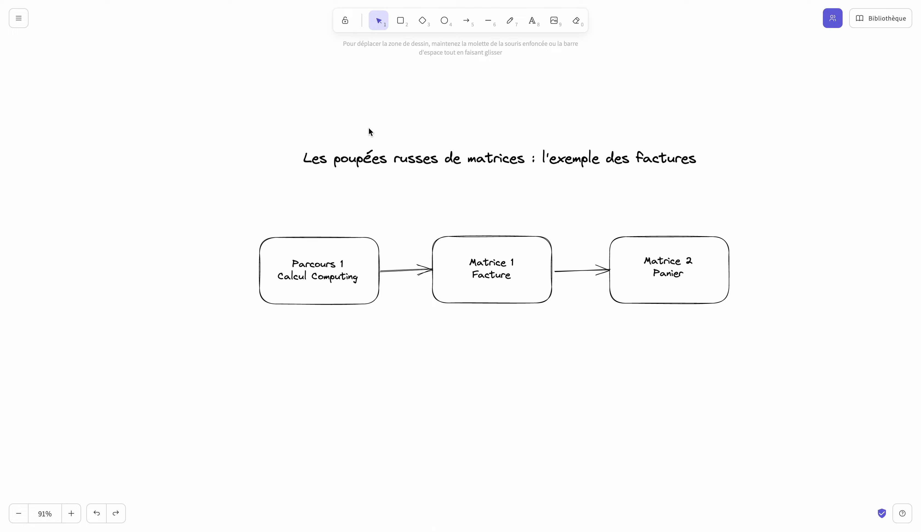
- Switch from the diagram to the Poupées russes application in the Ksaar editor and create a new workflow
left_click(196, 1)
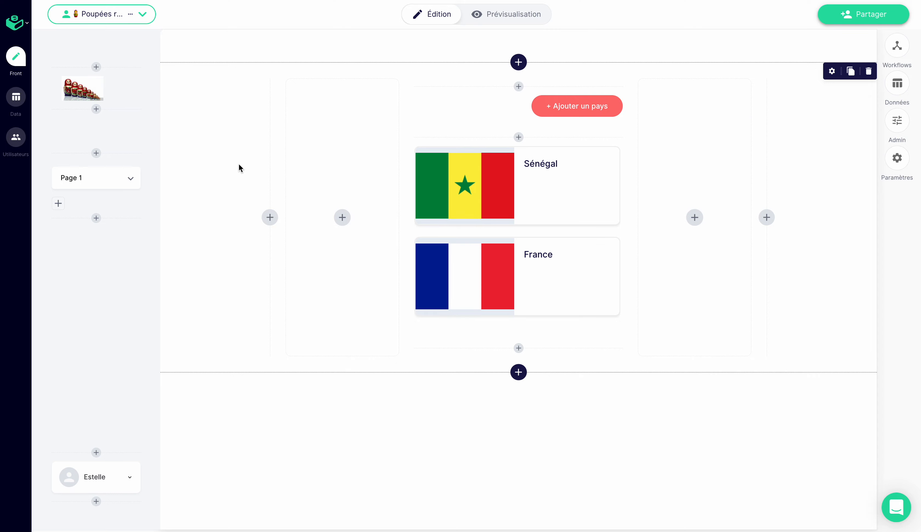
left_click(891, 47)
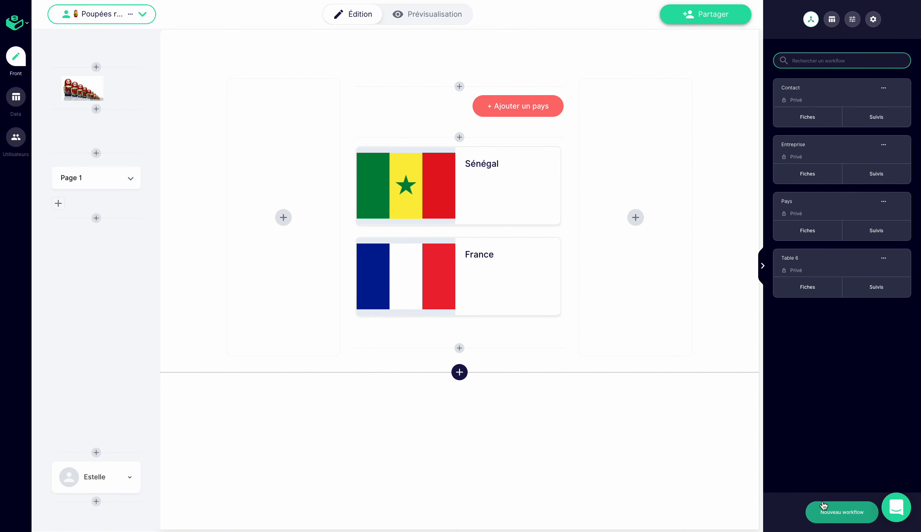
left_click(828, 514)
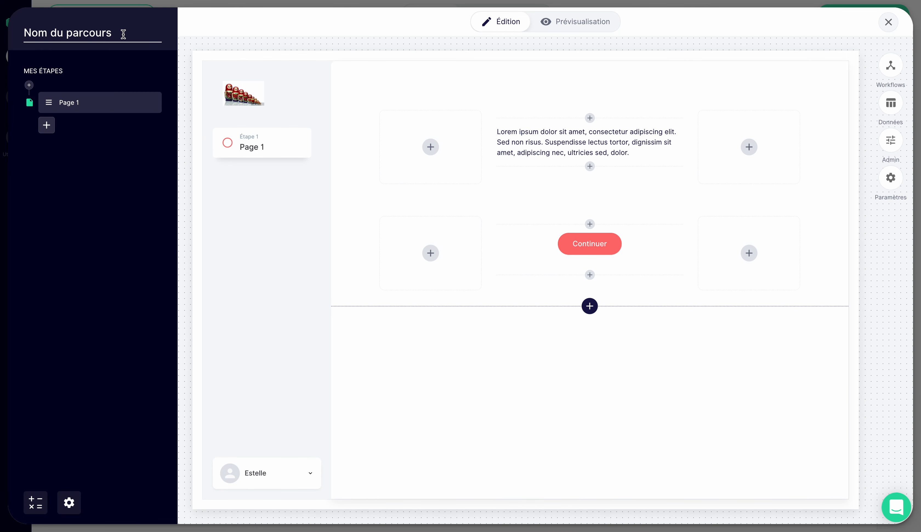
- Name the new workflow "Calcul Computing"
triple_click(125, 30)
type("Cacl")
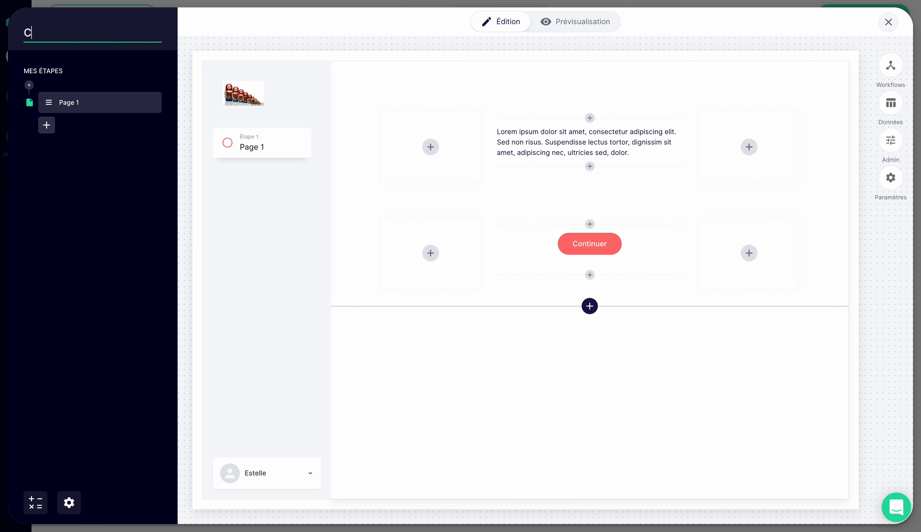
key("BackSpace")
key("BackSpace")
type("lcul Computing")
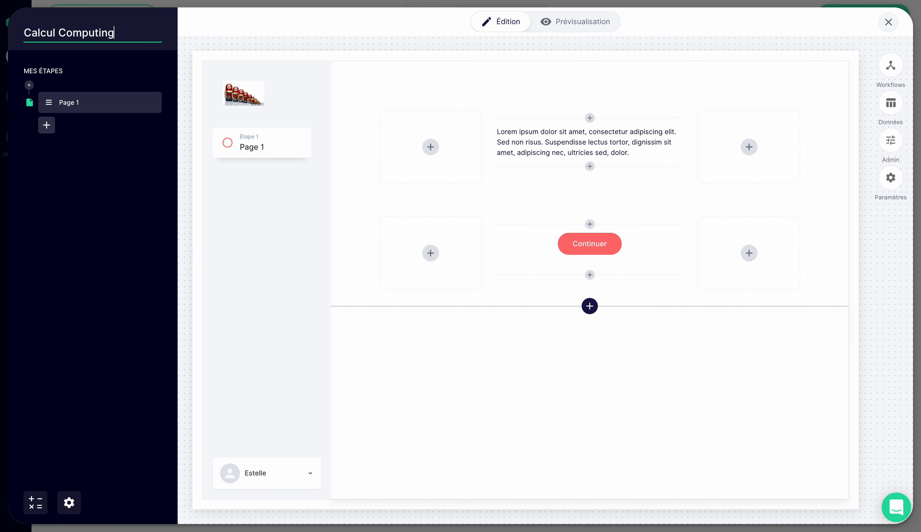
left_click(31, 218)
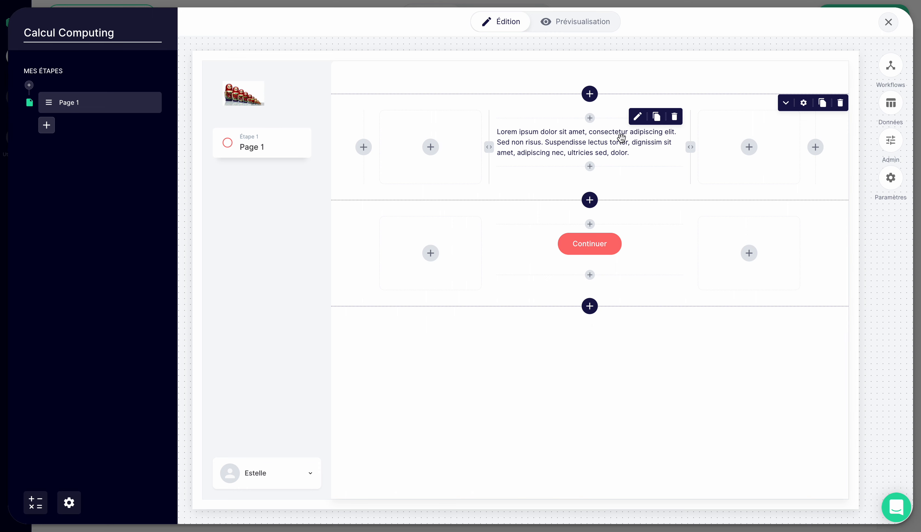
- Add a new matrix element below the placeholder text on Page 1
left_click(590, 167)
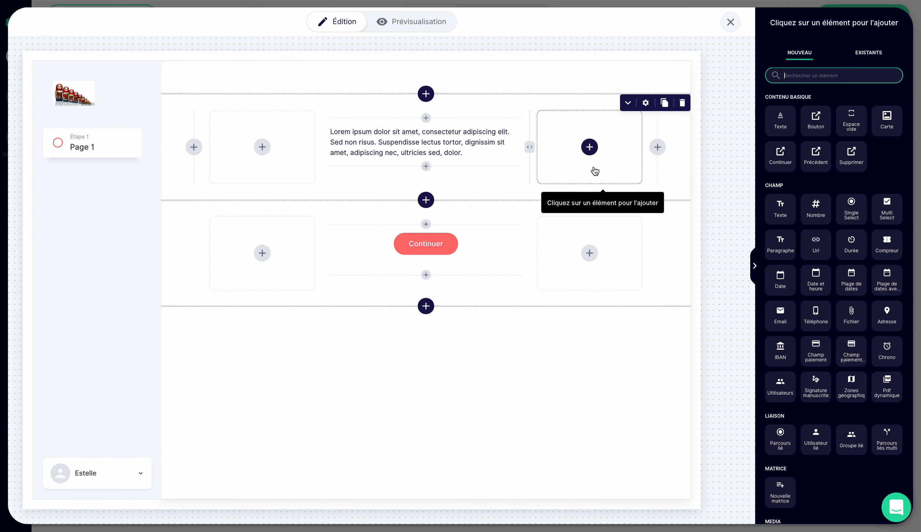
left_click(810, 77)
type("matr")
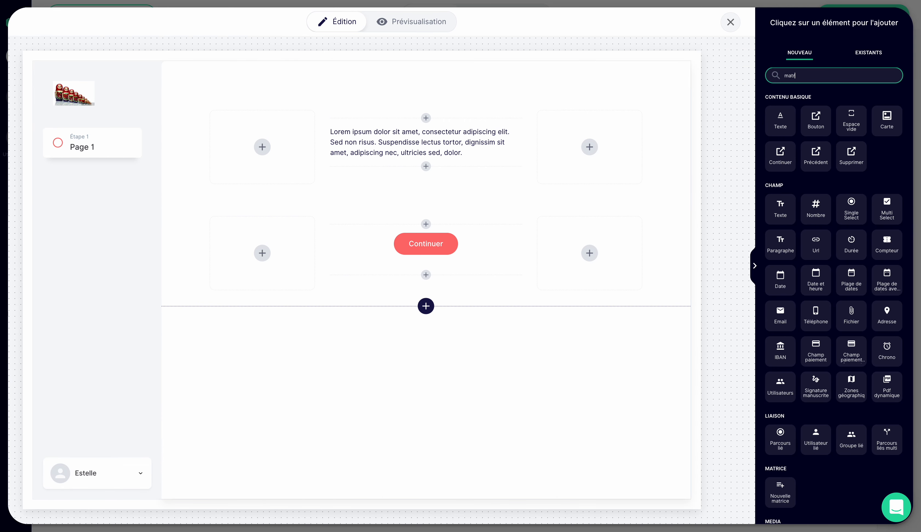
left_click(781, 124)
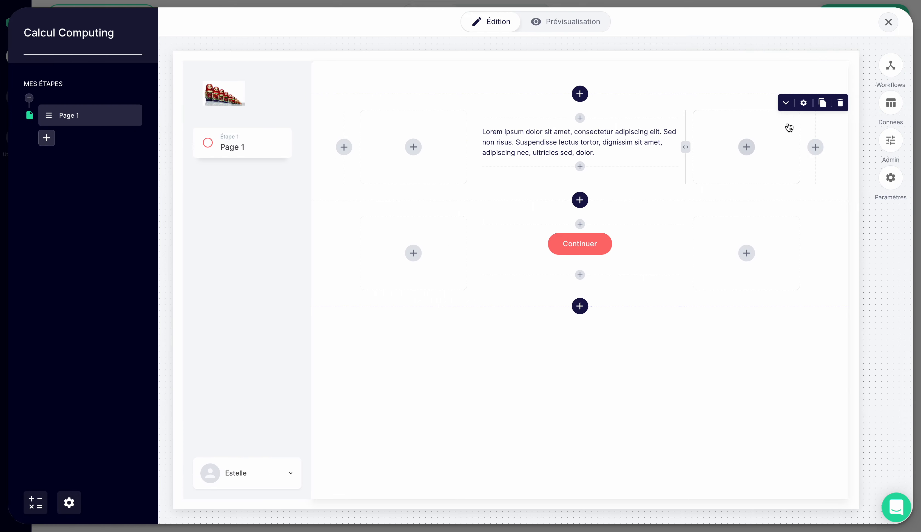
- Set the new matrix's unique identifier to "Matrice Facture"
left_click(536, 271)
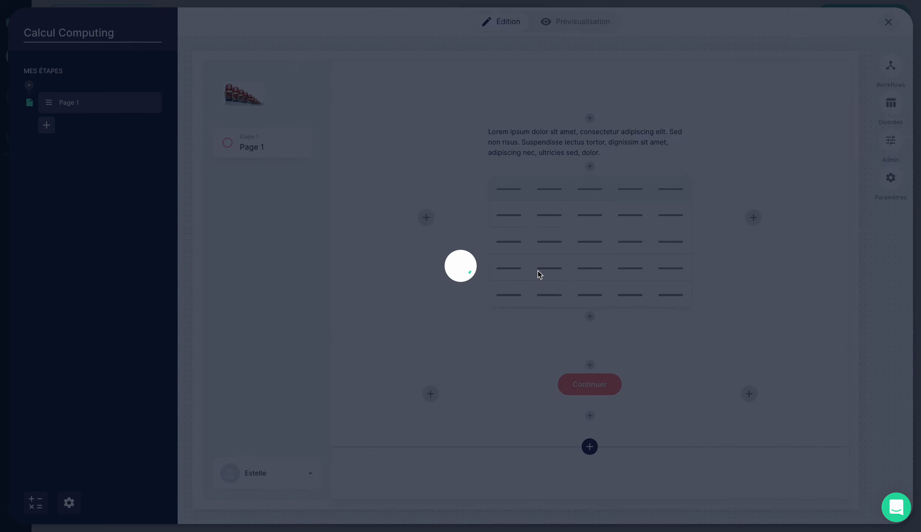
left_click(813, 52)
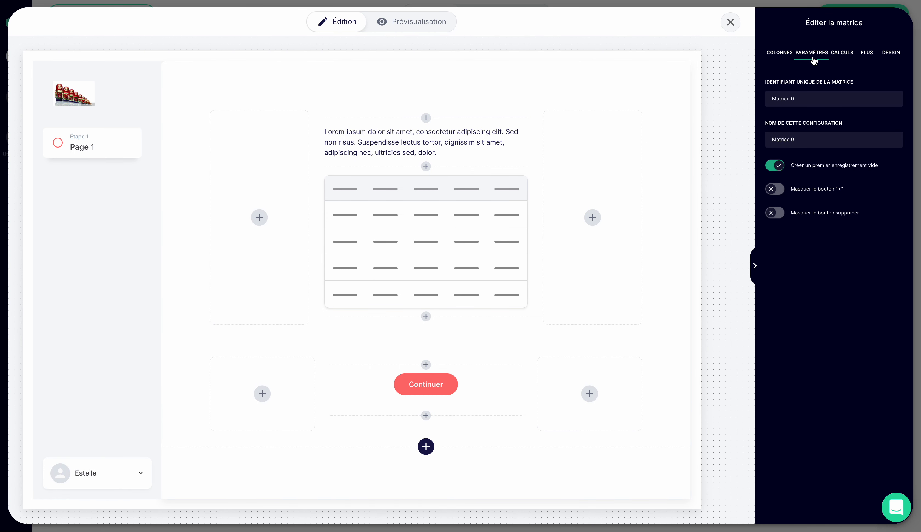
left_click(807, 98)
left_click_drag(807, 98, 759, 102)
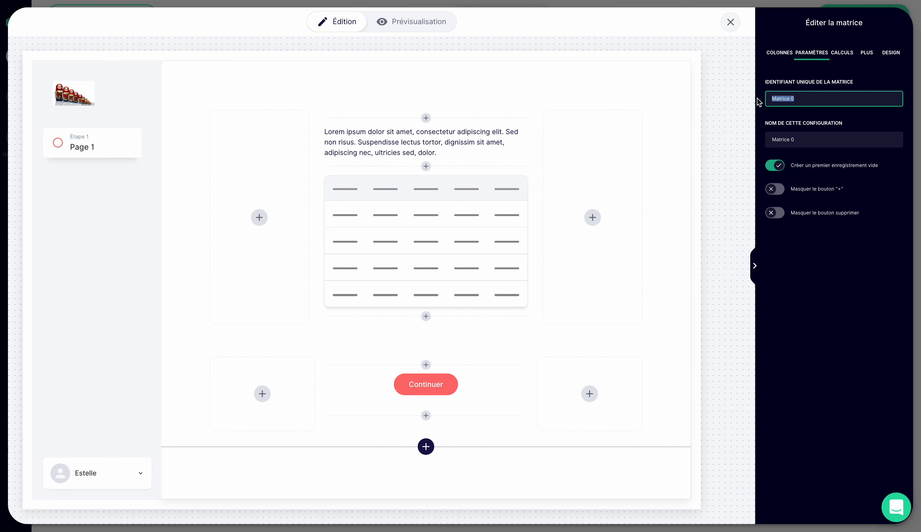
type("Facture")
type("Matrice")
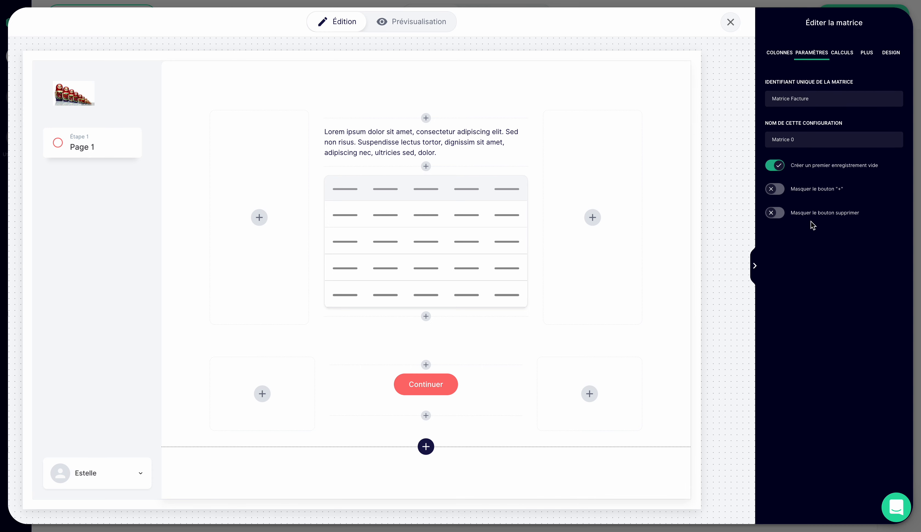
- Add a Single Select column to the matrix
left_click(772, 54)
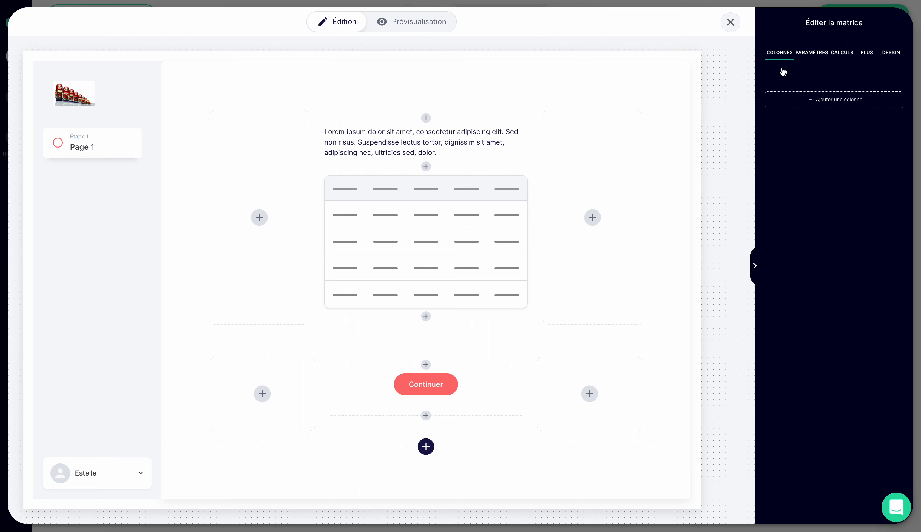
left_click(797, 107)
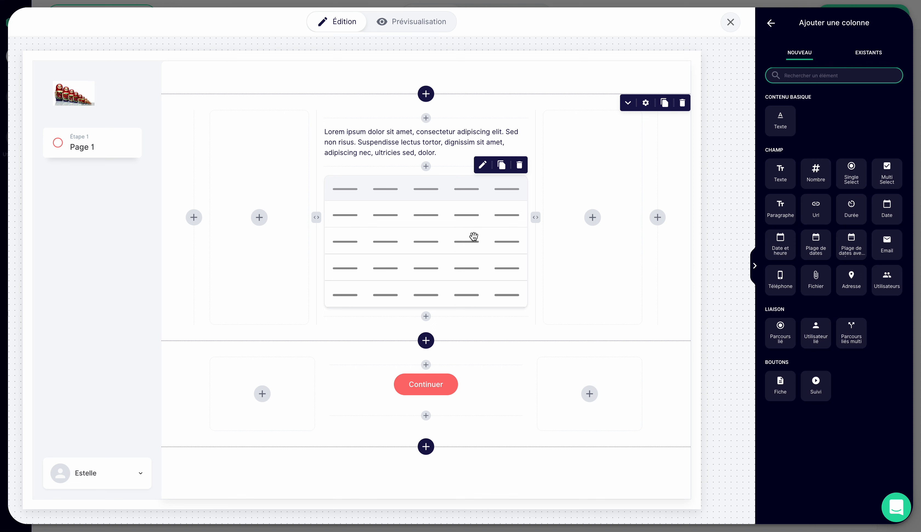
left_click(846, 183)
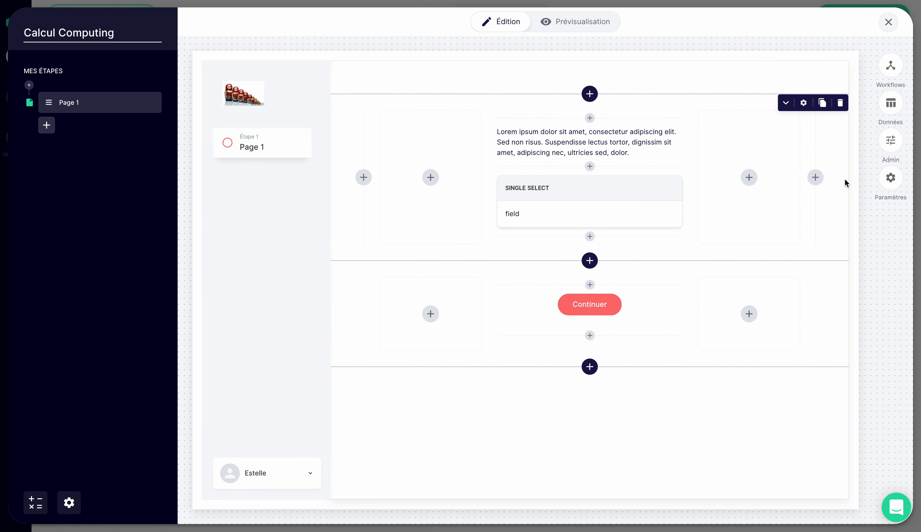
- Edit the matrix's Single Select column and set its unique identifier to "Type de facture"
left_click(541, 216)
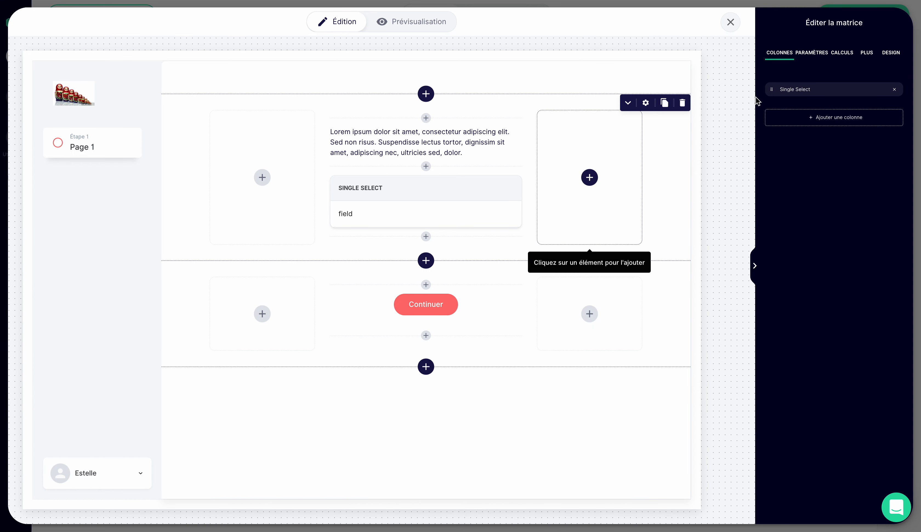
left_click(812, 53)
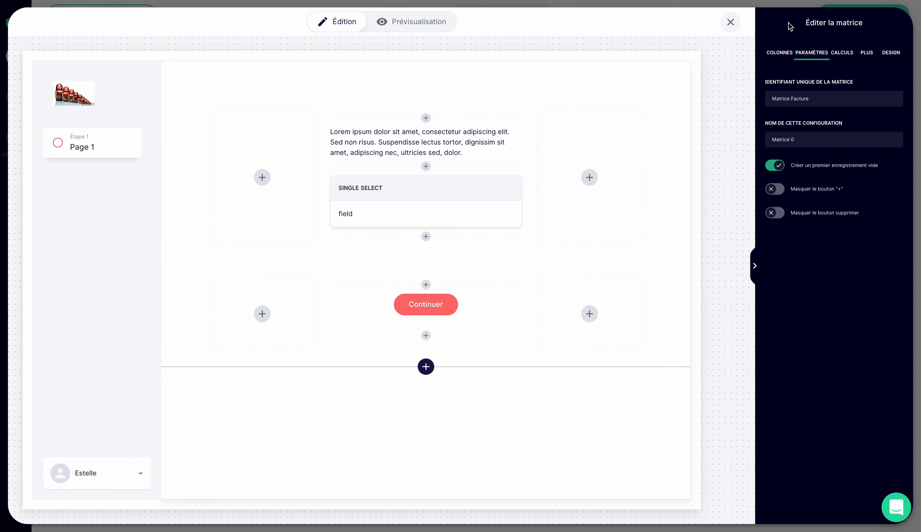
left_click(787, 53)
left_click(889, 92)
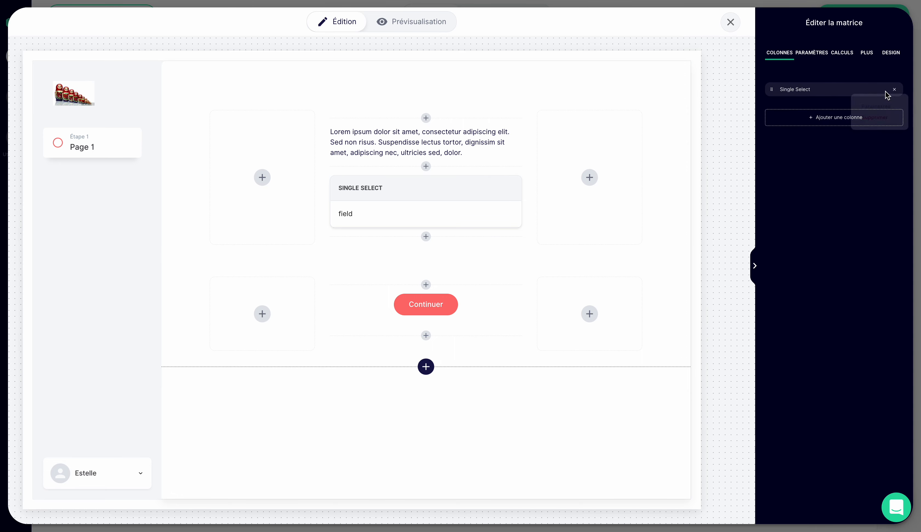
left_click(876, 110)
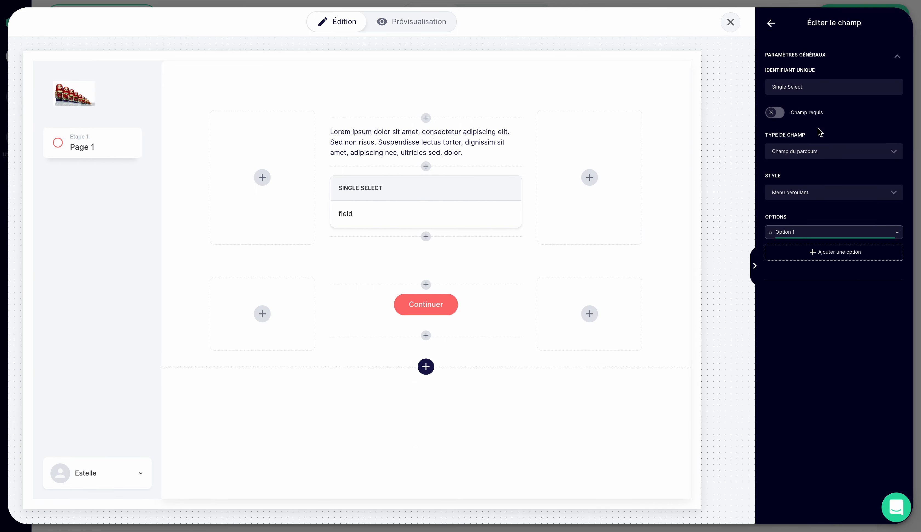
left_click_drag(817, 86, 741, 88)
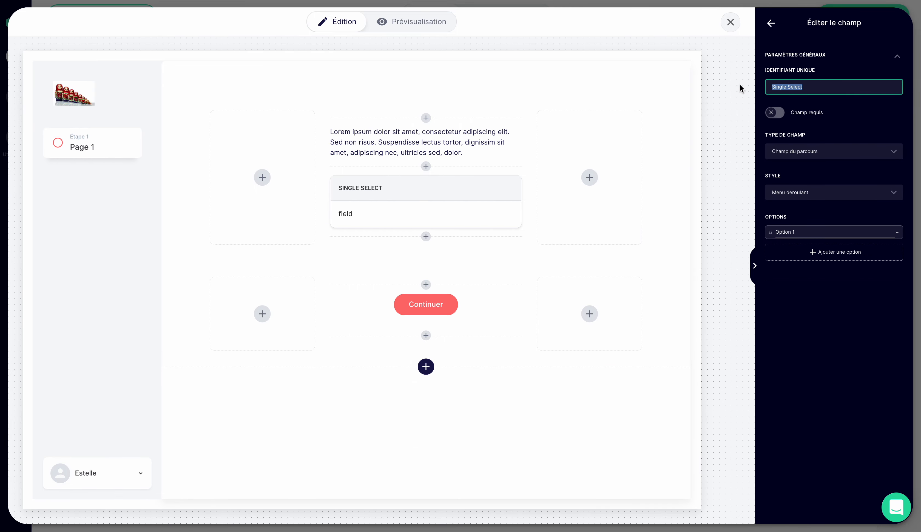
type("Type de fa")
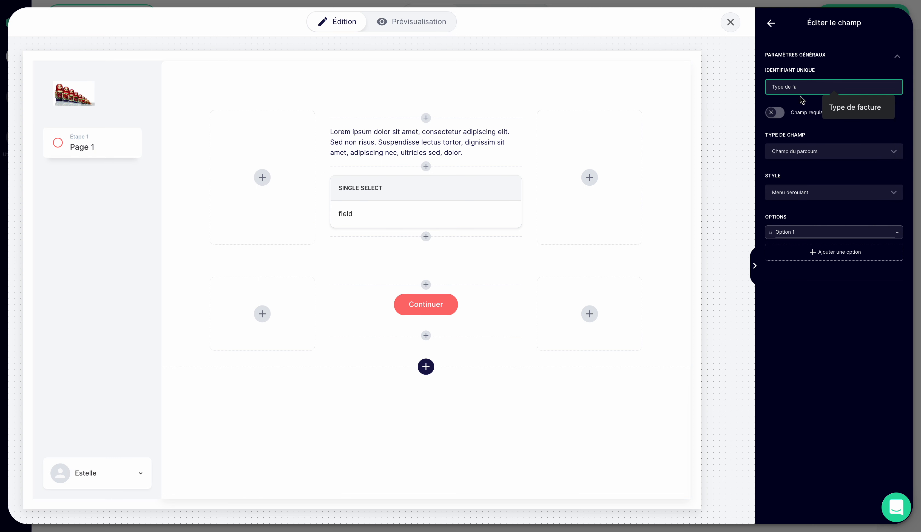
left_click(852, 108)
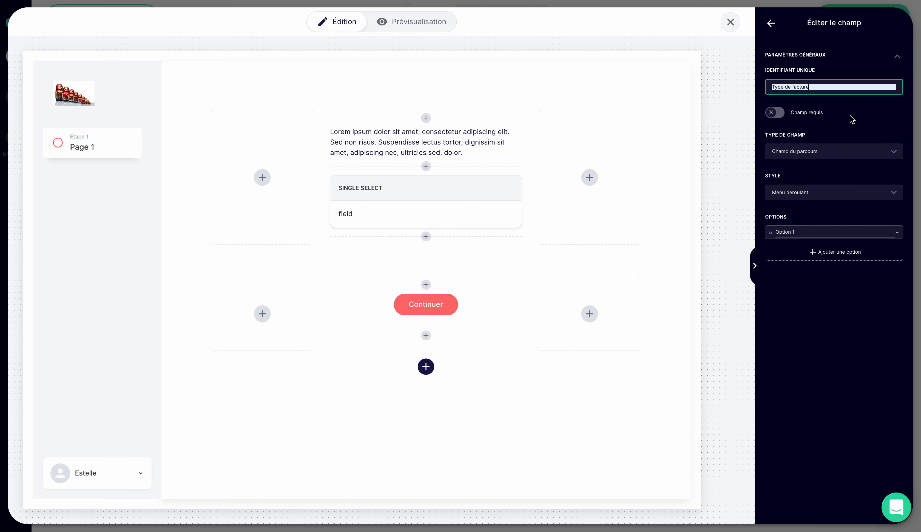
- Define the options "Type 1" and "Type 2" for the invoice type field, then close its settings
left_click(796, 232)
triple_click(796, 232)
type("Ty")
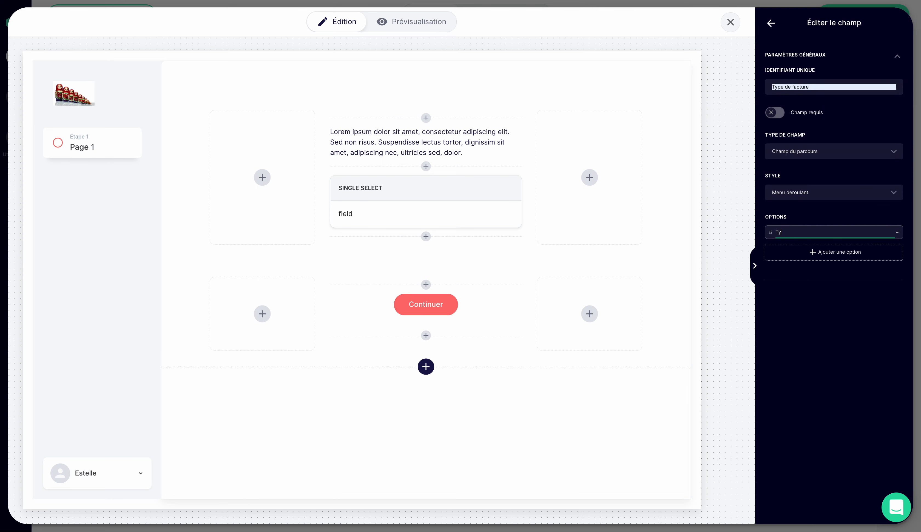
type("pe 1")
key("Return")
type("Type 2")
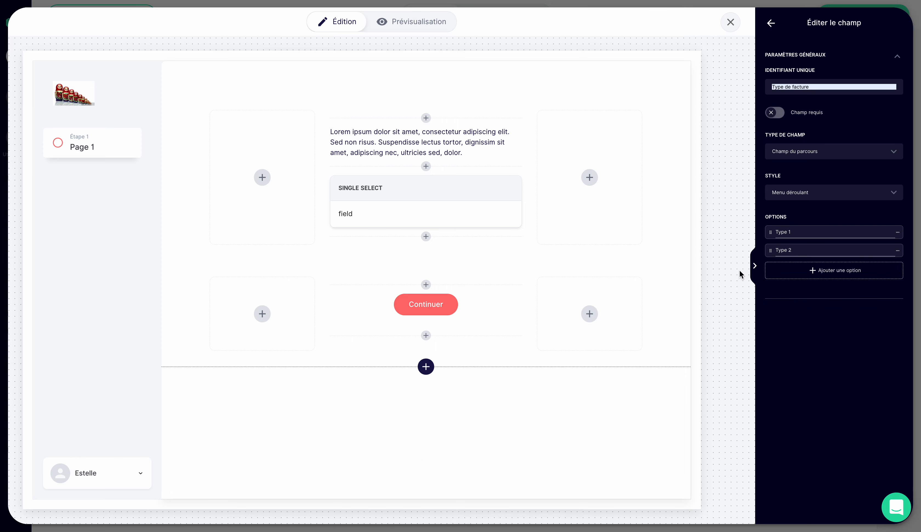
left_click(754, 266)
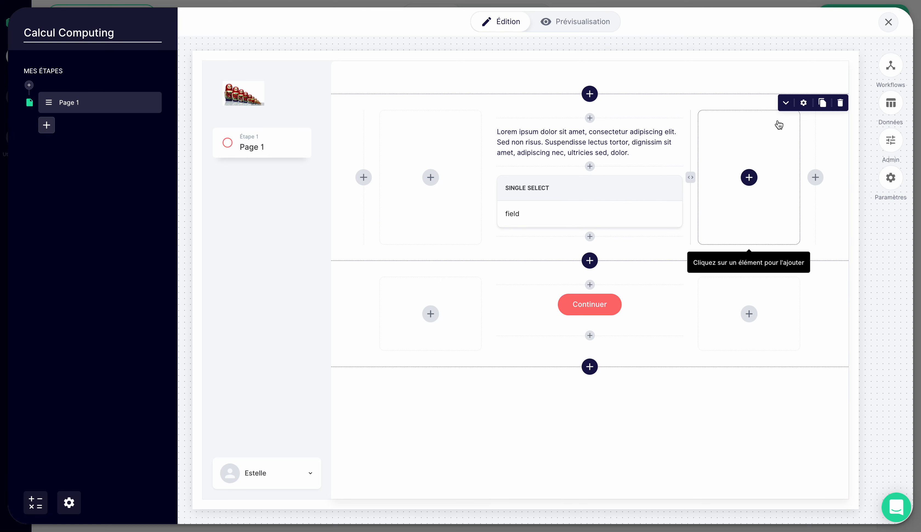
- Review the list of existing workflows and the matrix's identifier and configuration settings
left_click(891, 66)
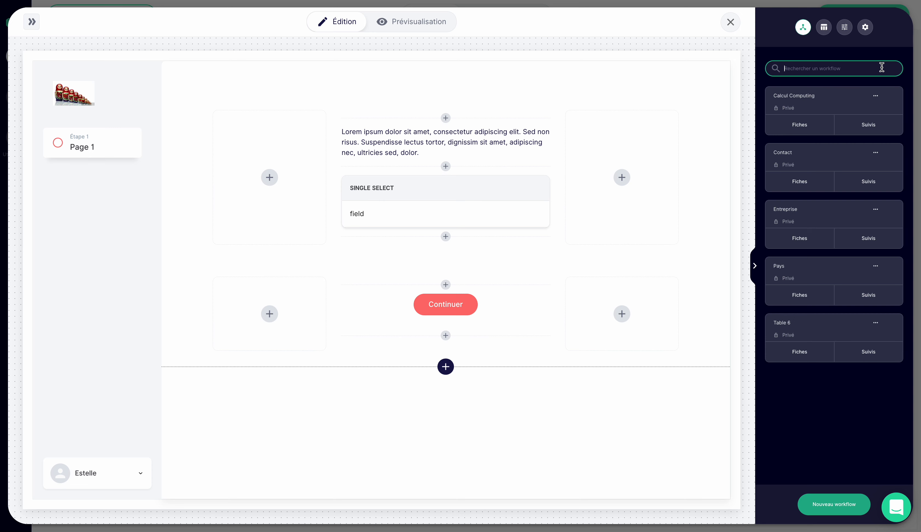
left_click(385, 200)
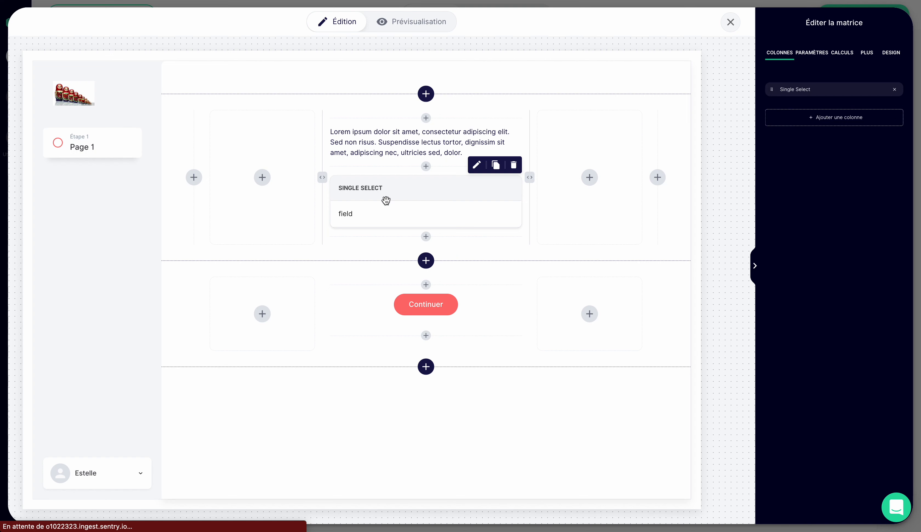
left_click(812, 53)
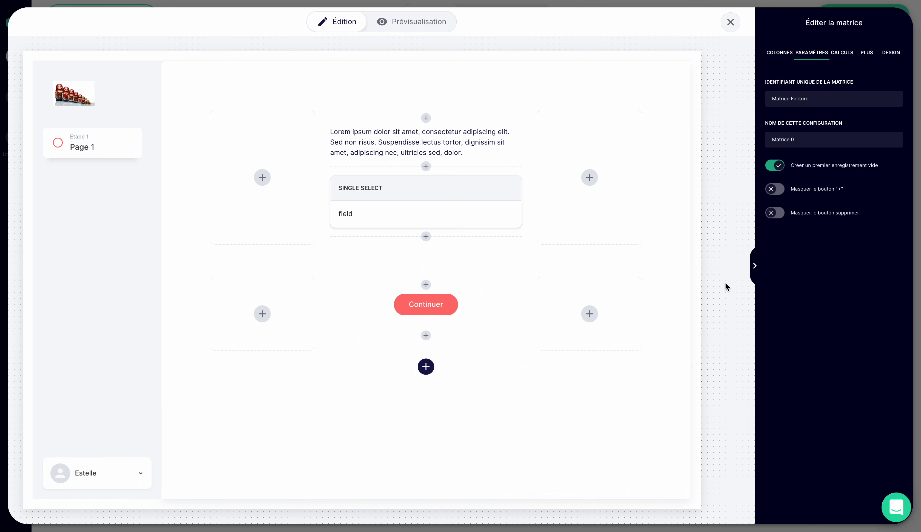
left_click_drag(759, 271, 679, 275)
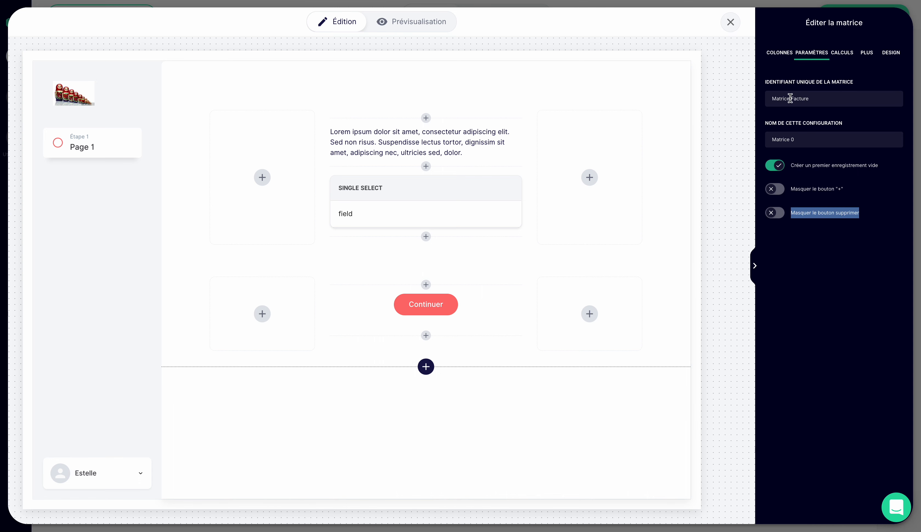
- Open the Matrice Facture workflow and replace the placeholder text on Page 1 with "Nouvelle Facture"
left_click(730, 22)
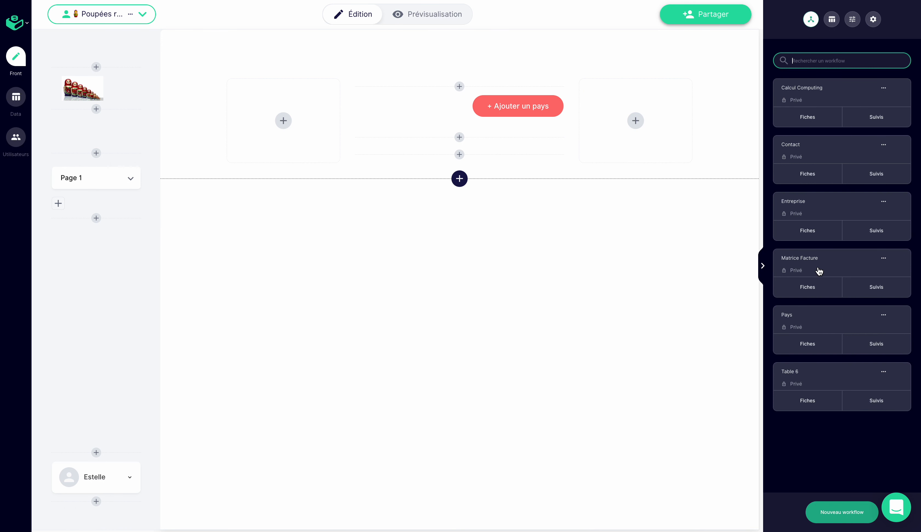
left_click(819, 271)
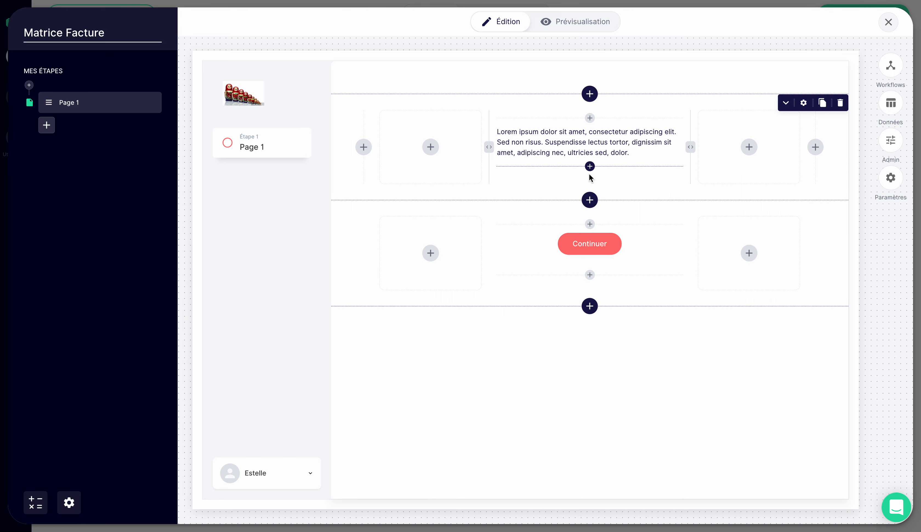
left_click(590, 147)
left_click_drag(844, 145, 745, 86)
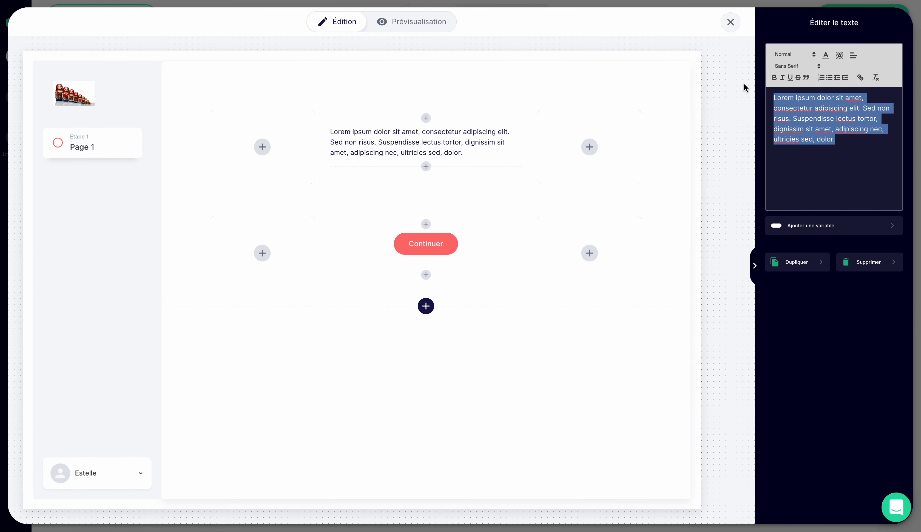
type("Nouvelle Fcature")
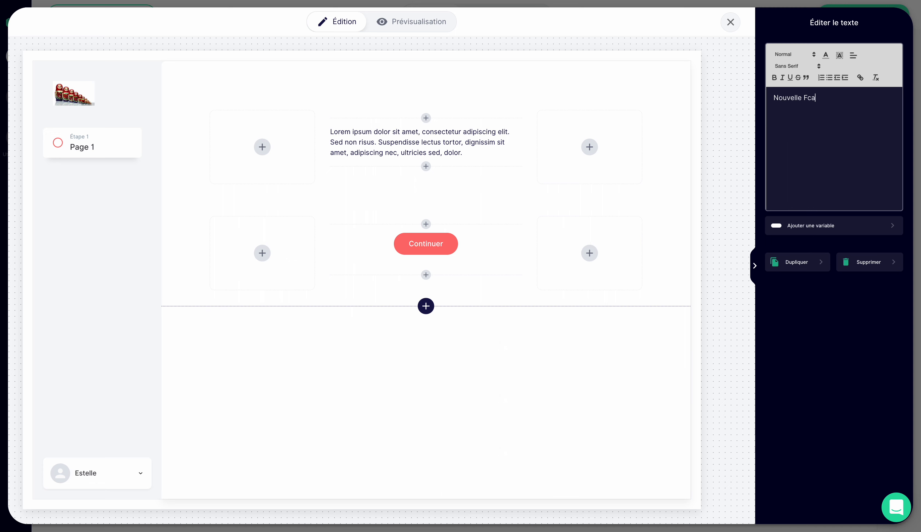
key("BackSpace")
key("BackSpace")
key("BackSpace")
key("BackSpace")
key("BackSpace")
key("BackSpace")
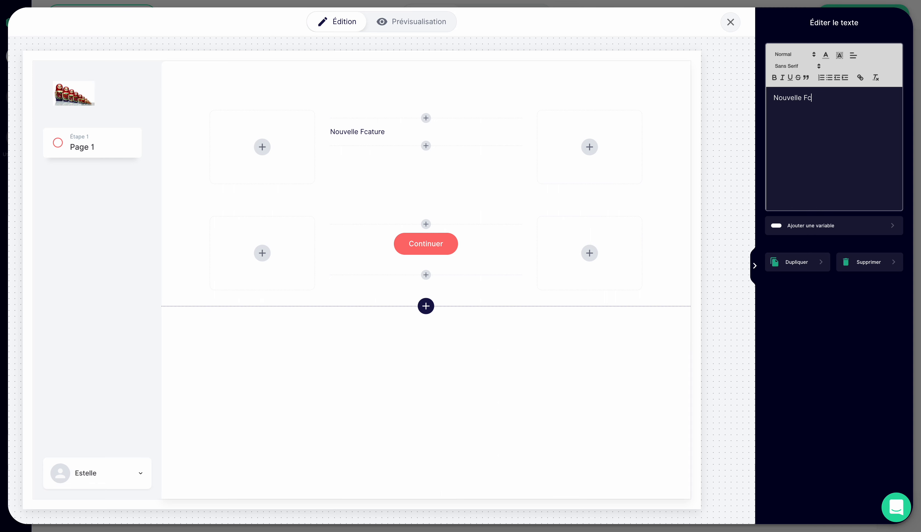
type("acture")
- Format the "Nouvelle Facture" text as a centred, bold Heading 3
left_click_drag(831, 98, 733, 103)
left_click(797, 56)
left_click(797, 103)
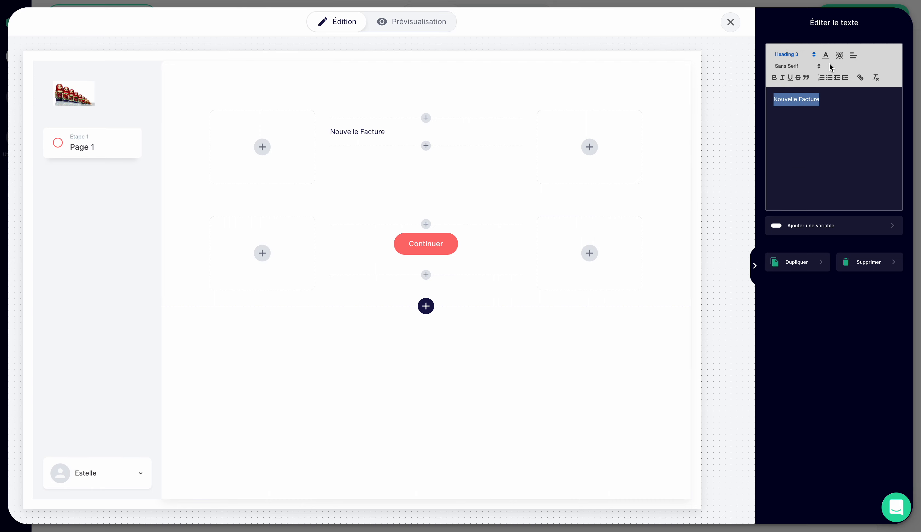
left_click(854, 55)
left_click(855, 84)
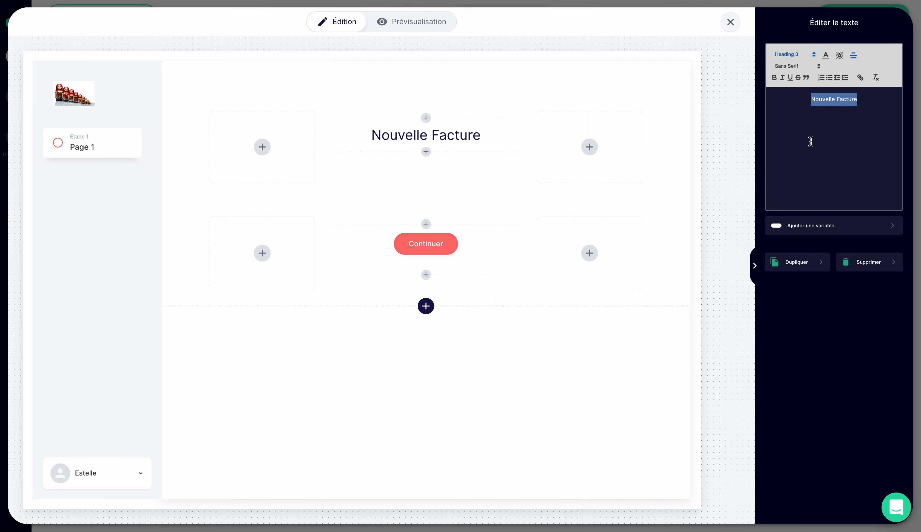
left_click(774, 77)
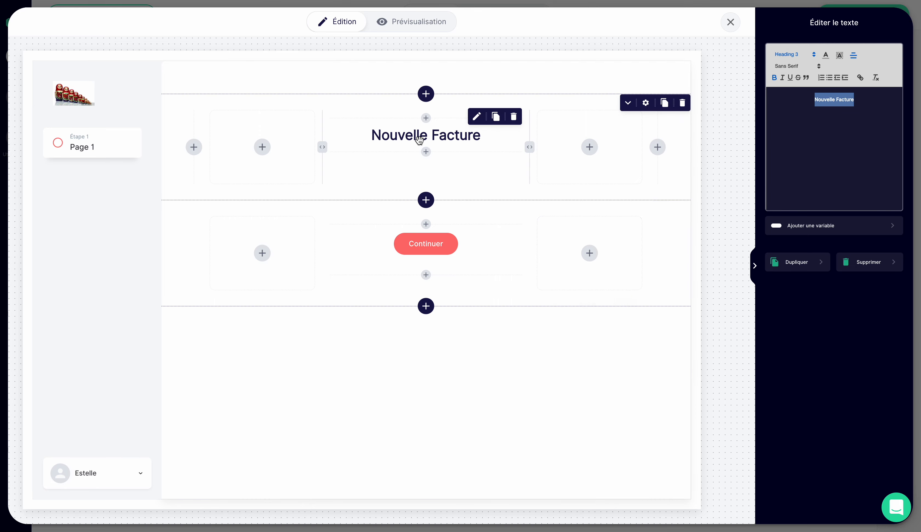
- Add an Espace vide below the title and a Parcours lié field beneath it
left_click(426, 150)
left_click(848, 135)
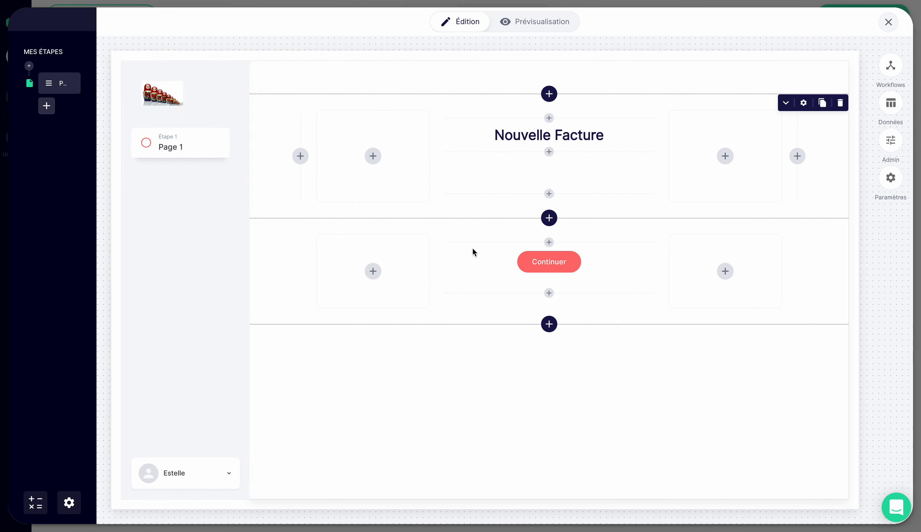
left_click(591, 194)
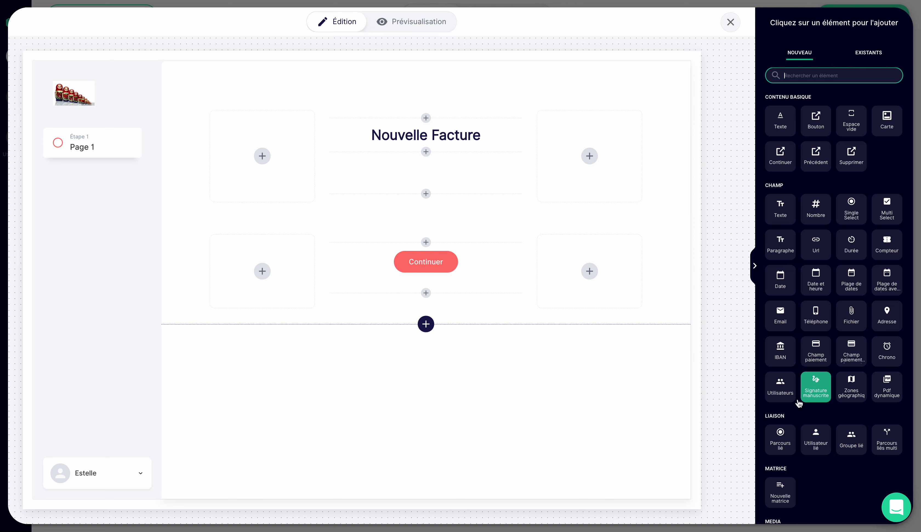
left_click(779, 455)
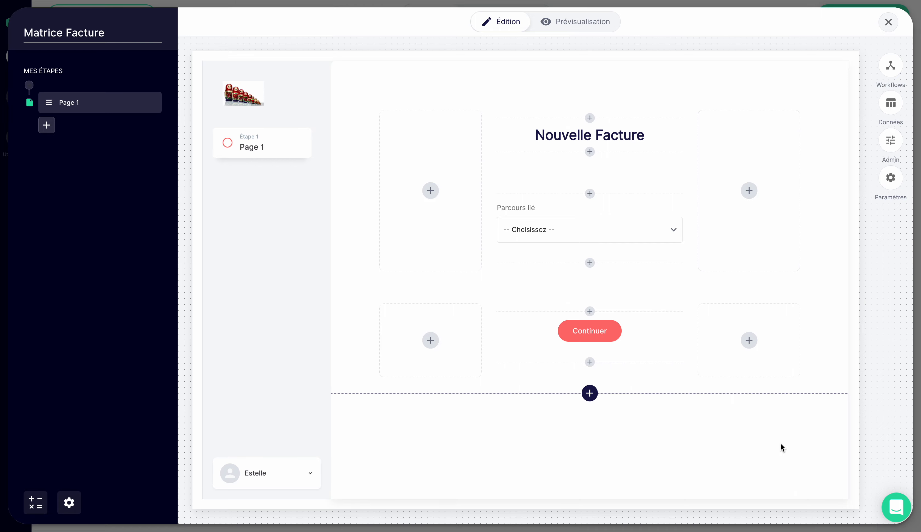
mouse_move(599, 246)
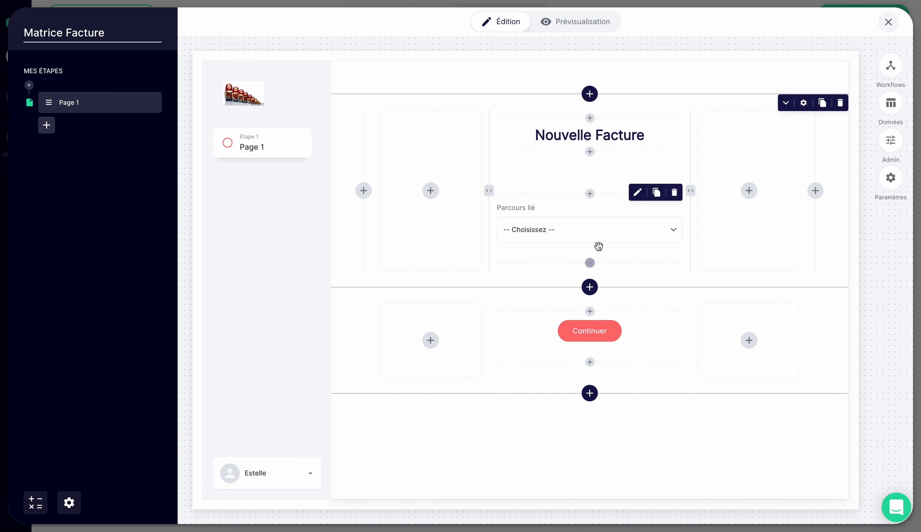
left_click(891, 66)
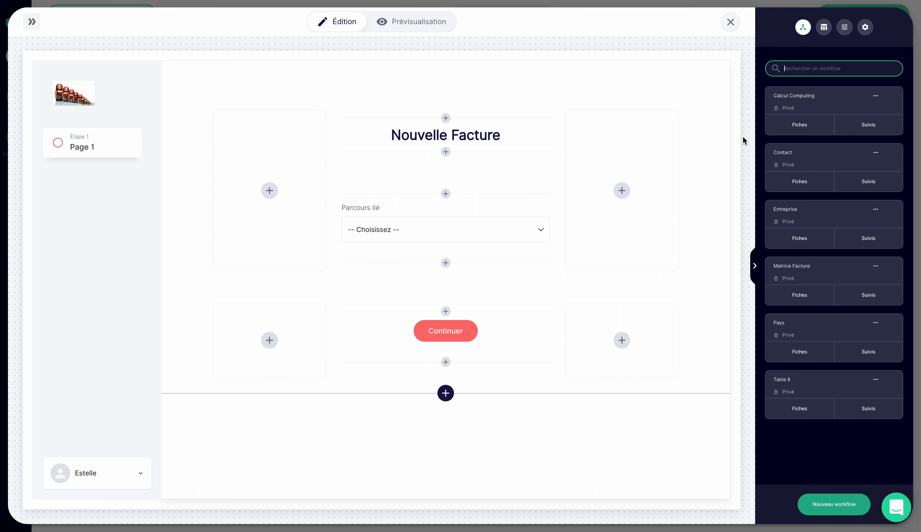
left_click(754, 271)
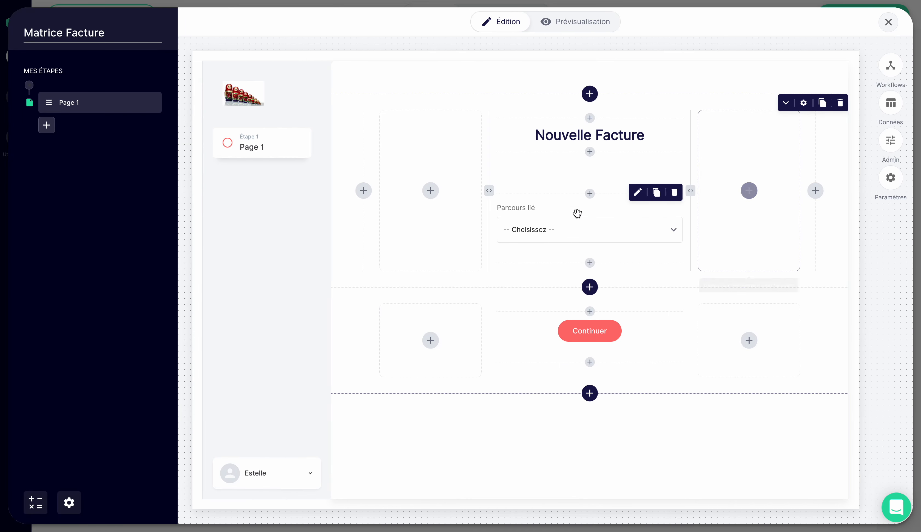
- Edit the Parcours lié field and set its label to "Entreprise"
left_click(587, 209)
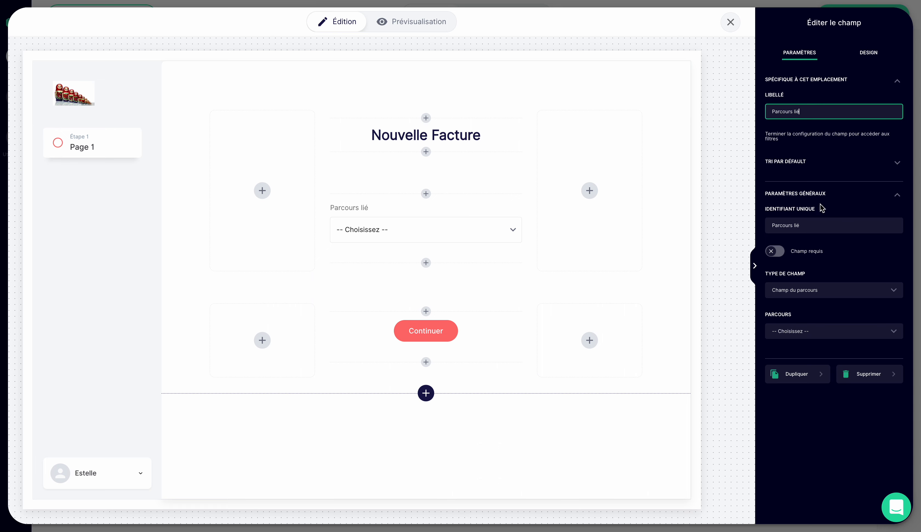
left_click_drag(809, 111, 740, 113)
type("Entreprise")
left_click(797, 431)
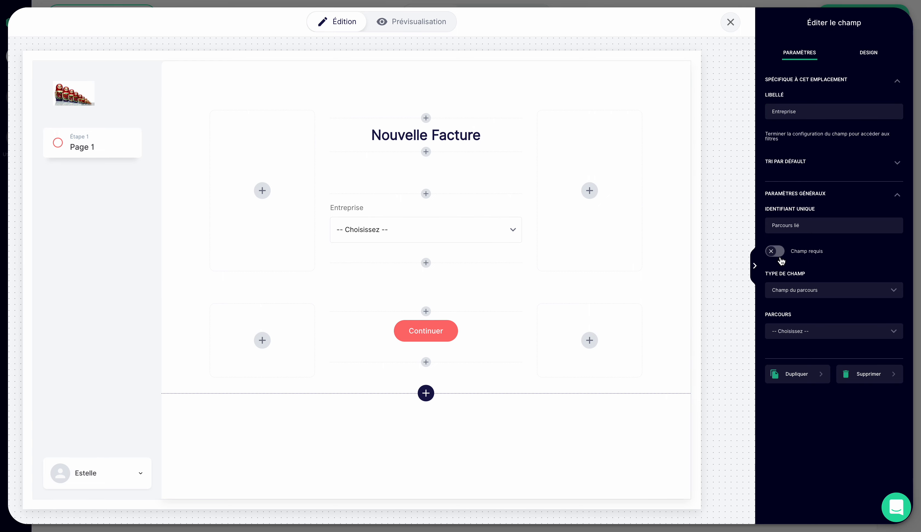
- Link the field to the Entreprise workflow, retrieving data from "Tous les parcours réalisés" and displaying the "Nom de l'entreprise" column
left_click(813, 338)
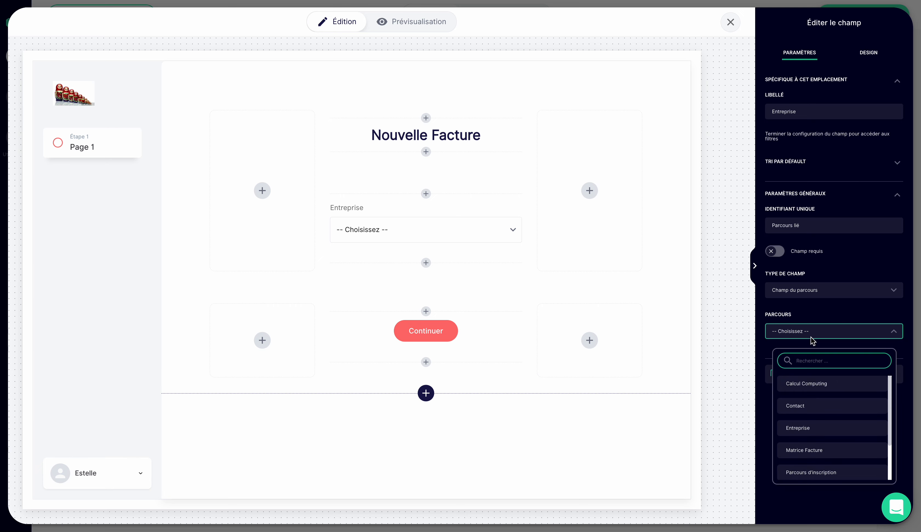
left_click(810, 427)
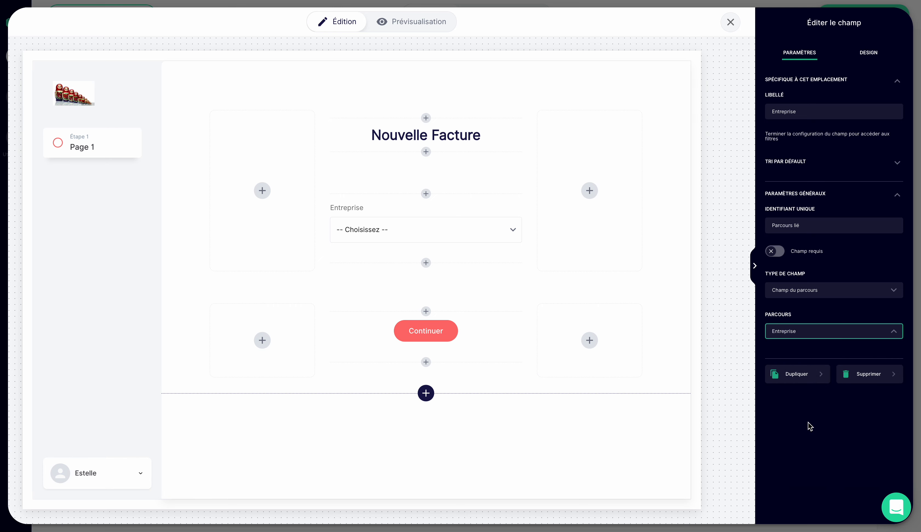
left_click(806, 385)
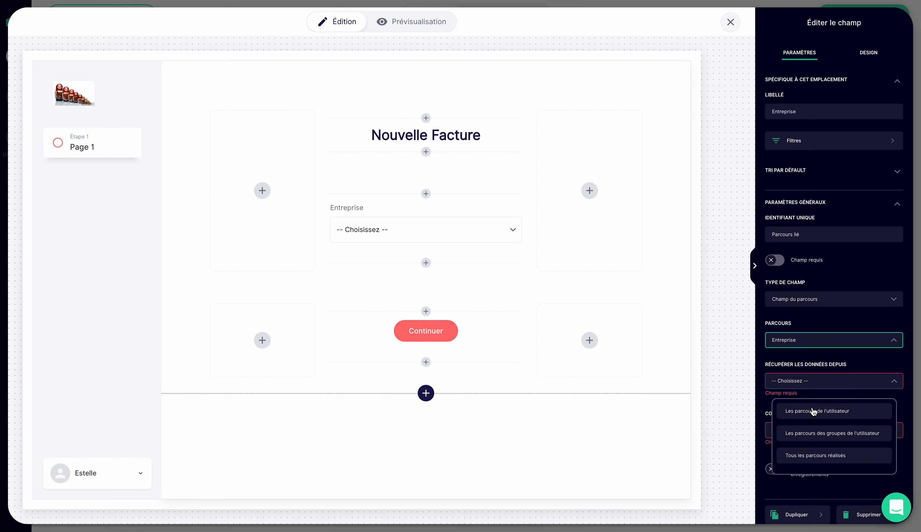
left_click(817, 456)
left_click(817, 428)
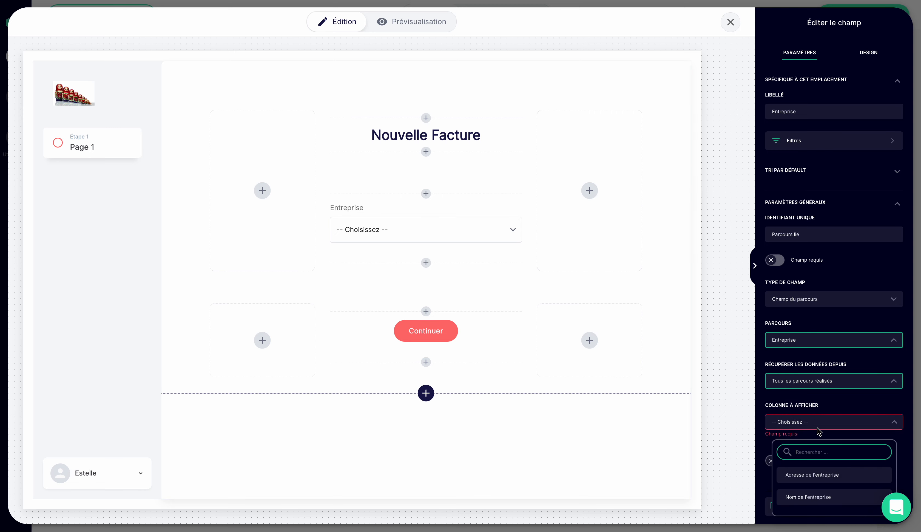
left_click(813, 498)
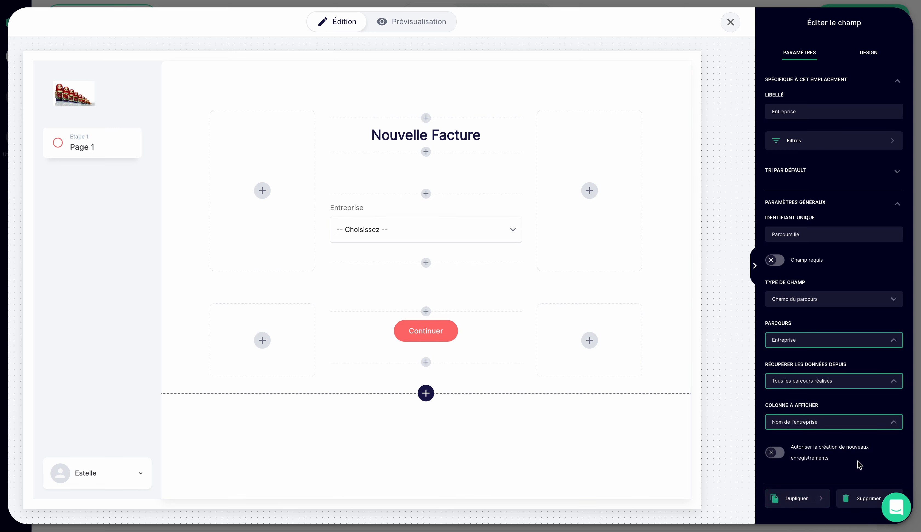
- Allow creating new records from the Entreprise field, with the button label "Ajouter une entreprise"
left_click(773, 455)
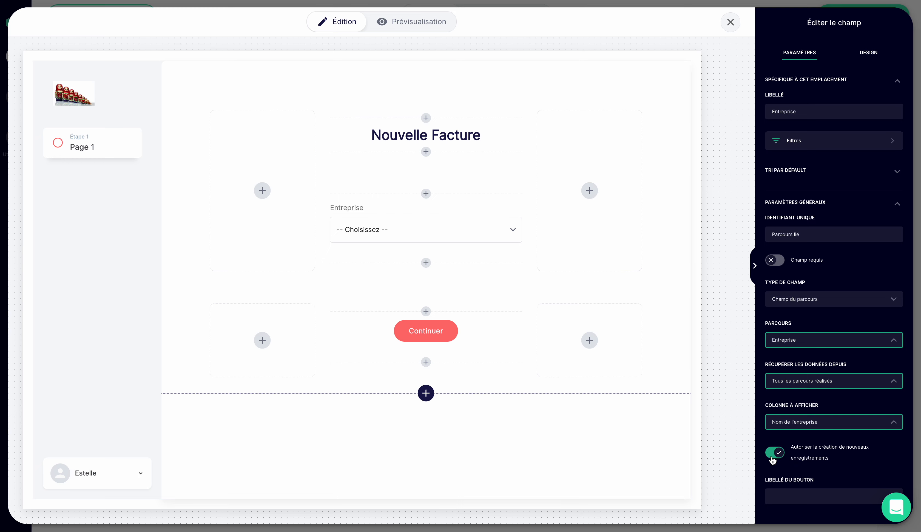
scroll(773, 461, "down", 1)
left_click(784, 467)
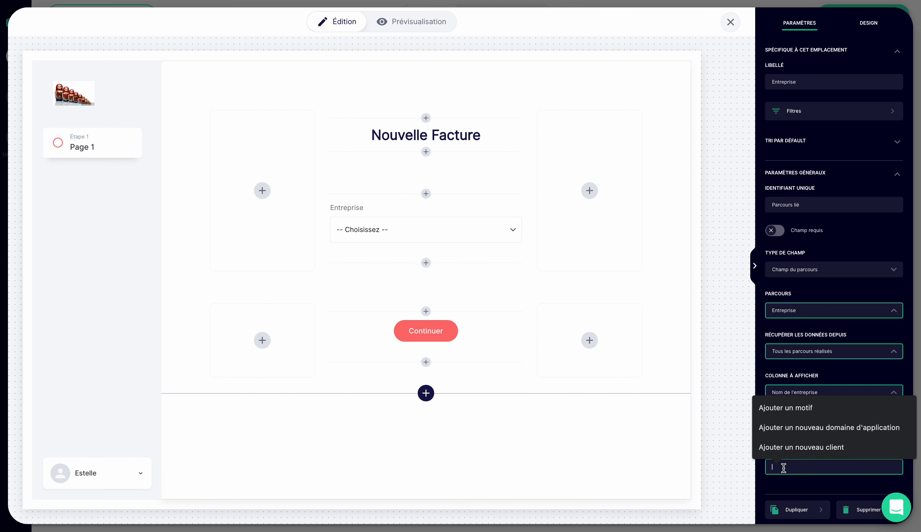
type("Ajouter")
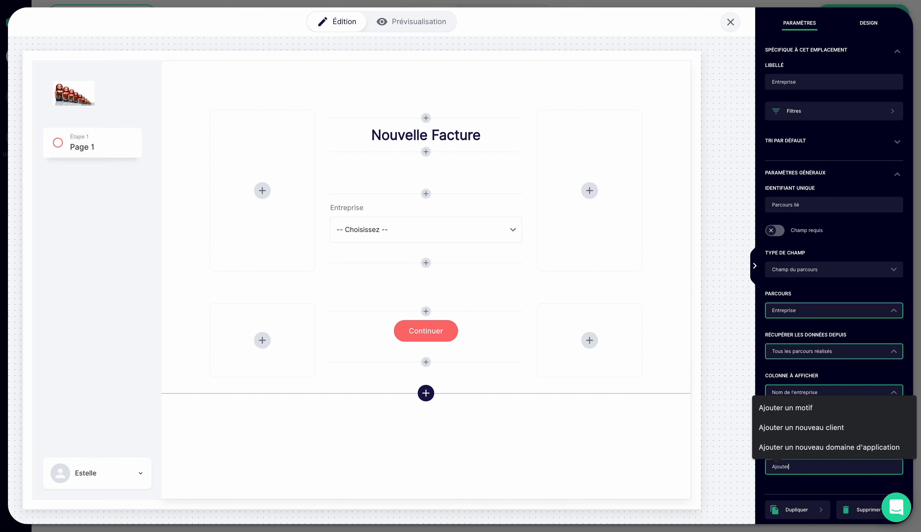
type(" une entreprise")
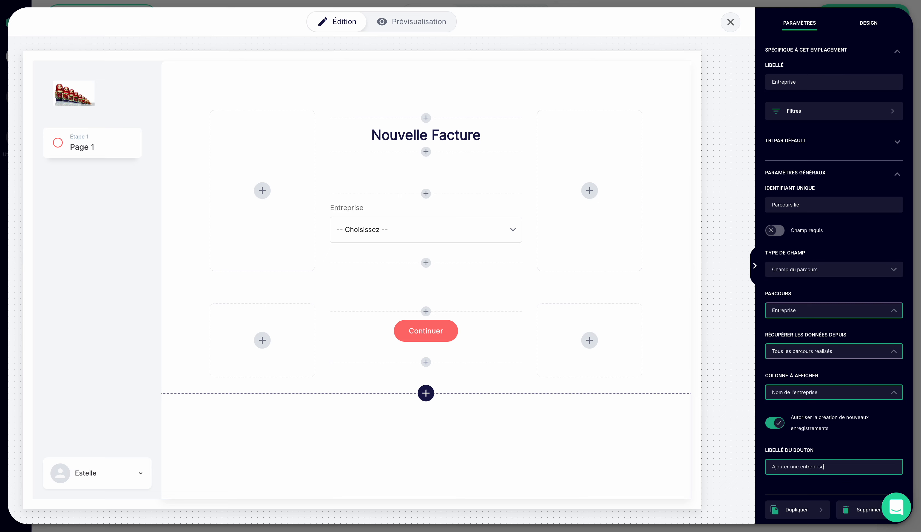
left_click(839, 456)
- Set the Entreprise field's unique identifier to "Entreprise Facture"
scroll(813, 199, "up", 1)
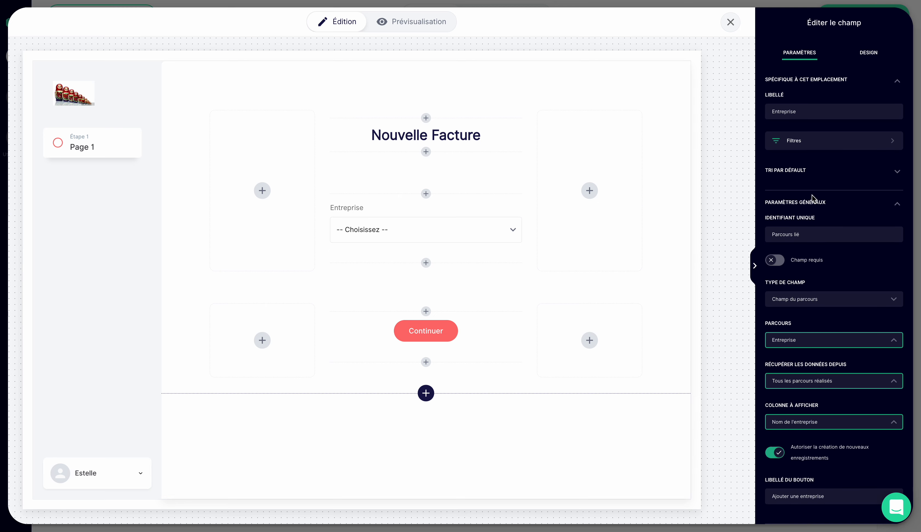
left_click(776, 233)
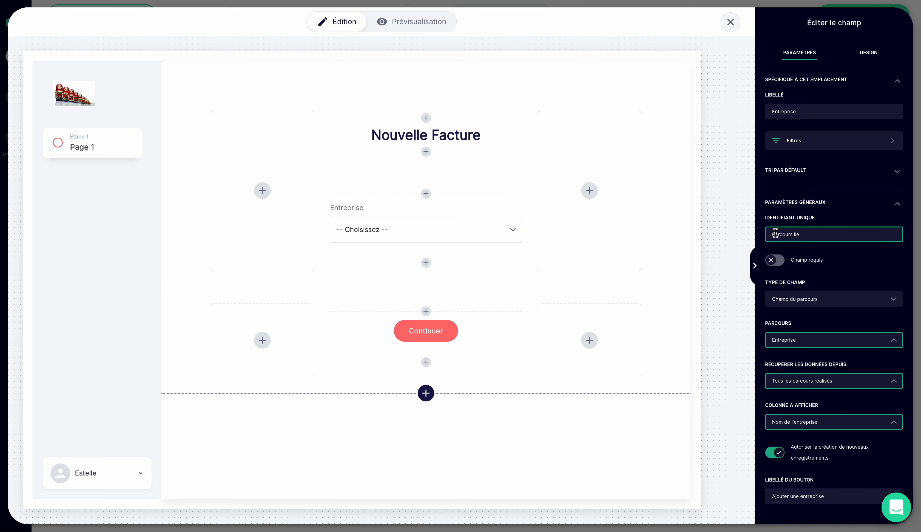
triple_click(776, 234)
type("Entreprise")
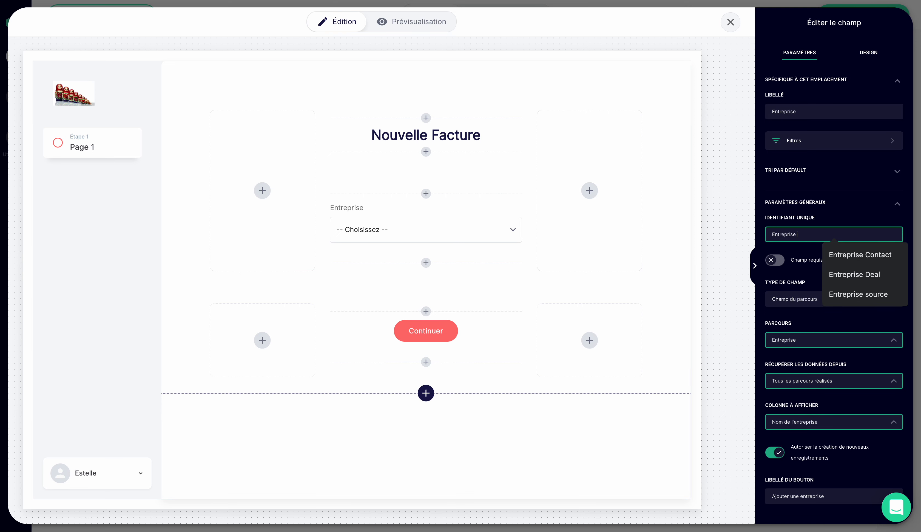
type(" Facture")
left_click(847, 274)
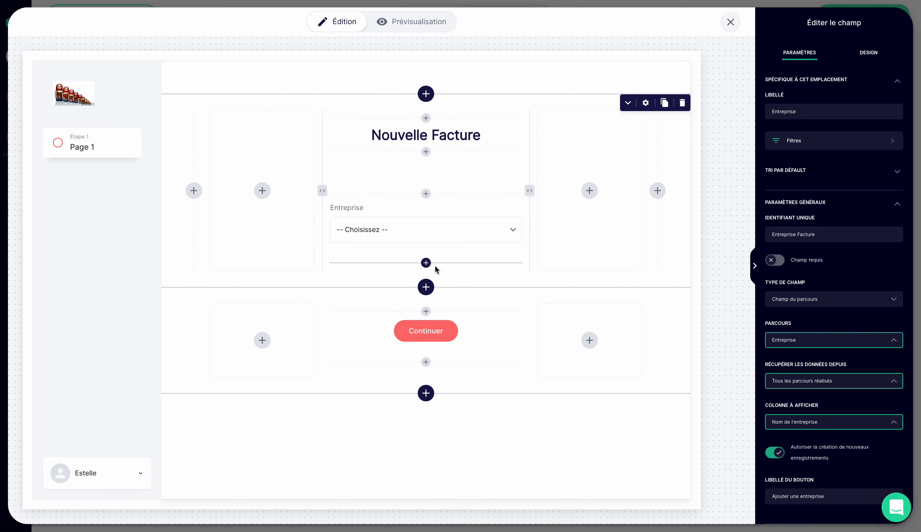
- Add a new matrix below the Entreprise field
left_click(426, 262)
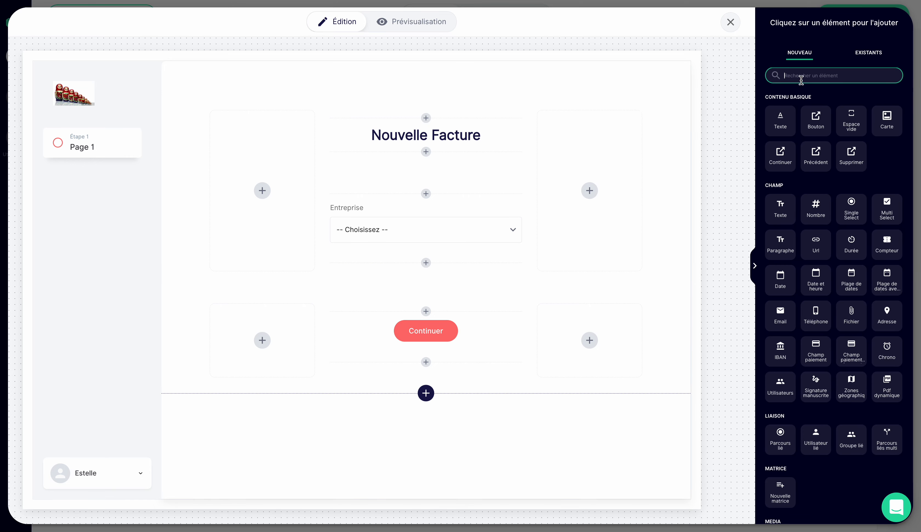
type("matrice")
left_click(781, 119)
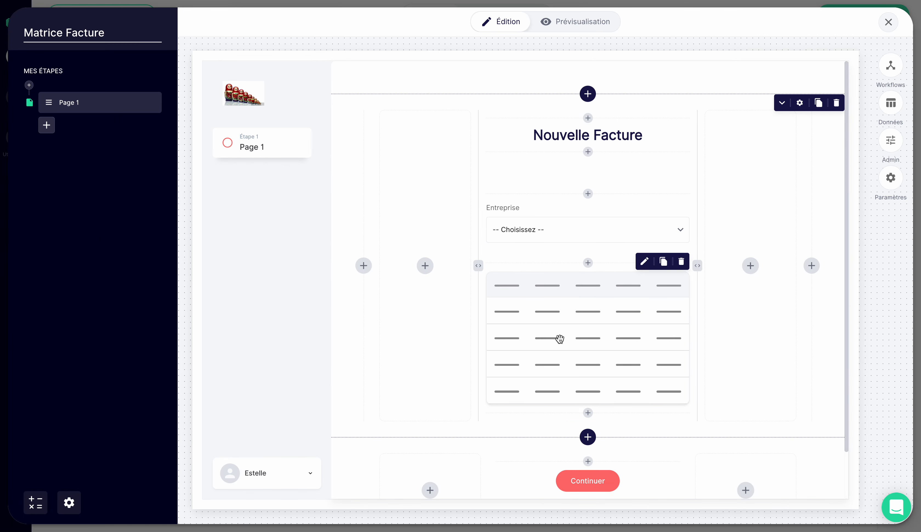
- Edit the new matrix's parameters and set its unique identifier to "Matrice Panier"
left_click(560, 339)
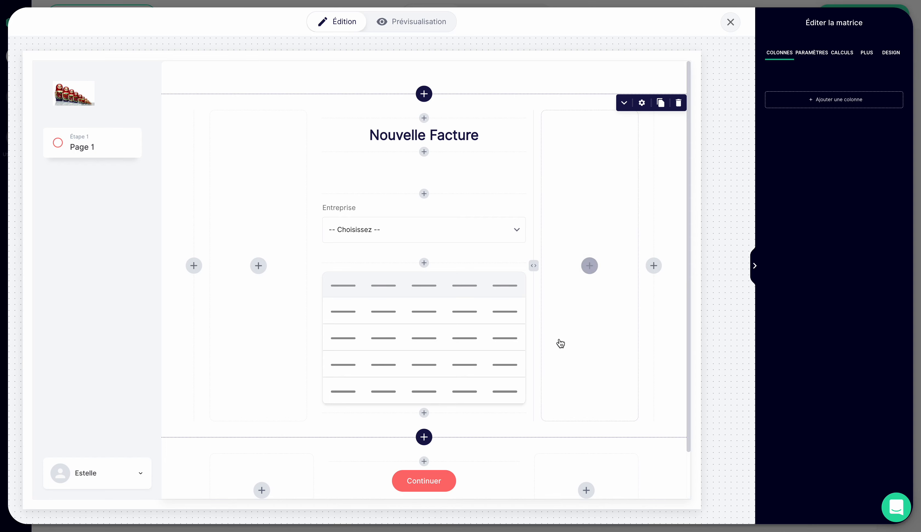
left_click(811, 53)
left_click_drag(797, 99, 737, 99)
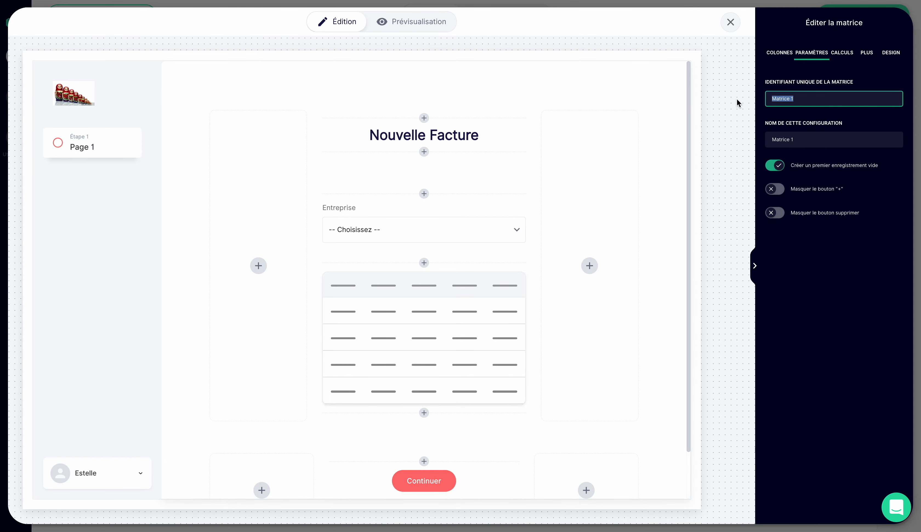
type("Matrice Panier")
left_click(797, 337)
- Add a Parcours lié column to the Matrice Panier matrix
left_click(780, 55)
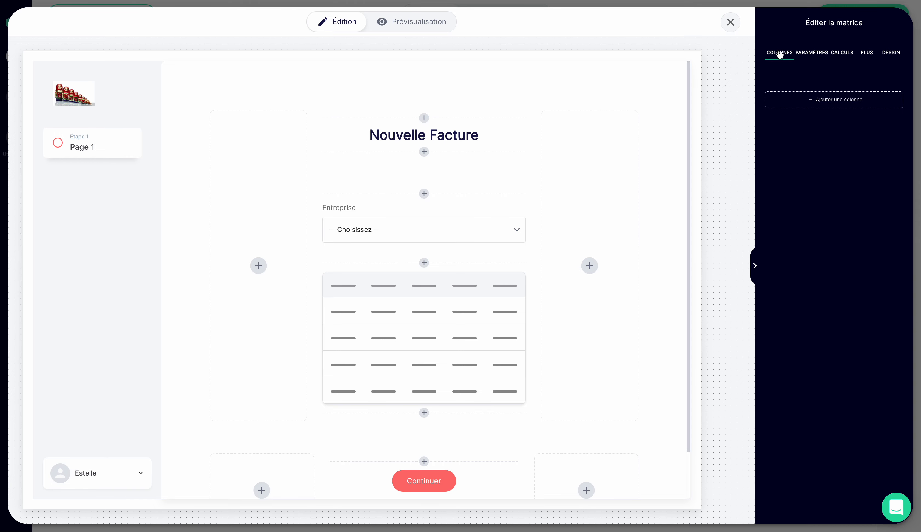
left_click(832, 108)
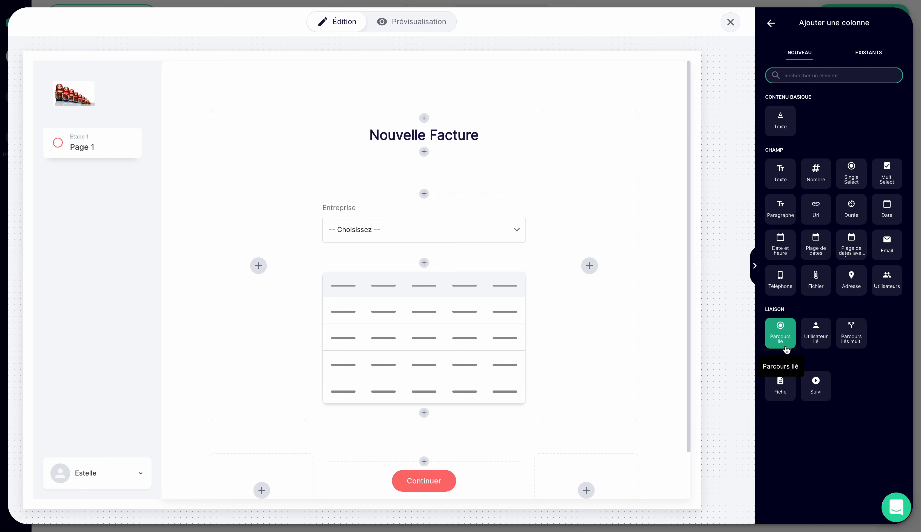
left_click(783, 335)
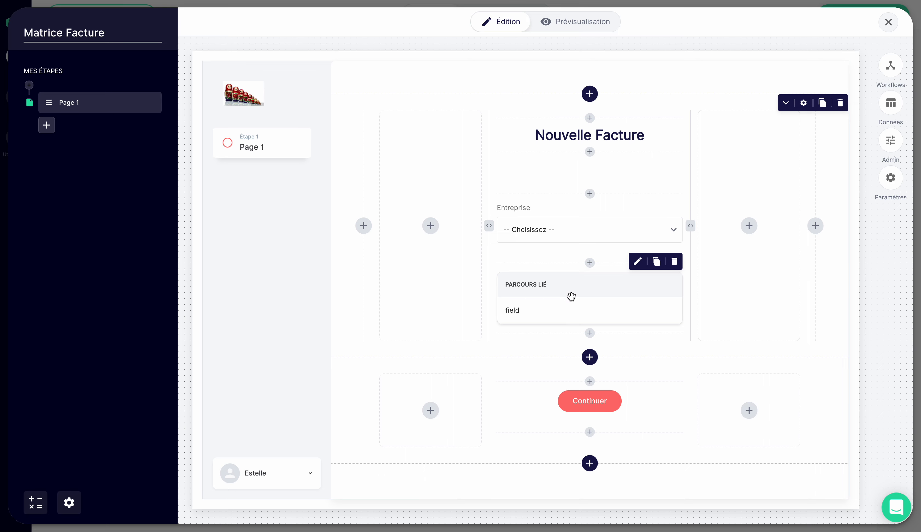
- Link the Parcours lié column to Table 6, retrieving data from all completed parcours and displaying the Nom du produit column
left_click(633, 288)
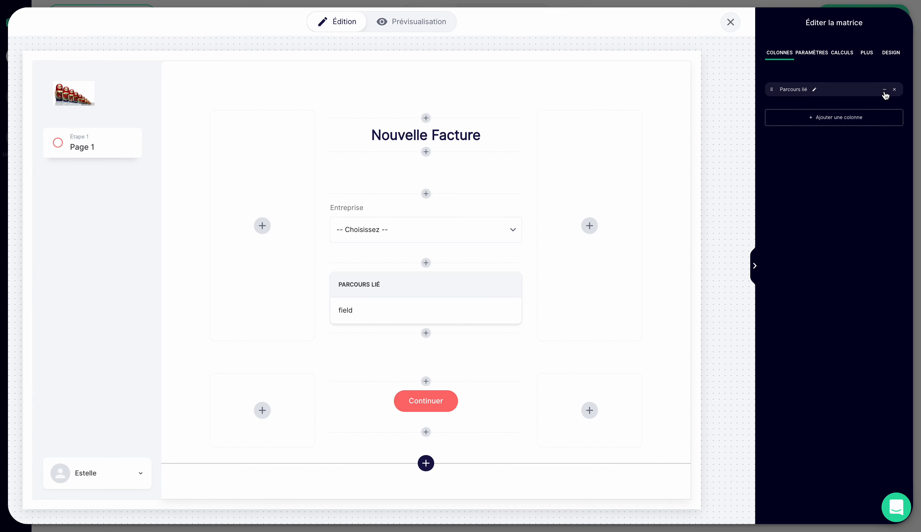
left_click(885, 92)
left_click(874, 112)
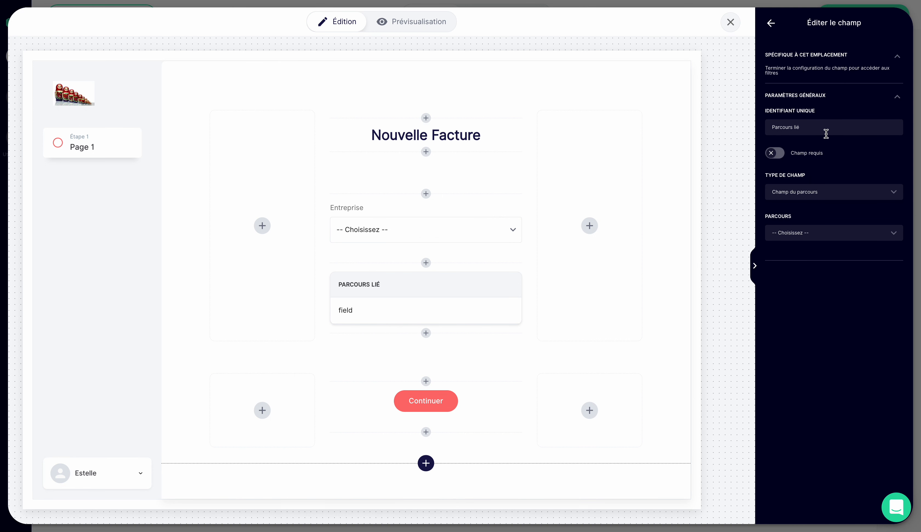
left_click(804, 233)
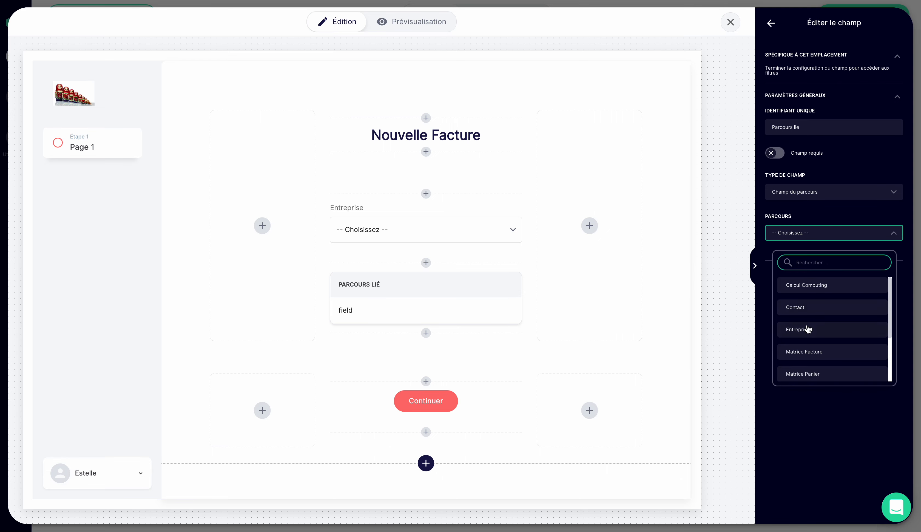
scroll(811, 364, "down", 2)
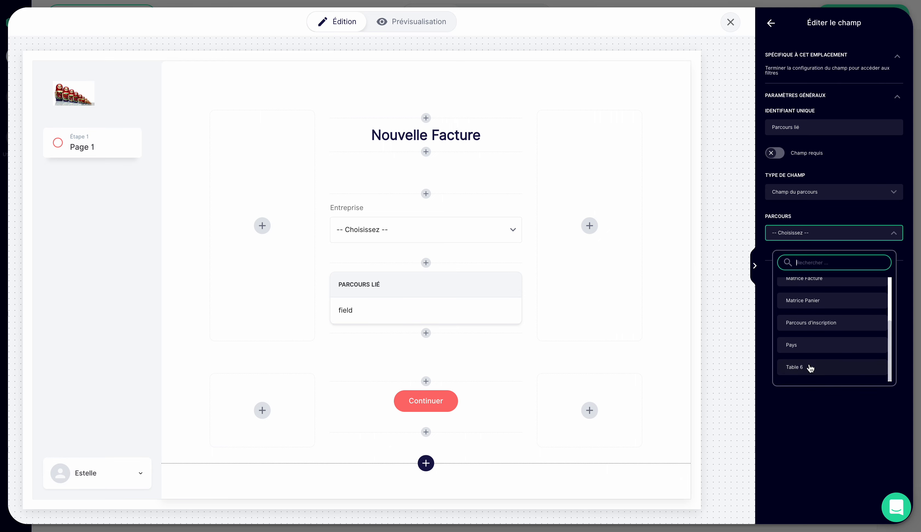
left_click(812, 368)
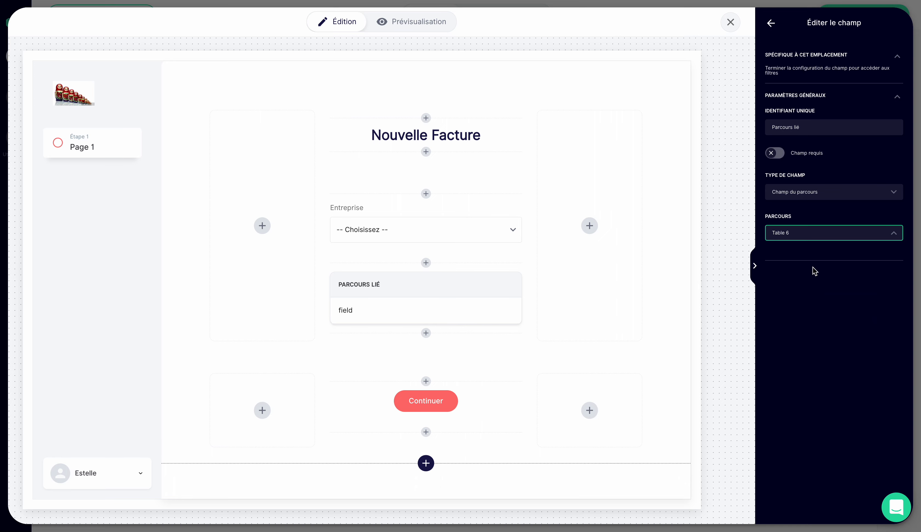
left_click(812, 281)
left_click(808, 360)
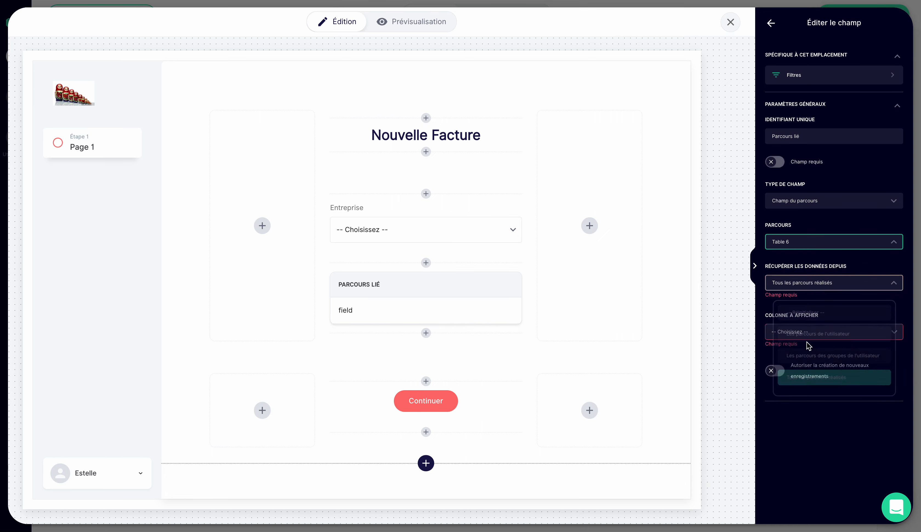
left_click(808, 327)
left_click(809, 377)
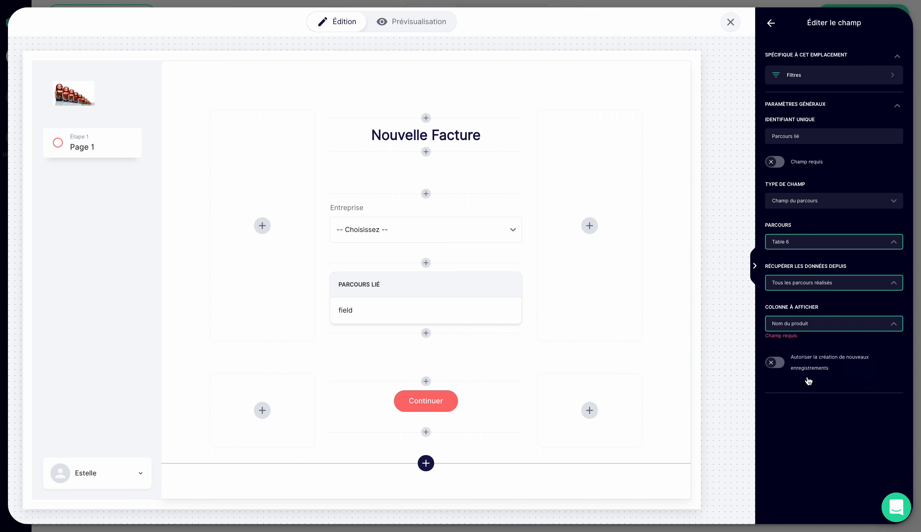
- Set the linked column field's unique identifier to "Produit Panier" and return to the matrix's column list
left_click_drag(813, 135, 759, 141)
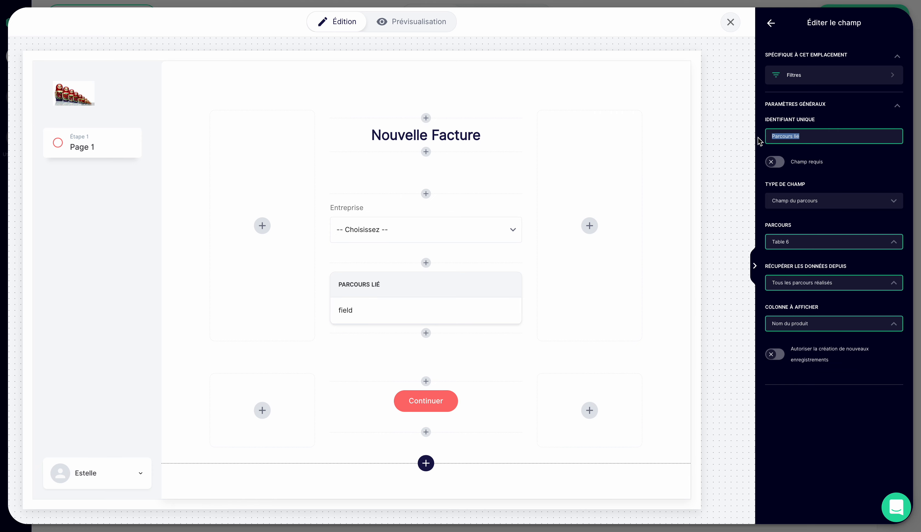
type("Produ")
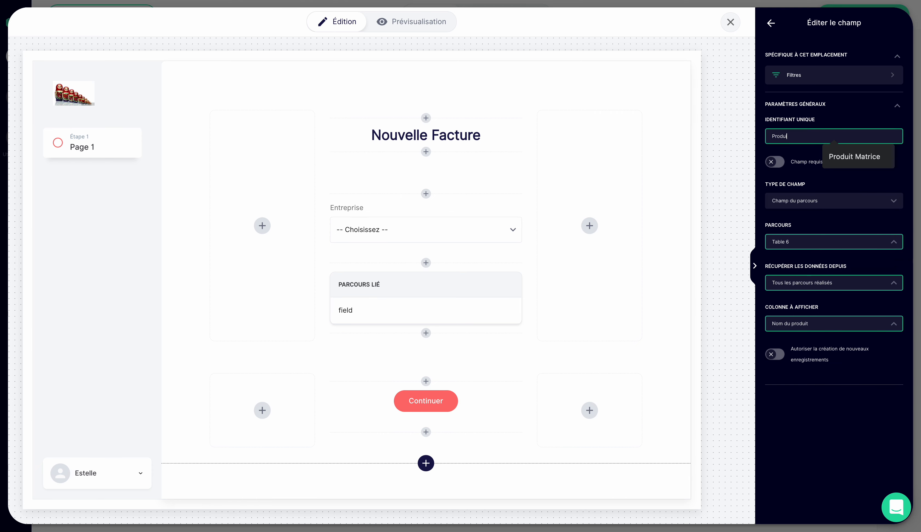
type("it Panier")
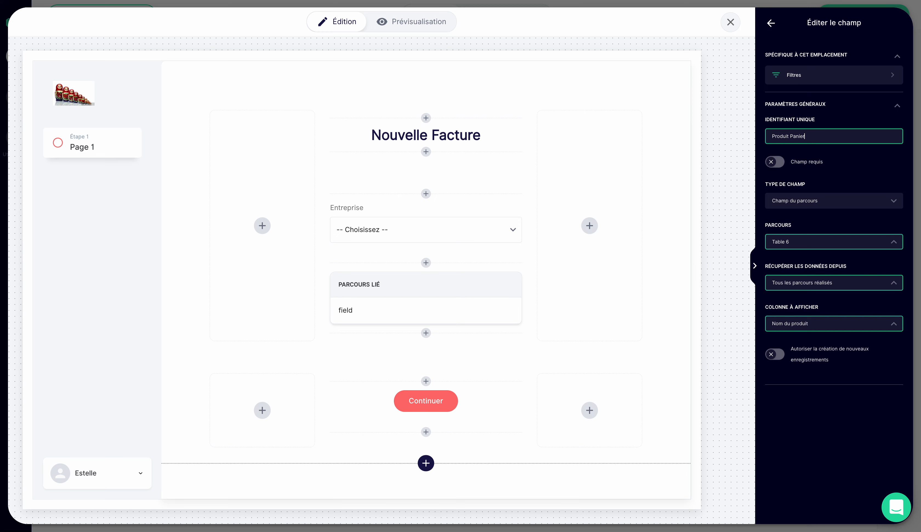
left_click(837, 442)
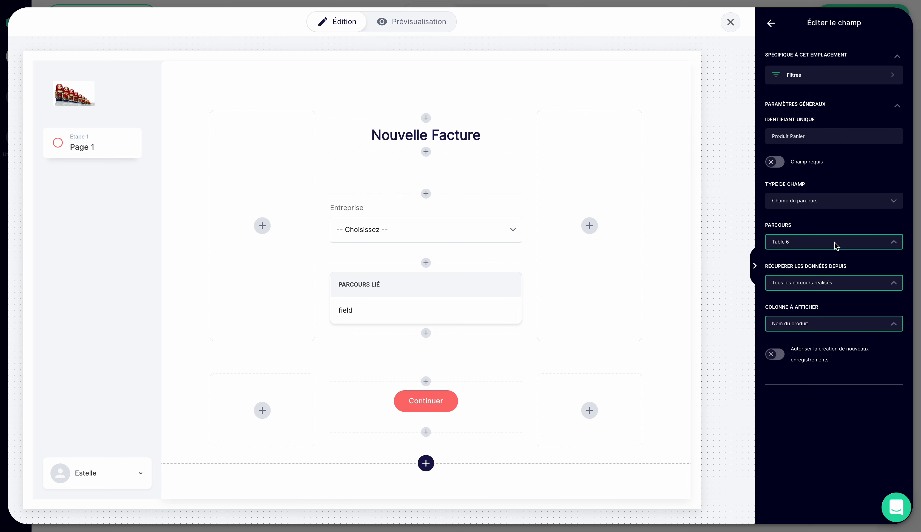
left_click(771, 23)
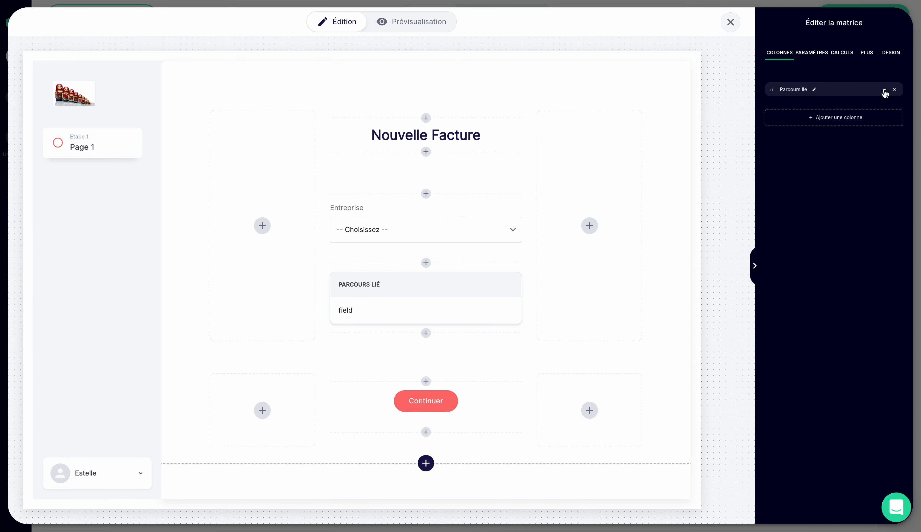
- Rename the Parcours lié column of the matrix as "Produit"
left_click(885, 91)
left_click(814, 90)
left_click(815, 89)
triple_click(816, 91)
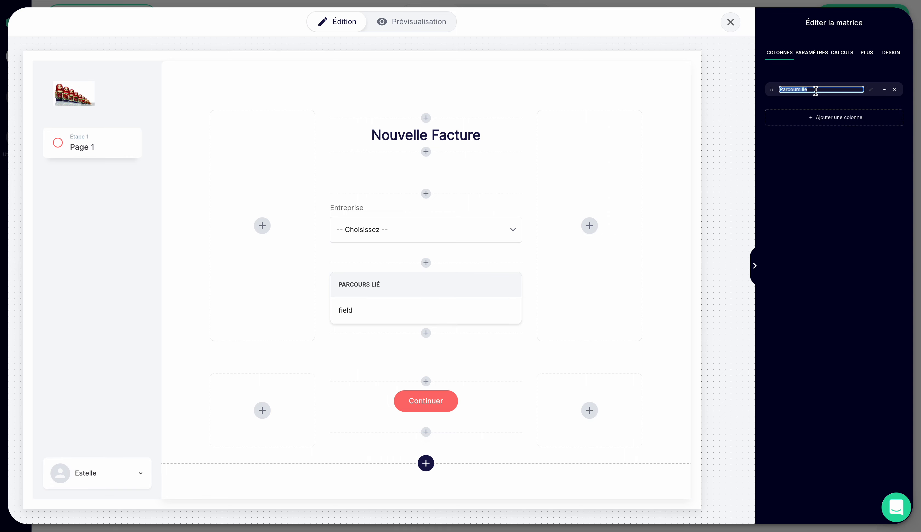
type("Produit")
key("Return")
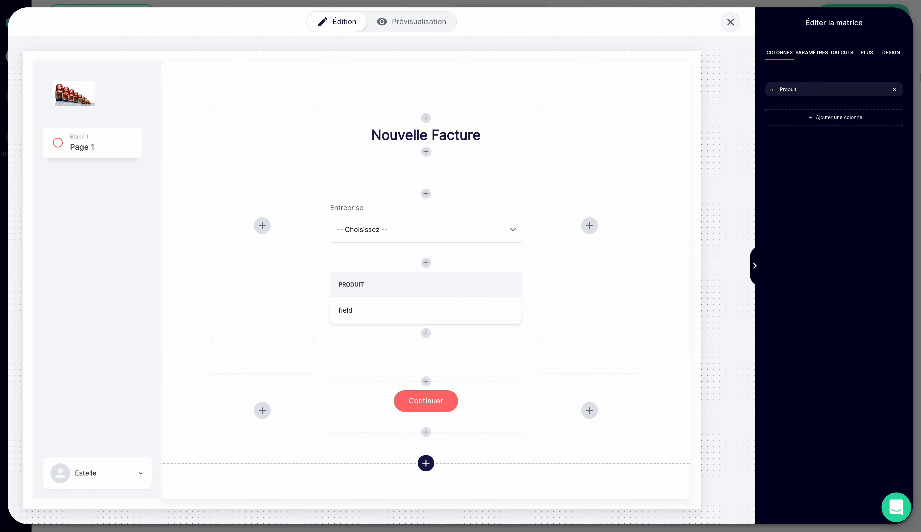
- Add a Nombre field column to the matrix after the Produit column
left_click(863, 122)
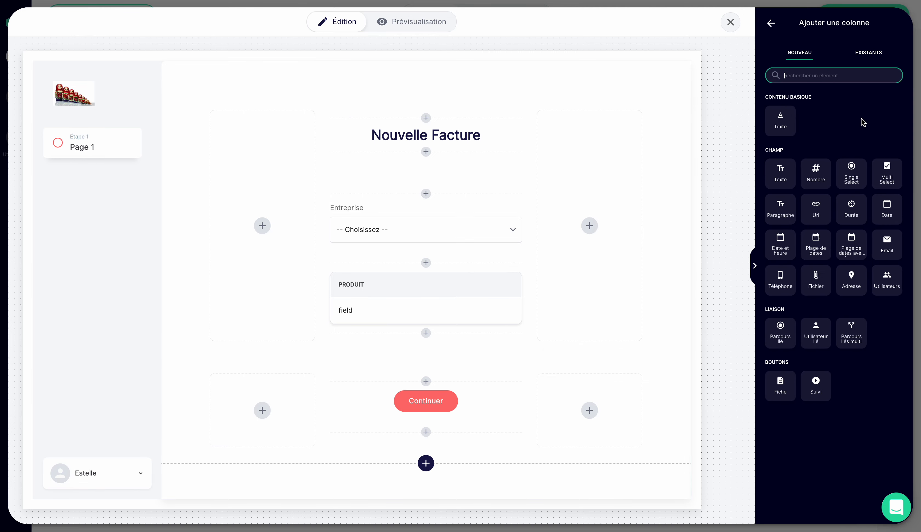
left_click(816, 173)
left_click(667, 262)
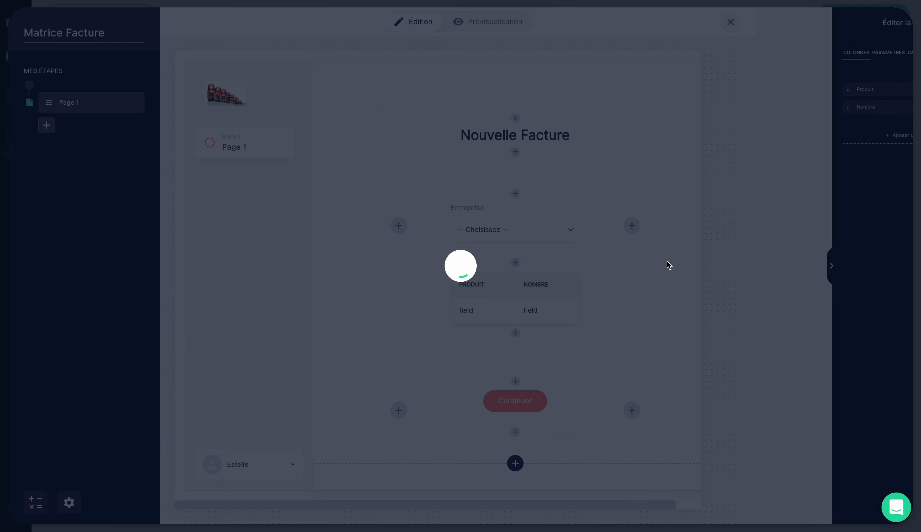
- Set the Nombre column field's unique identifier to "Quantité Panier" and return to the column list
left_click(885, 108)
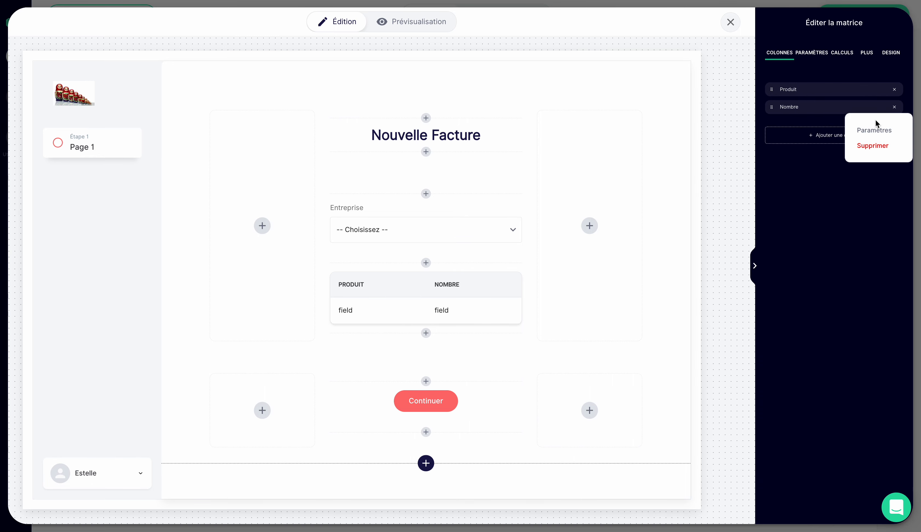
left_click(875, 123)
double_click(794, 85)
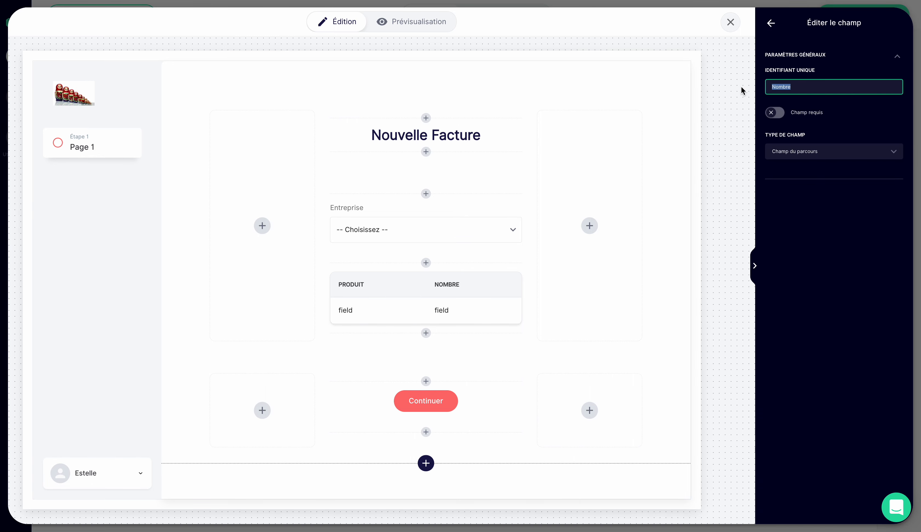
type("Quantité >P")
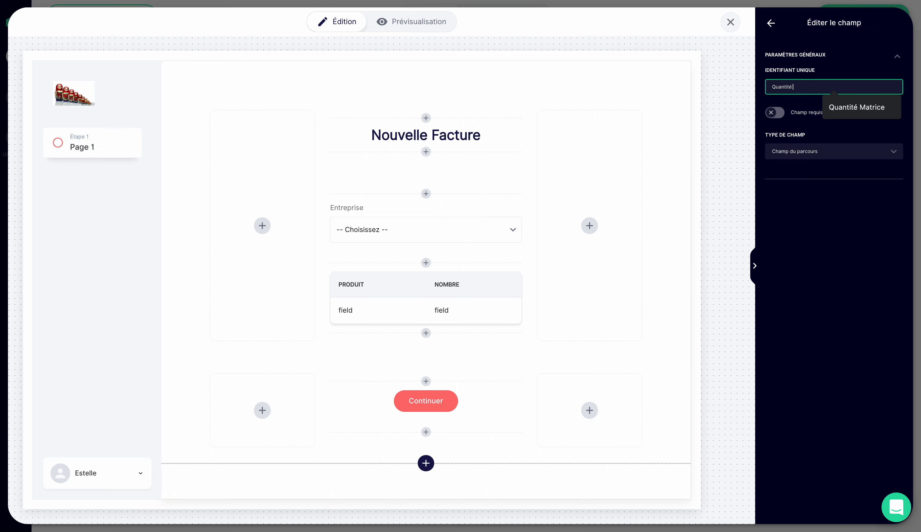
key("BackSpace")
type("Panier")
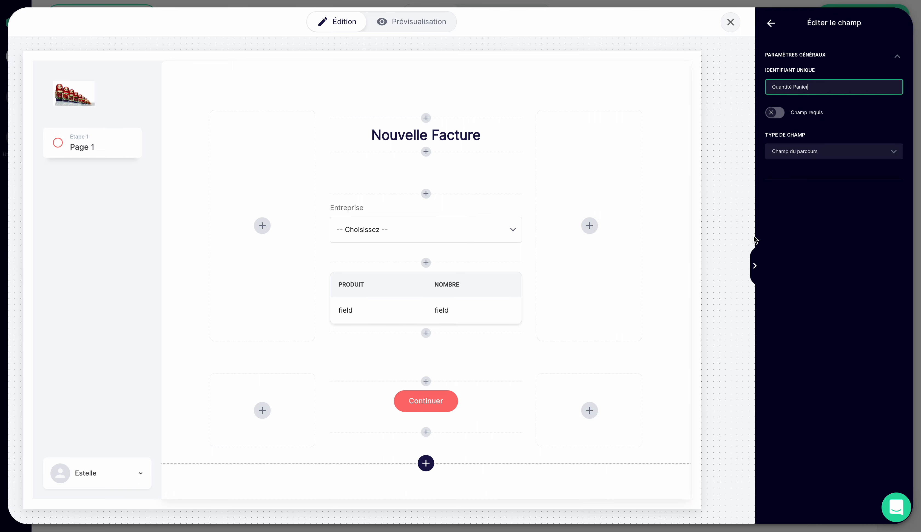
left_click(784, 253)
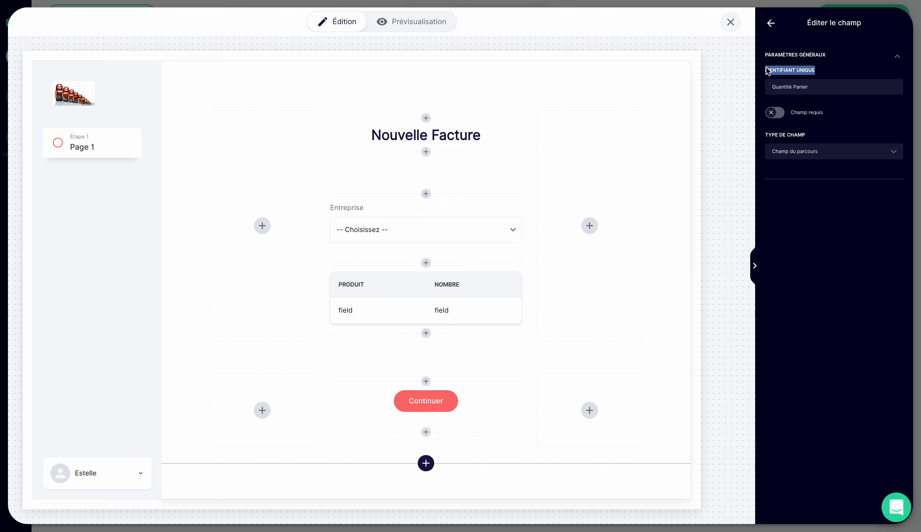
left_click(772, 23)
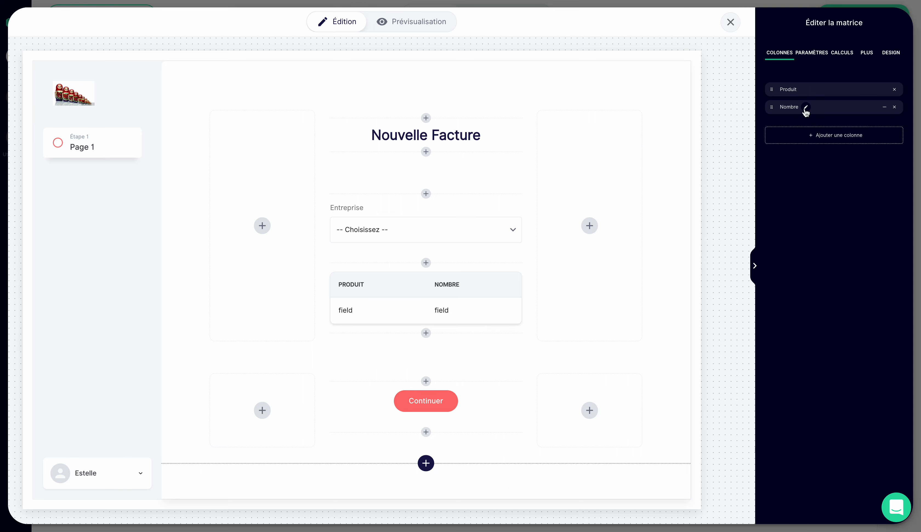
- Rename the Nombre column of the matrix as "Quantité"
left_click(806, 108)
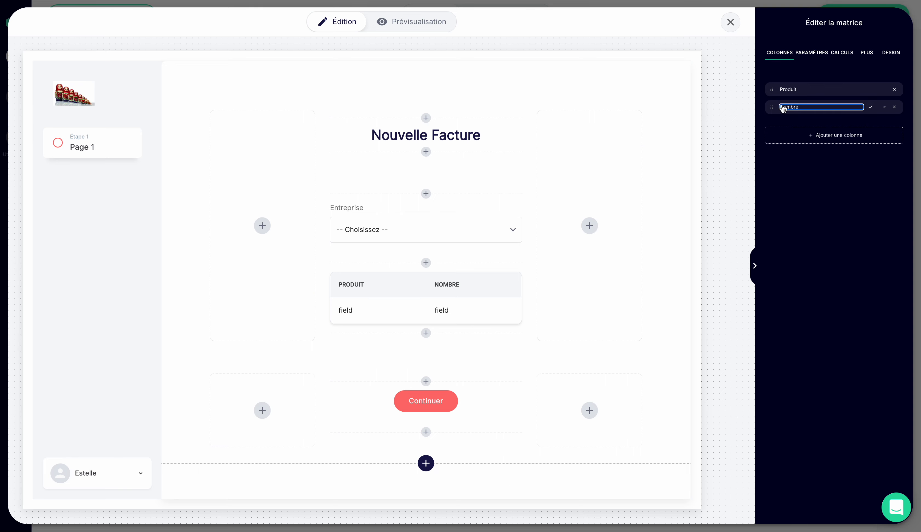
double_click(801, 108)
type("Quantité")
key("Return")
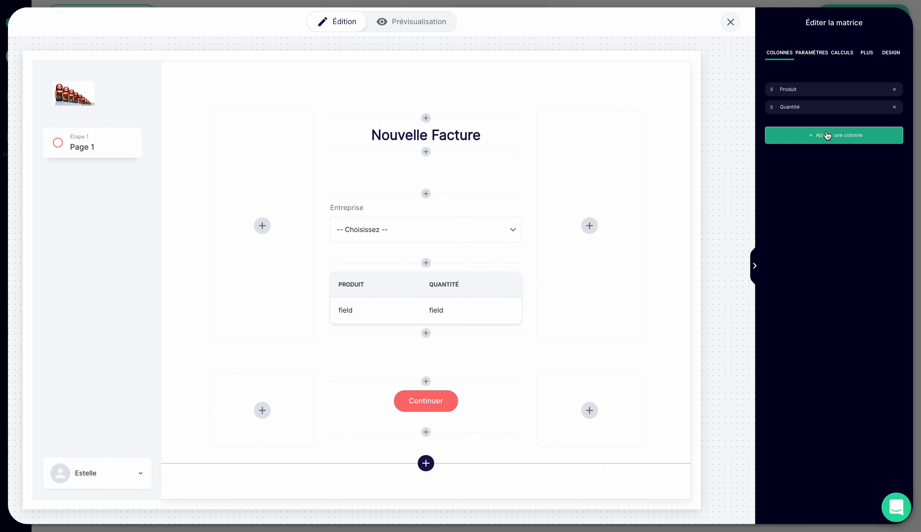
- Create a new row calculation for the matrix and close its editor without defining a formula
left_click(850, 55)
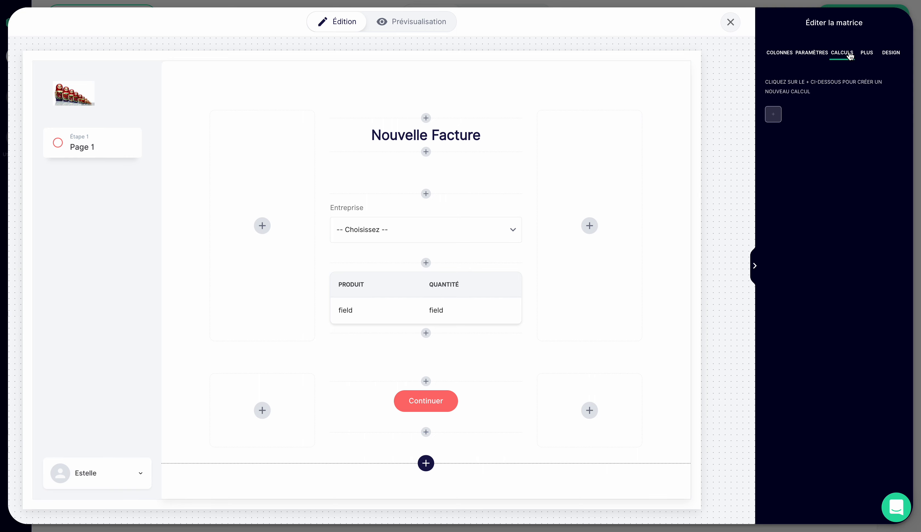
left_click(777, 120)
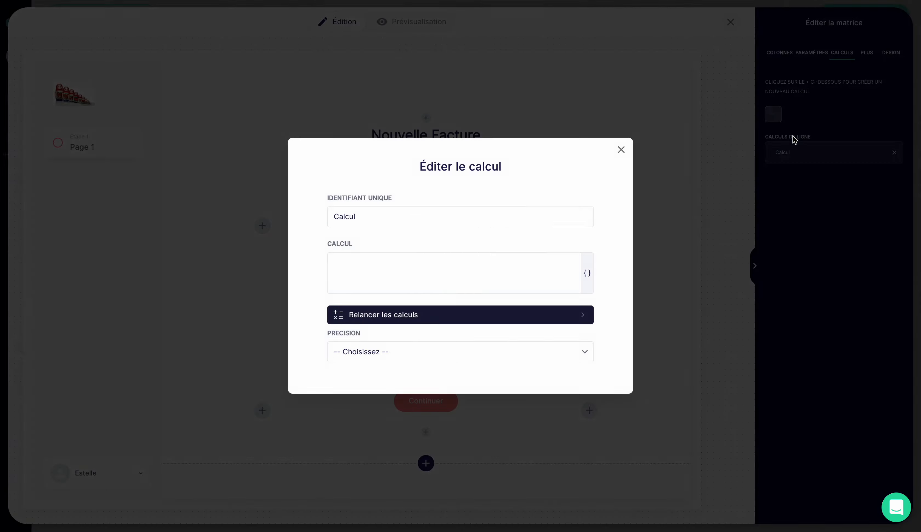
left_click(622, 149)
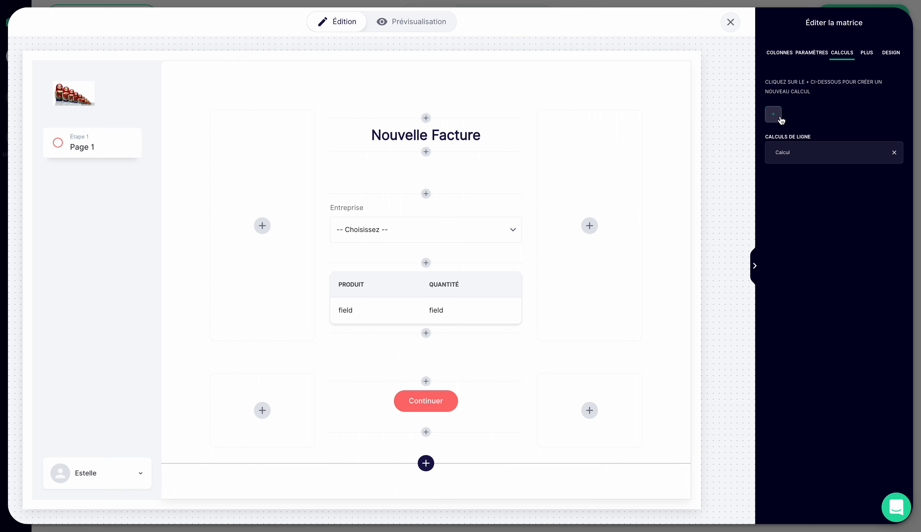
left_click(774, 115)
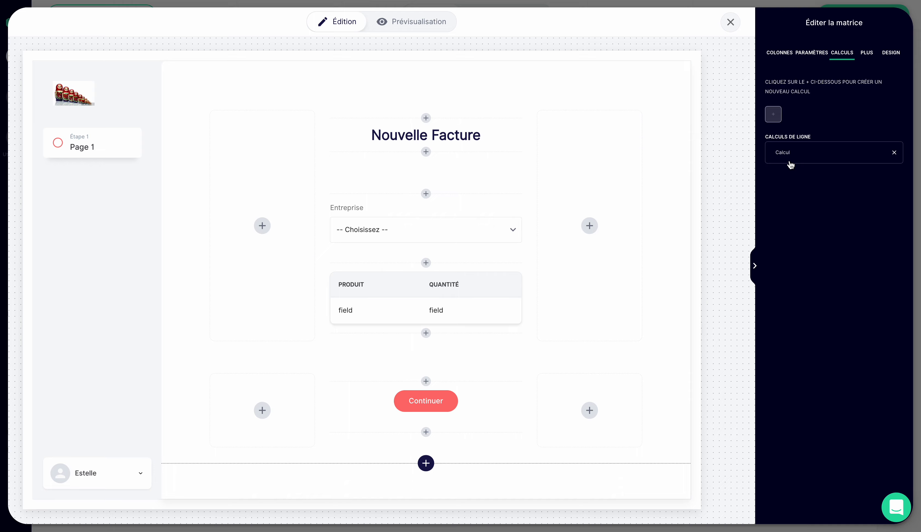
- Edit the row calculation and set its unique identifier to "Total Ligne Panier"
left_click(799, 156)
left_click(361, 219)
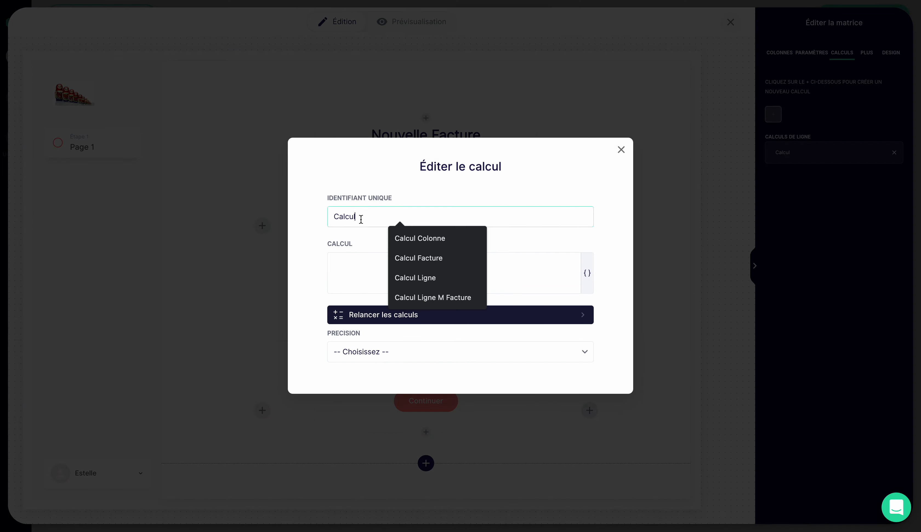
left_click_drag(361, 219, 297, 220)
type("Tota")
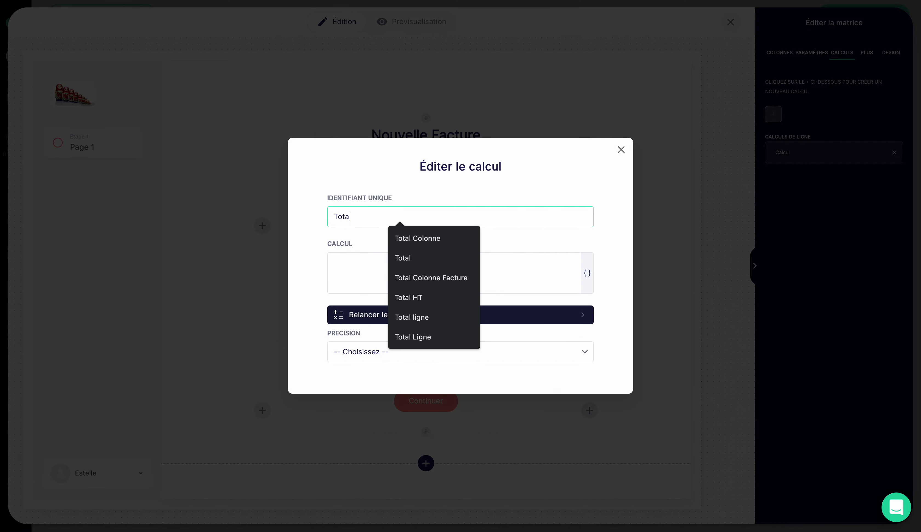
type("l Ligne Pan")
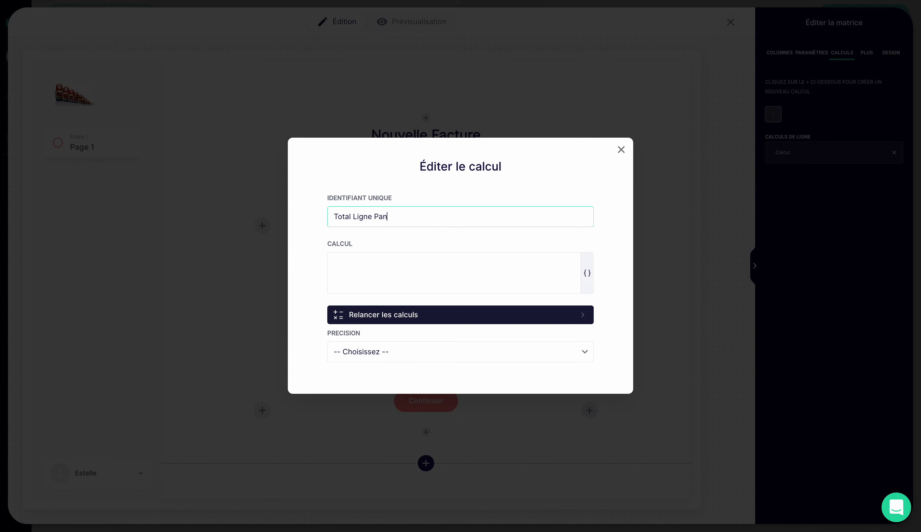
type("ier")
- Define the Total Ligne Panier formula as {Quantité Panier}*{Produit Panier → Prix du produit}
left_click(407, 265)
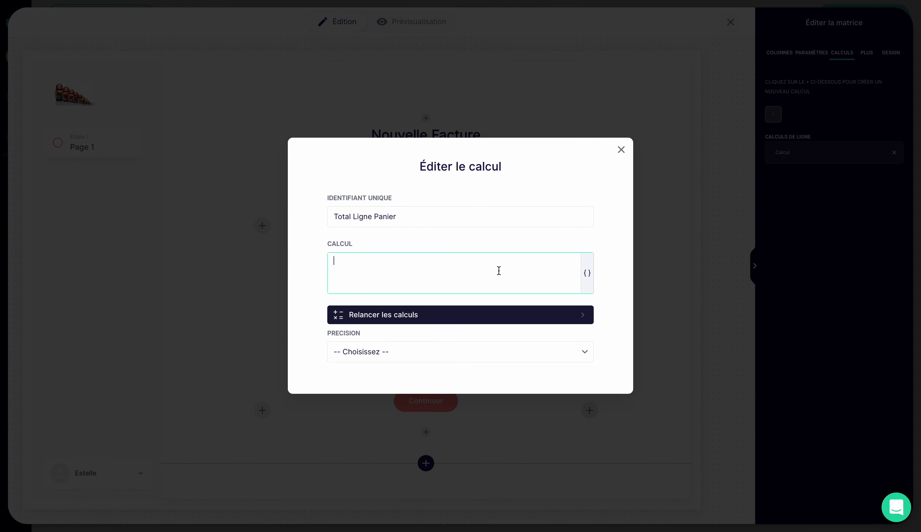
left_click(587, 276)
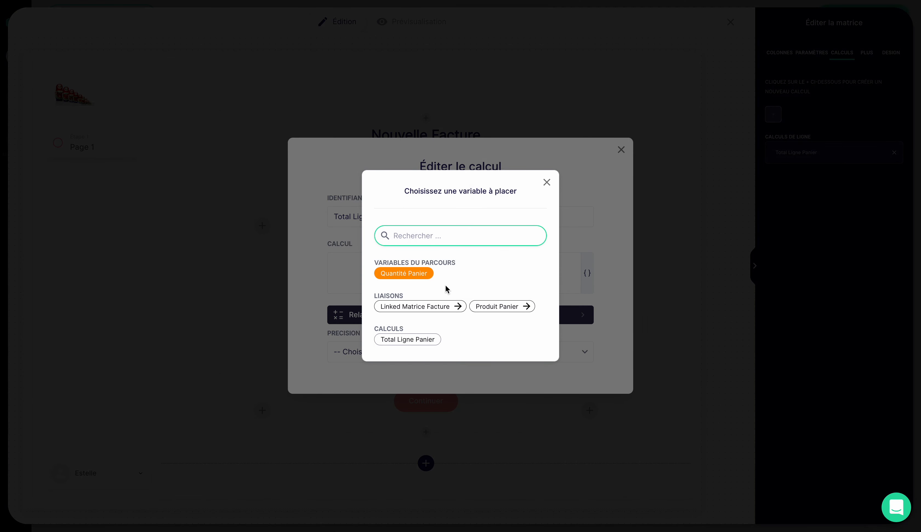
left_click(418, 276)
left_click(420, 258)
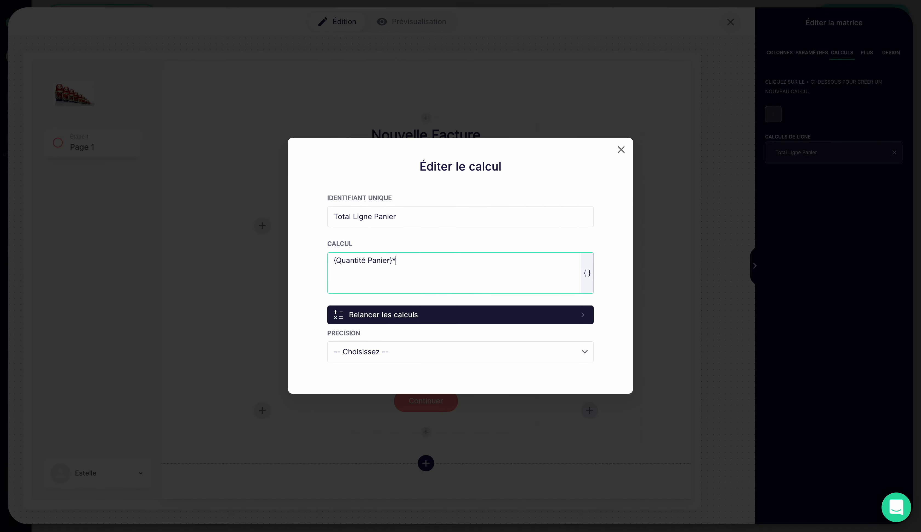
type("*")
left_click(587, 274)
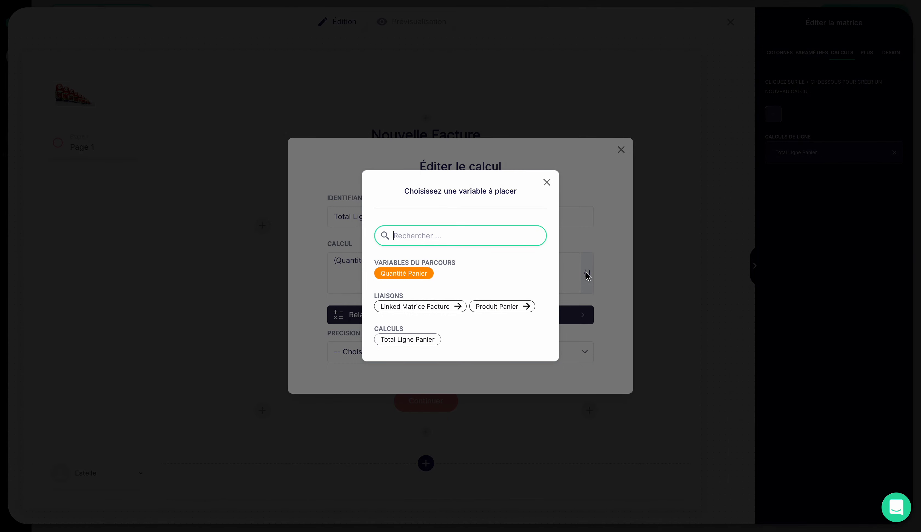
left_click(527, 307)
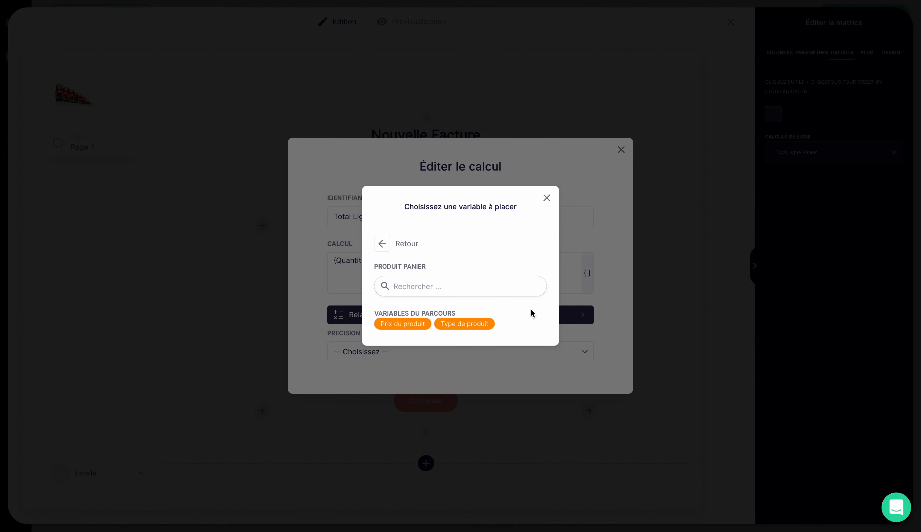
left_click(421, 323)
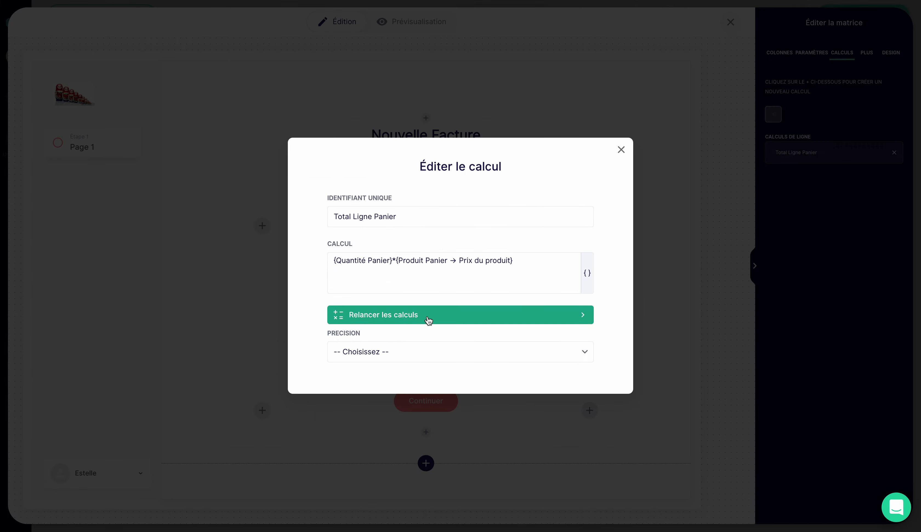
- Set the row calculation's precision to 1.00 and close its editor
left_click(444, 354)
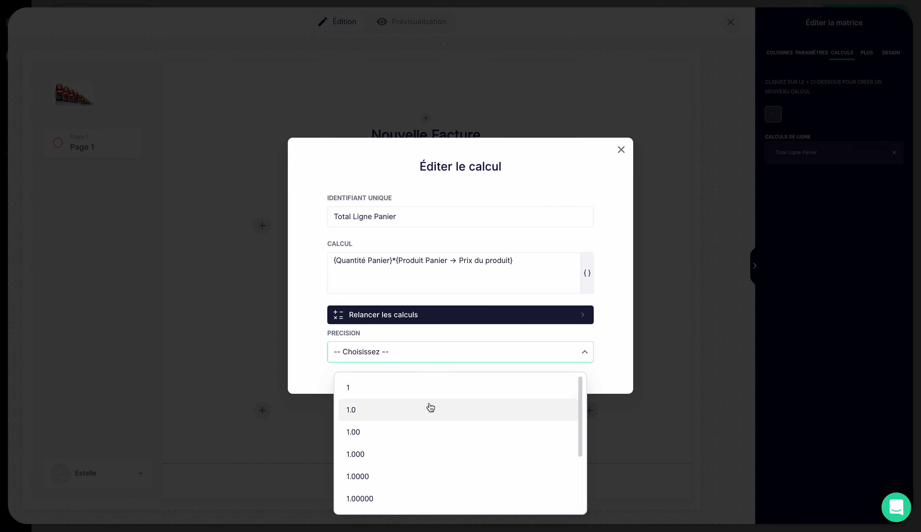
left_click(425, 430)
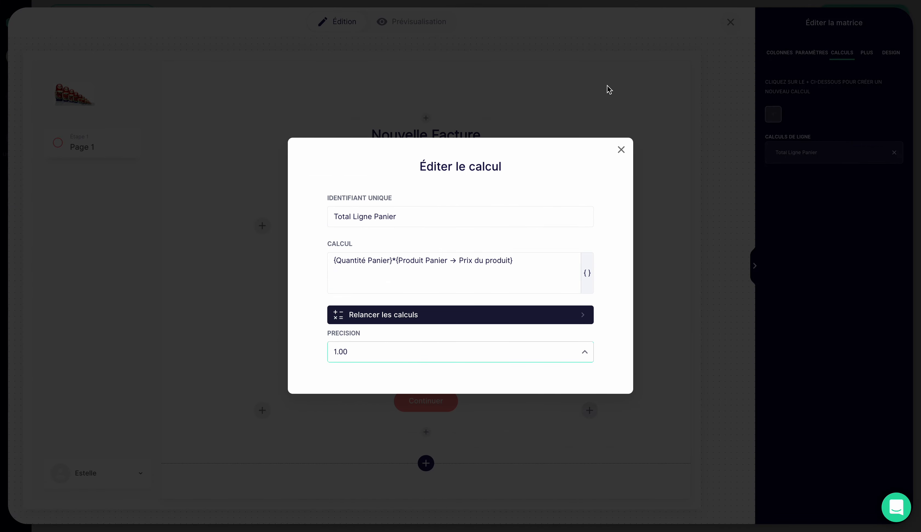
left_click(621, 150)
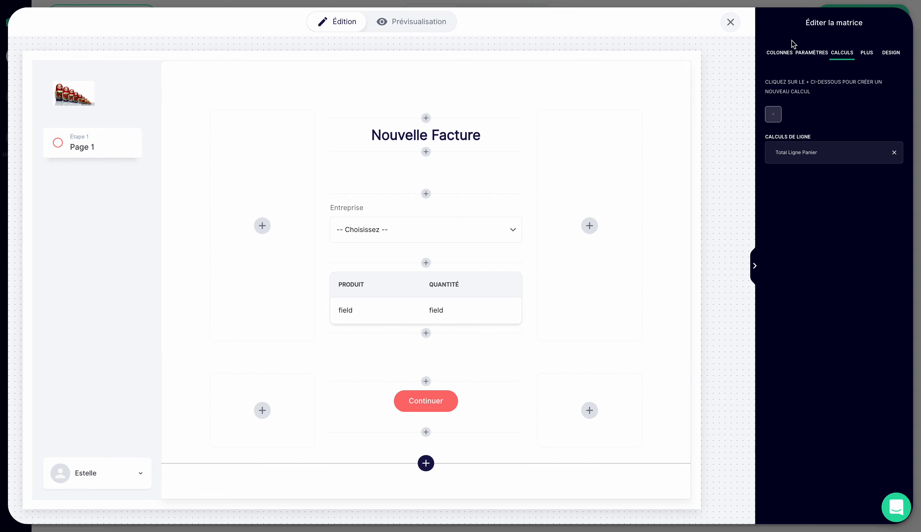
- Add a basic text column to the matrix and replace its placeholder content with the Total Ligne Panier variable followed by "€"
left_click(788, 53)
left_click(811, 135)
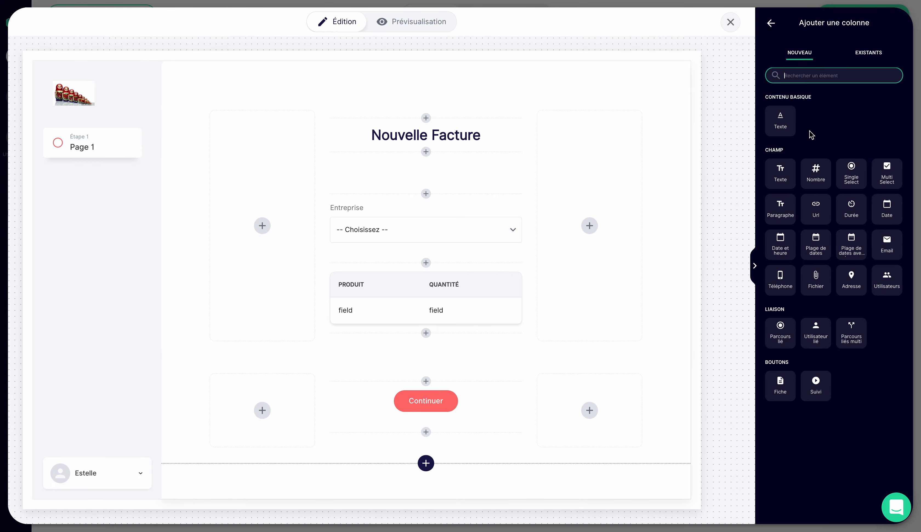
left_click(781, 130)
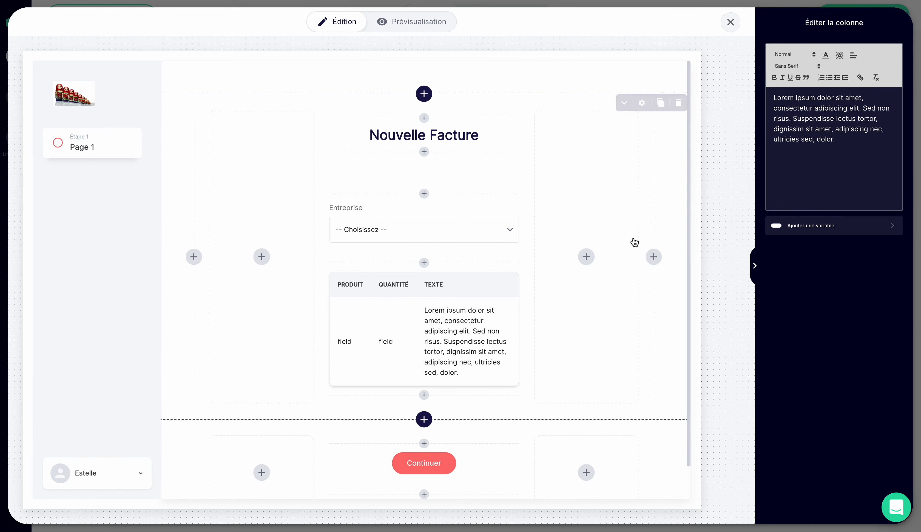
left_click_drag(856, 142, 743, 83)
key("BackSpace")
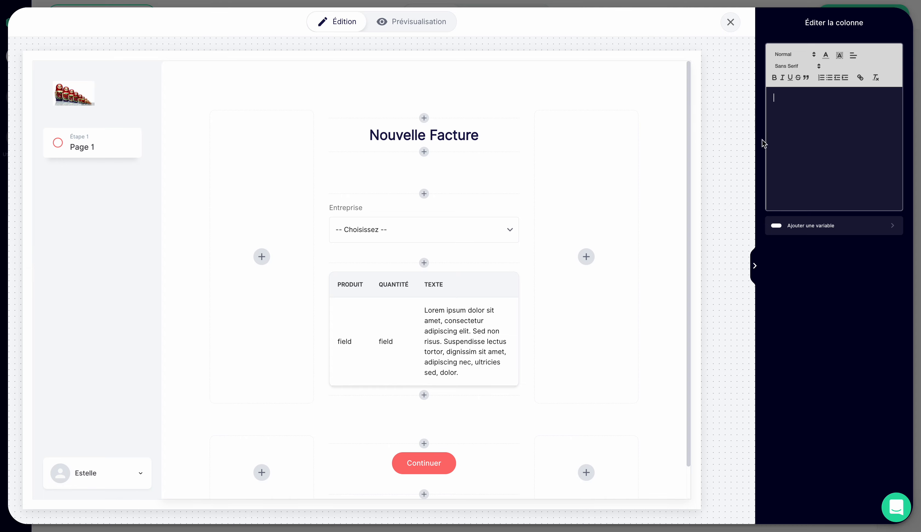
left_click(814, 225)
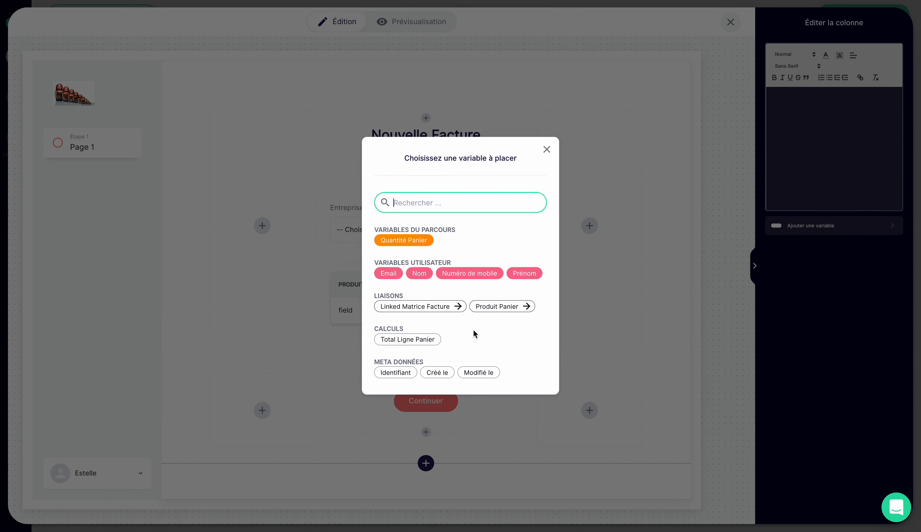
left_click(420, 342)
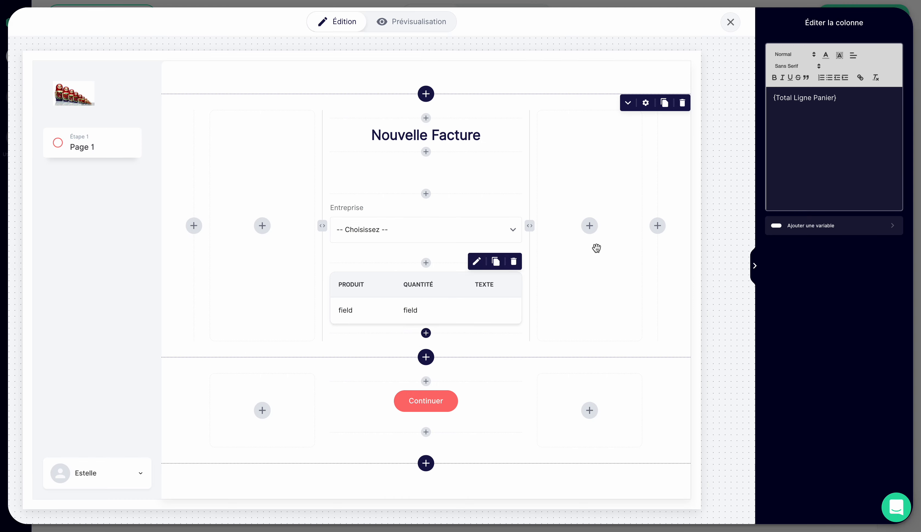
type("€")
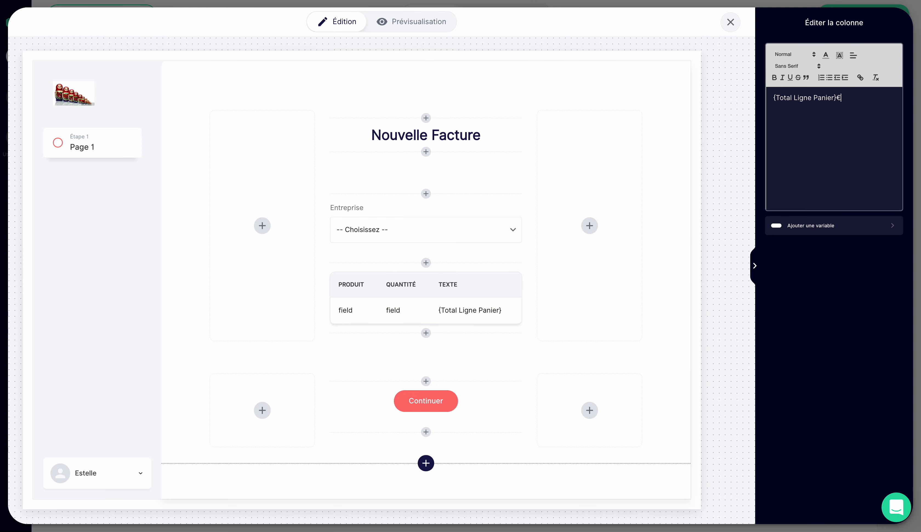
- Rename the Texte column of the matrix as "Total"
left_click(457, 295)
left_click(801, 126)
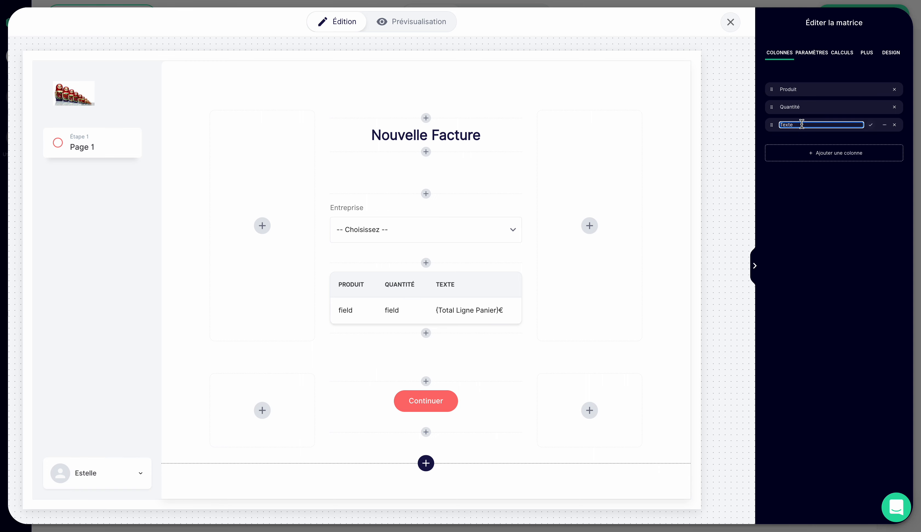
type("Total")
key("Return")
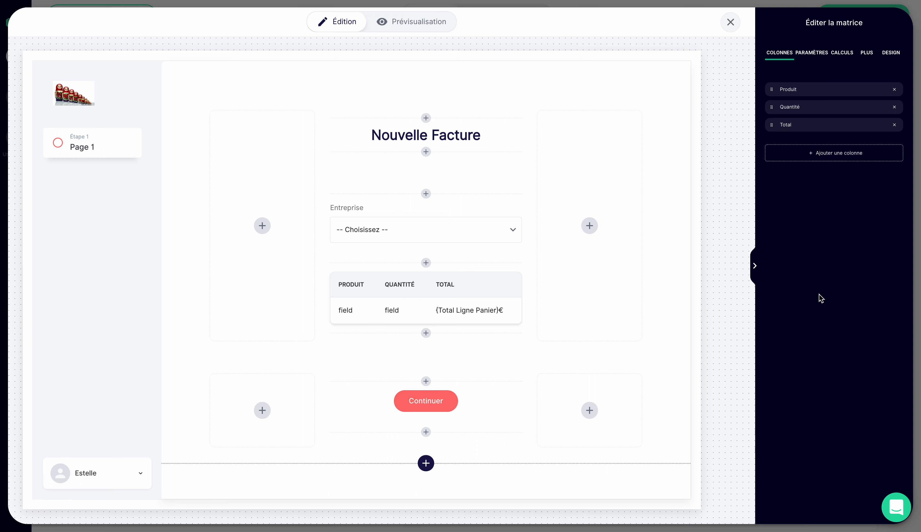
- Create a column calculation for the matrix and set its unique identifier to "Total Colonne Panier"
left_click(842, 52)
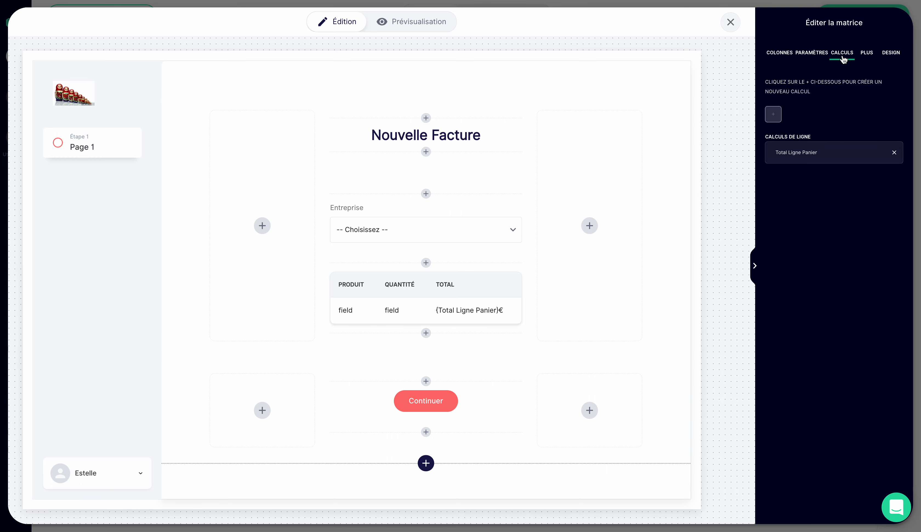
left_click(774, 114)
left_click(801, 158)
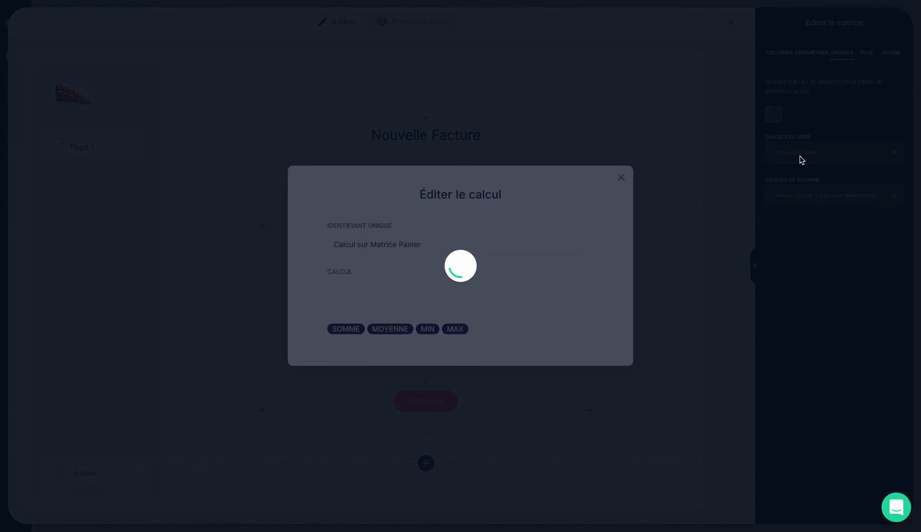
left_click_drag(422, 247, 259, 247)
type("T")
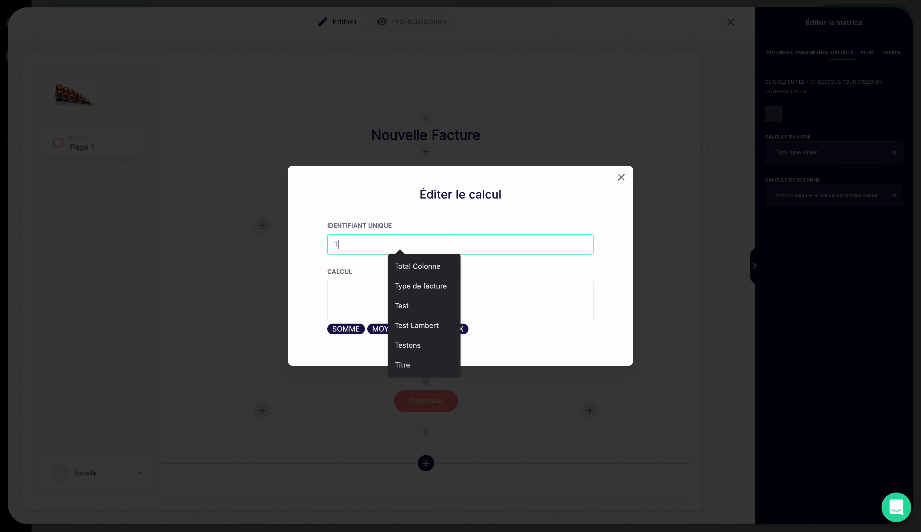
type("otal Colo")
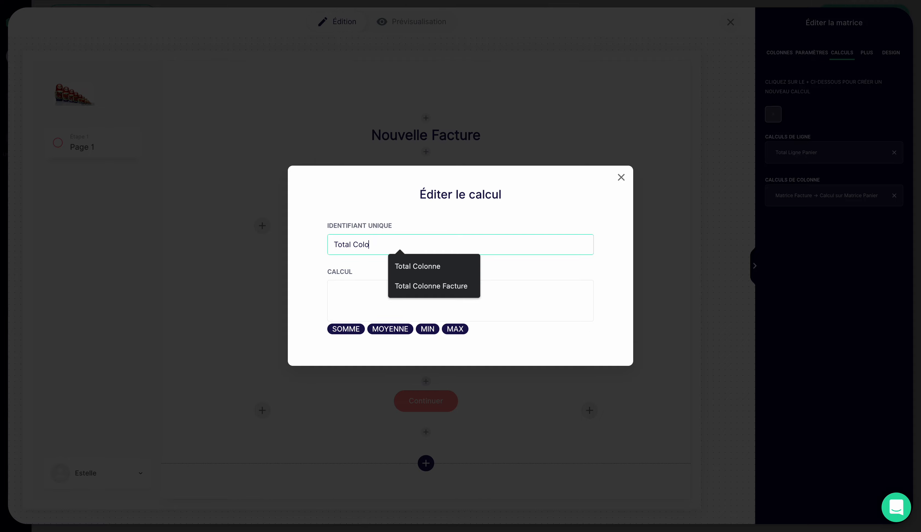
type("nne Panier")
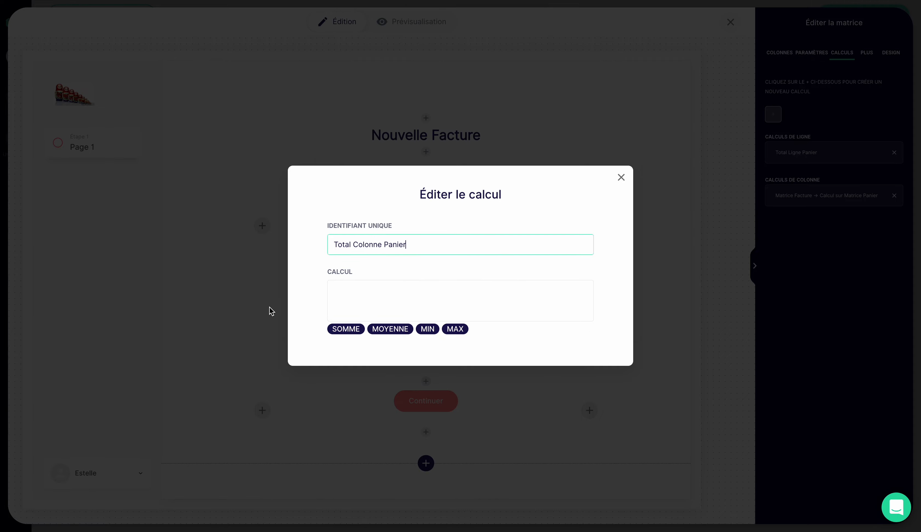
left_click(353, 329)
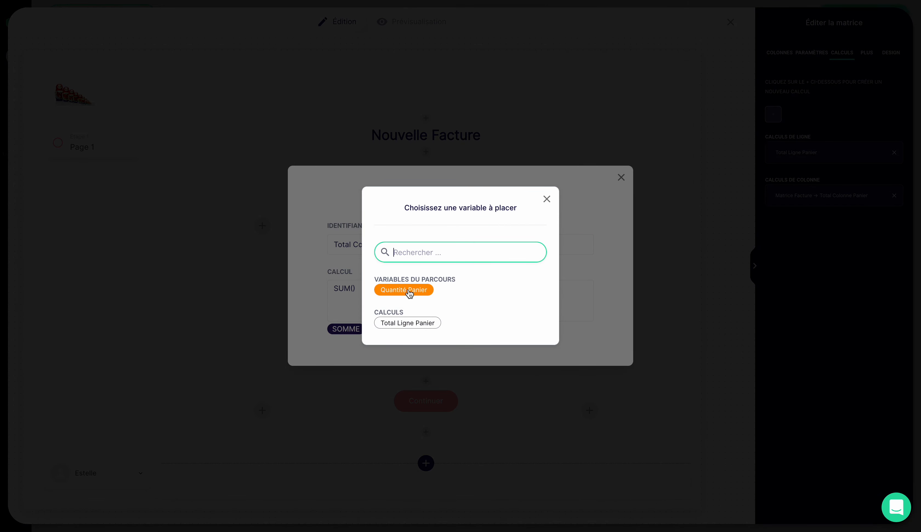
left_click(407, 326)
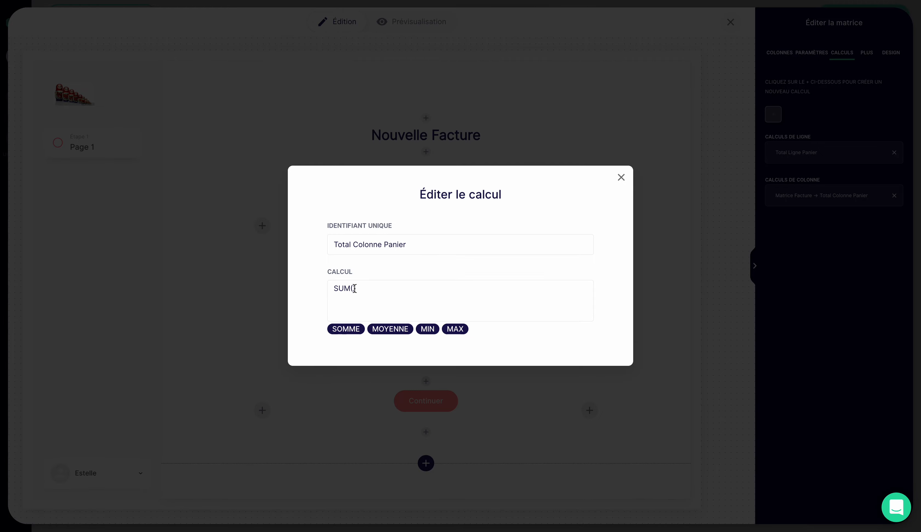
left_click(353, 319)
key("BackSpace")
key("BackSpace")
key("BackSpace")
key("BackSpace")
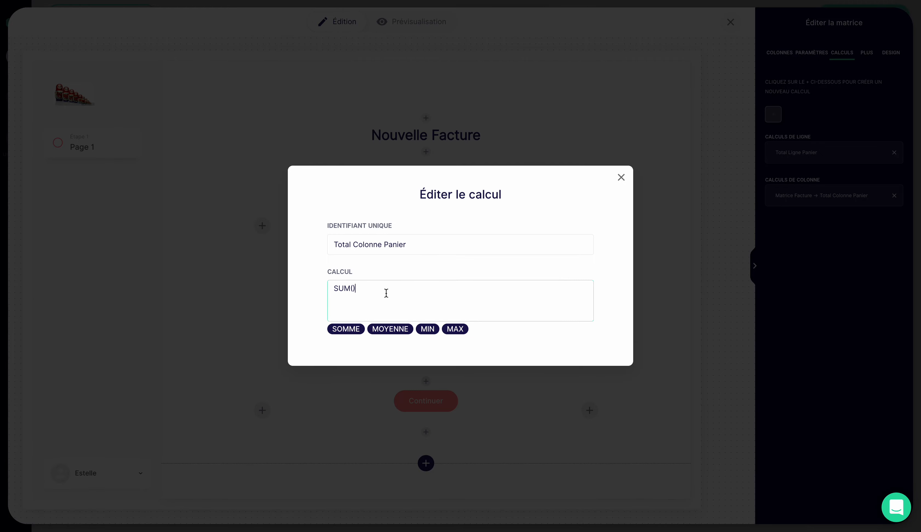
- Define the column calculation as the sum of Total Ligne Panier and close its editor
left_click(346, 329)
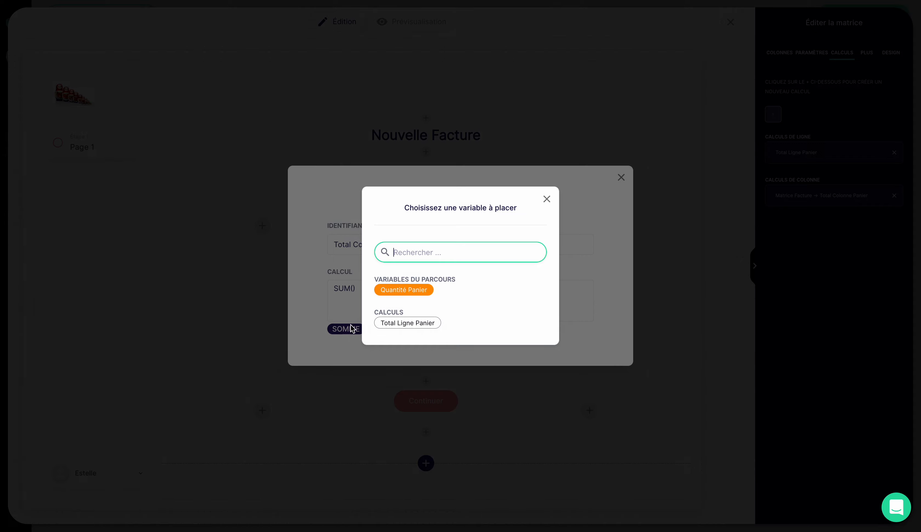
left_click(395, 325)
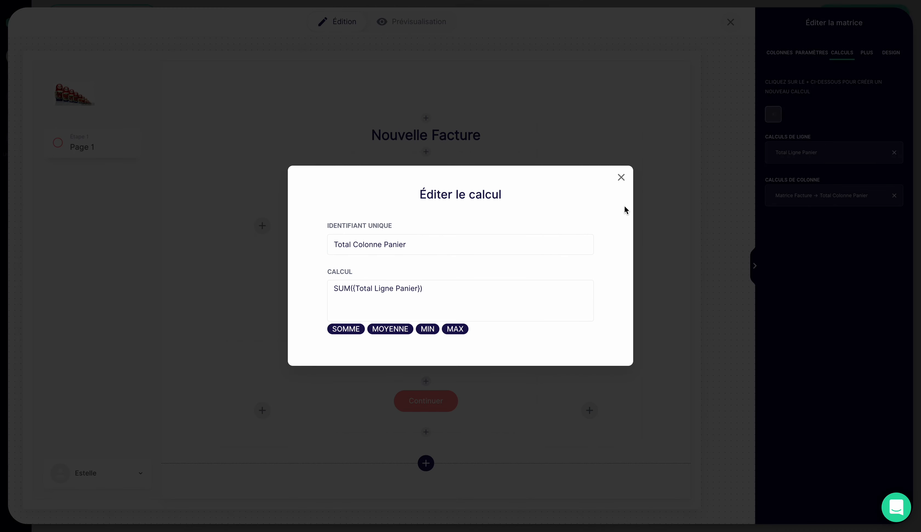
left_click(621, 177)
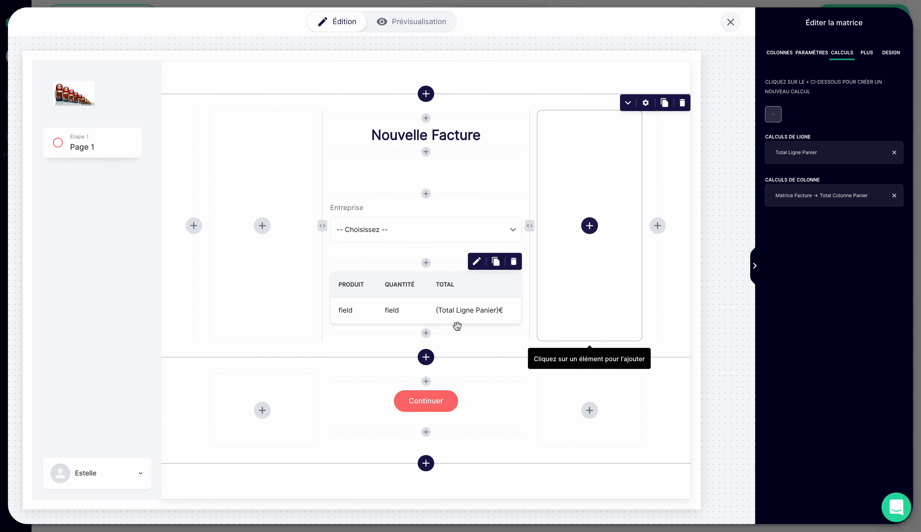
- Add a basic text element directly below the matrix and replace its placeholder content with "Total :"
left_click(426, 334)
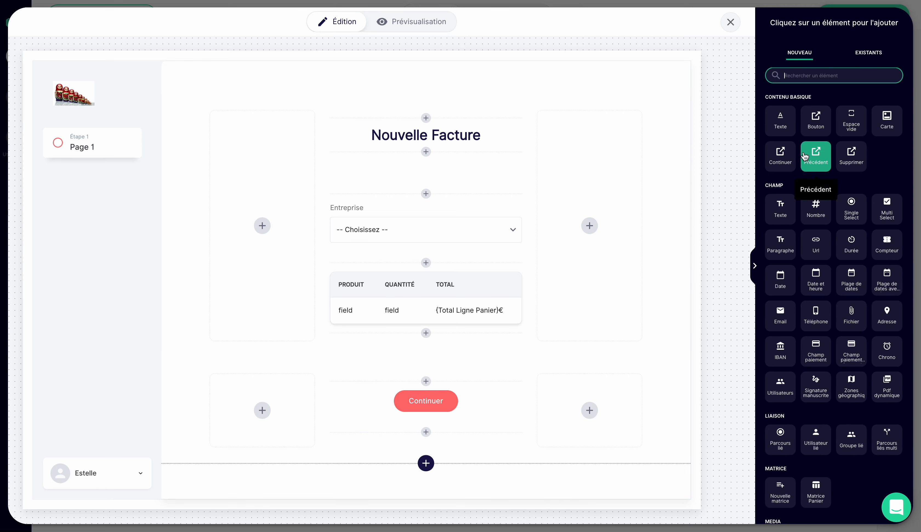
left_click(780, 121)
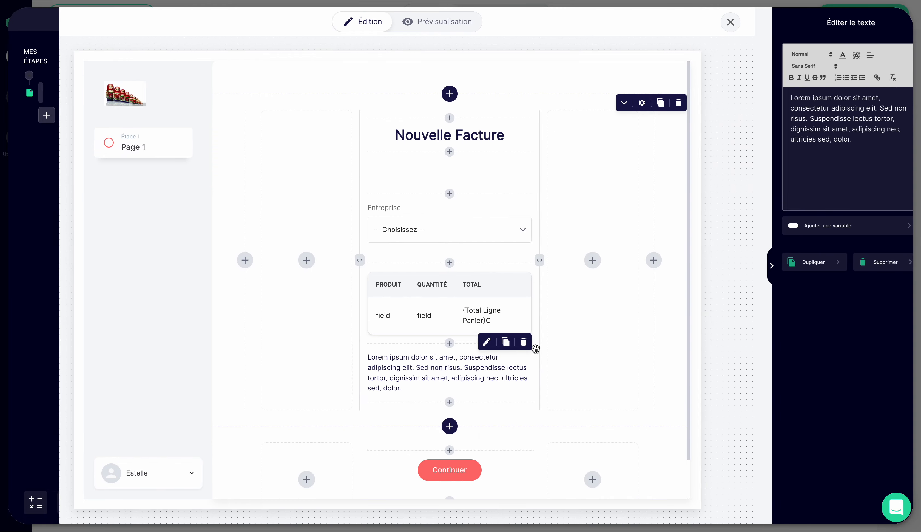
triple_click(853, 140)
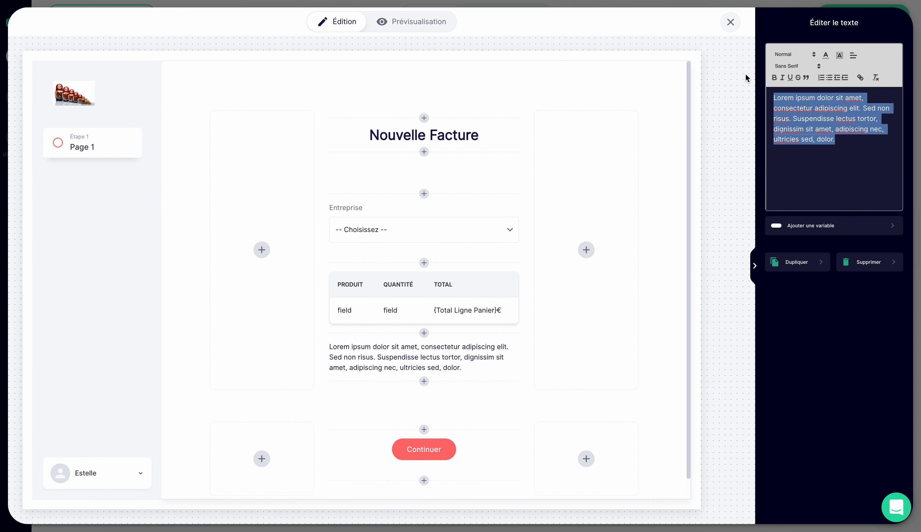
type("Total :")
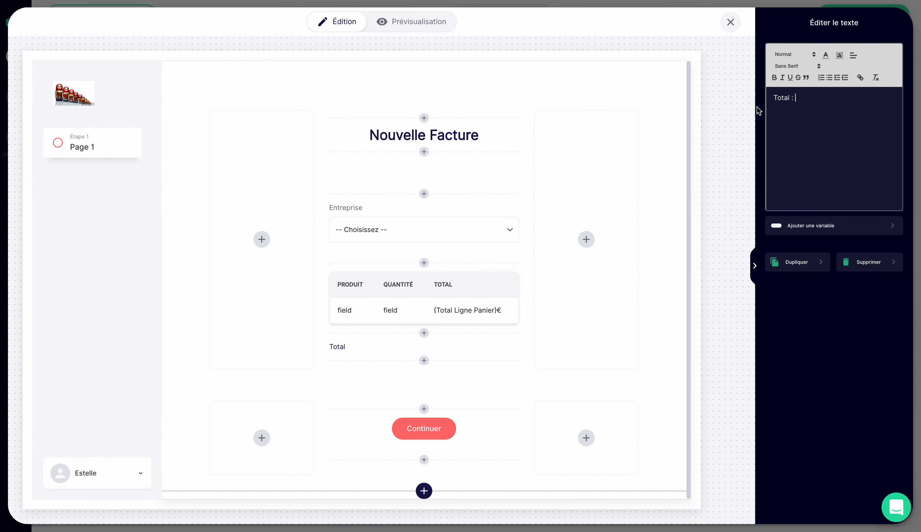
- Append the Total Colonne Panier variable and "€" to the total text, and select the whole line
left_click(802, 225)
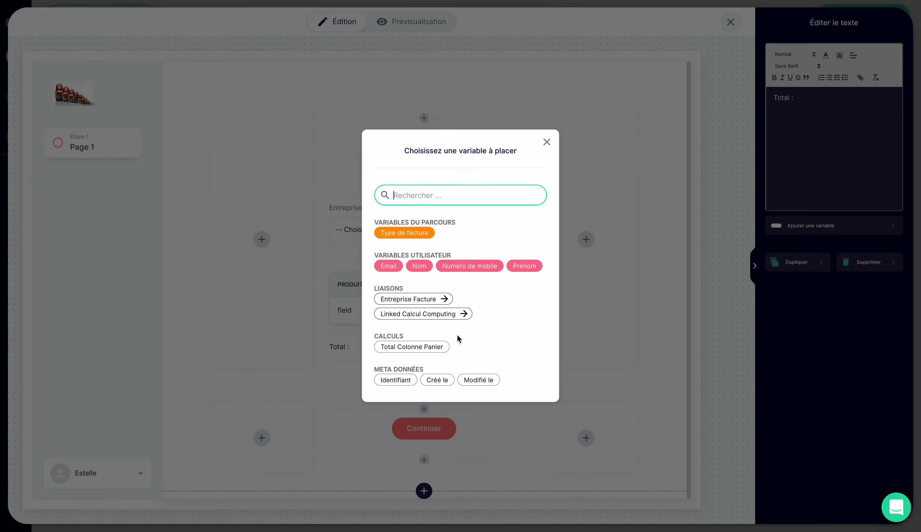
left_click(435, 350)
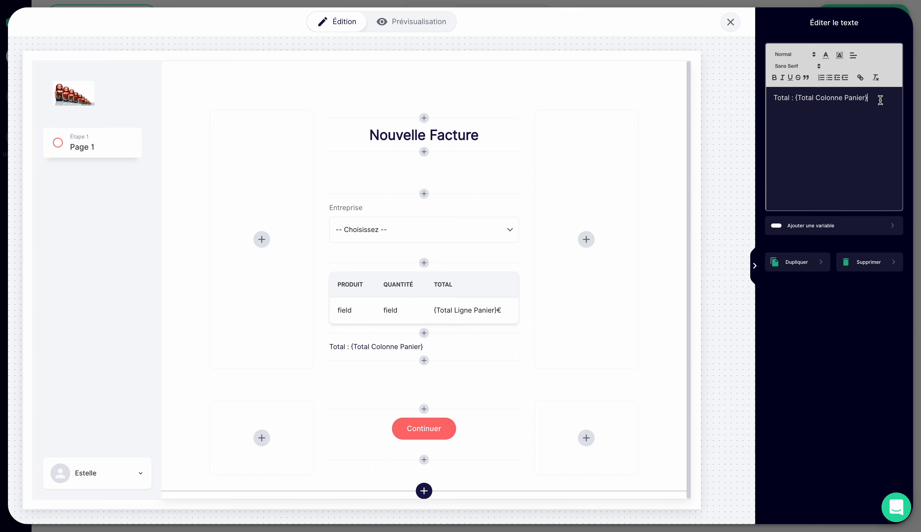
type("€")
left_click_drag(879, 100, 762, 104)
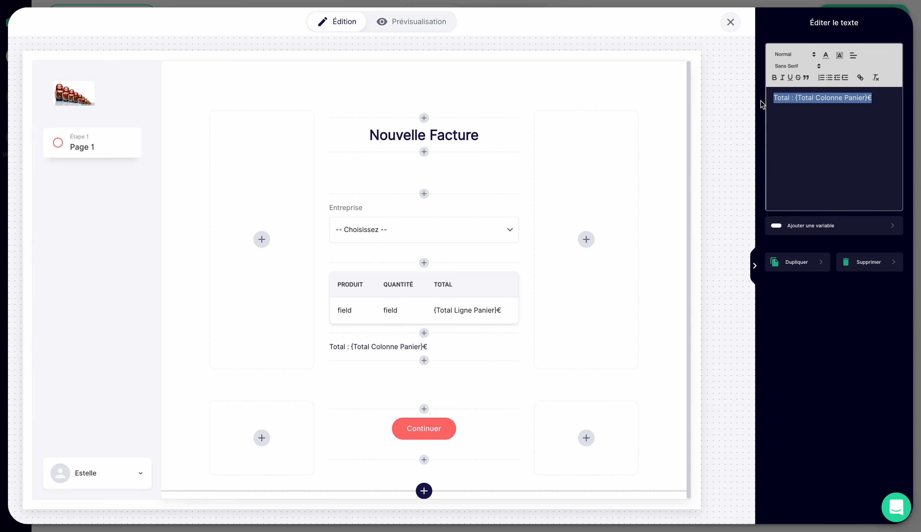
- Format the selected total line as Heading 6, make it bold and align it to the right
left_click(789, 59)
left_click(790, 106)
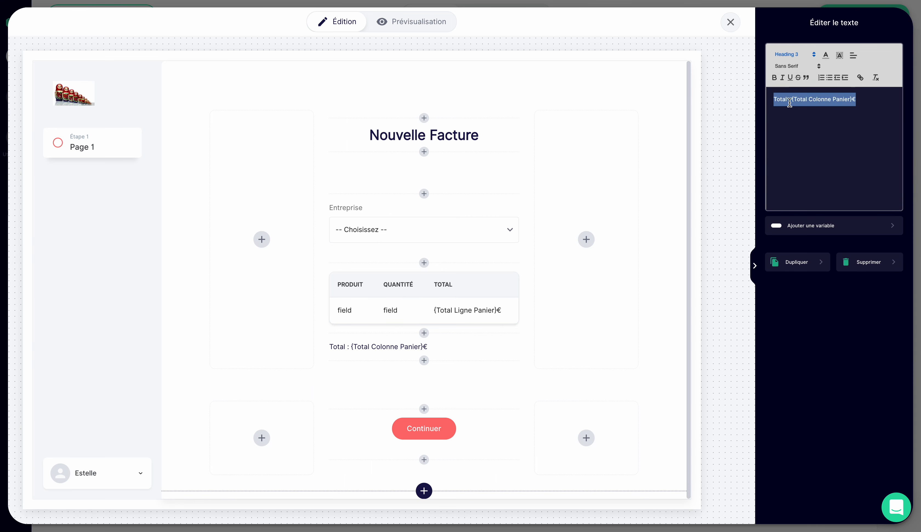
left_click(794, 59)
left_click(789, 151)
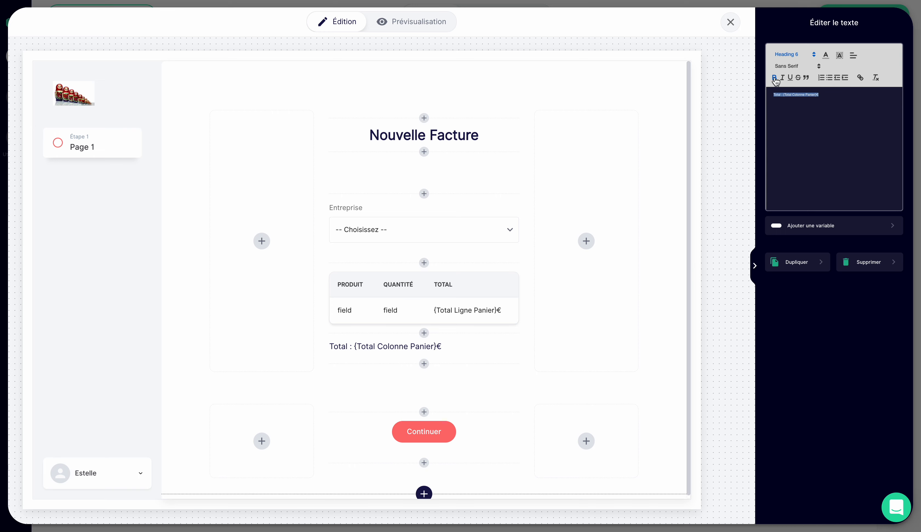
left_click(853, 56)
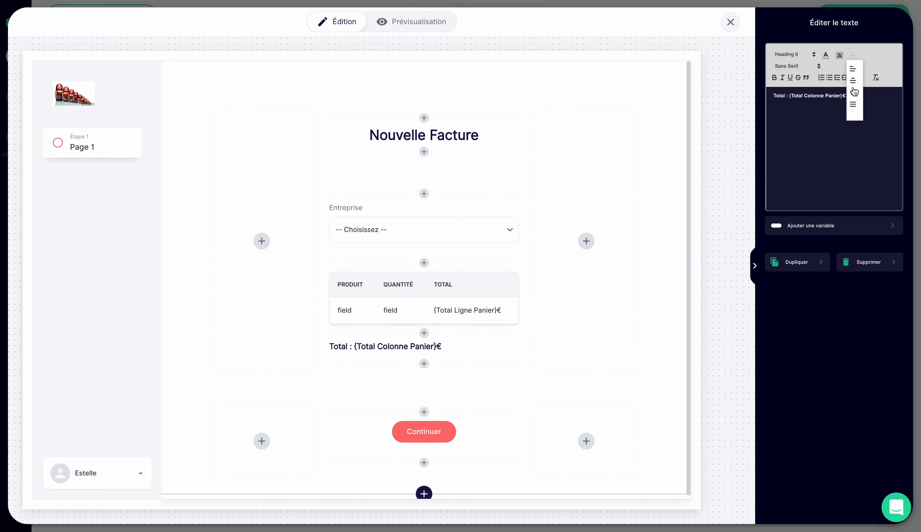
left_click(854, 93)
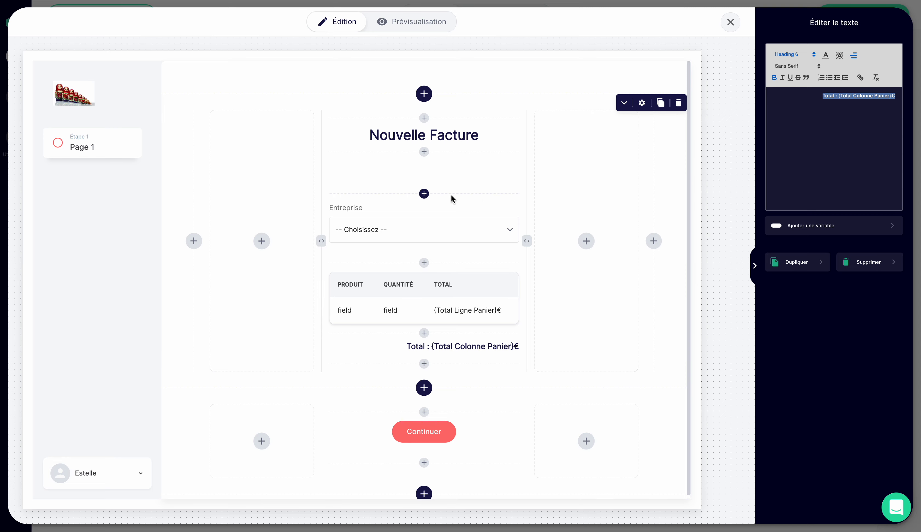
- Insert the existing Type de facture field above Entreprise and set its display style to Boutons
left_click(419, 192)
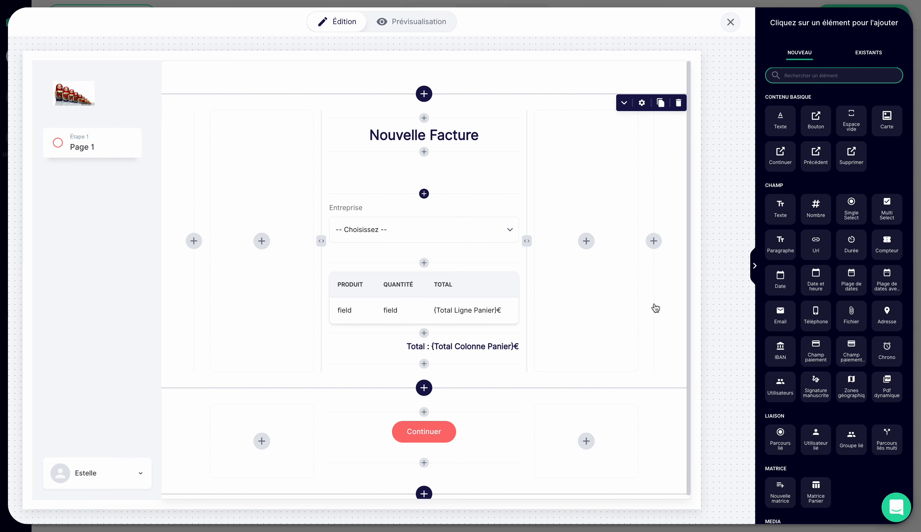
left_click(868, 52)
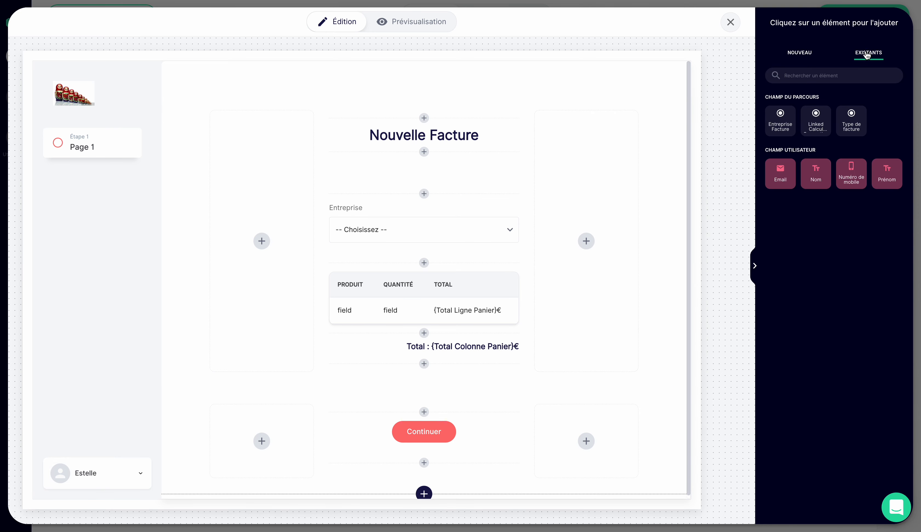
left_click(854, 117)
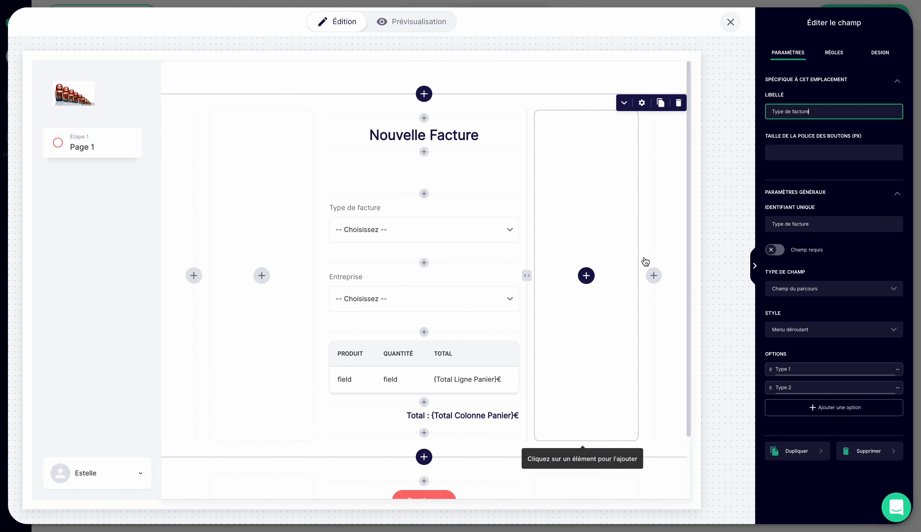
left_click(798, 331)
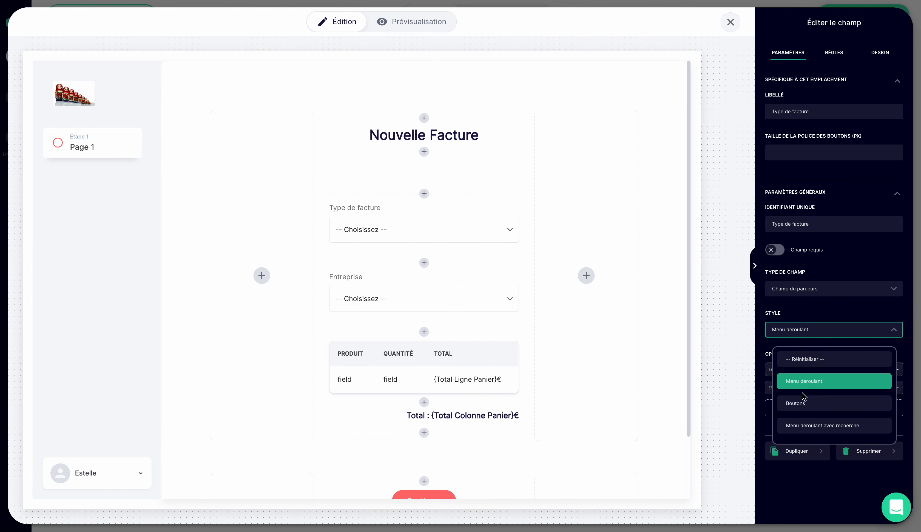
left_click(802, 404)
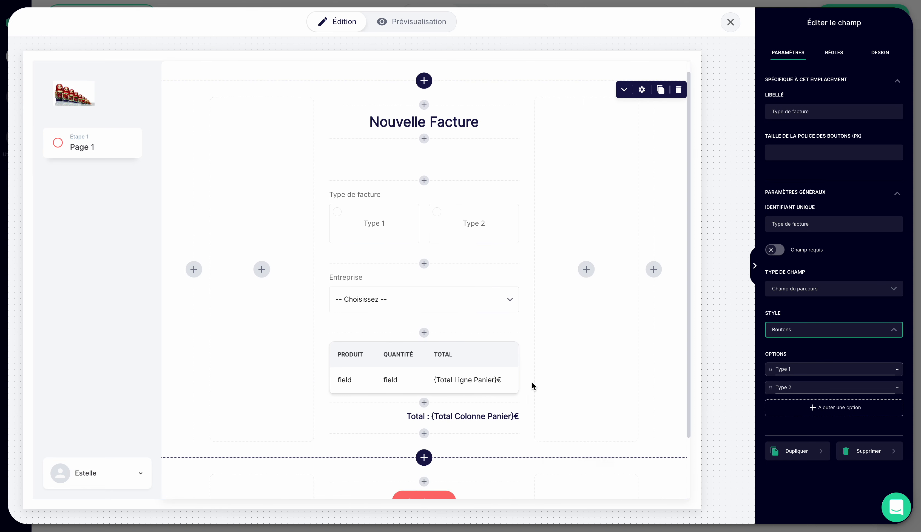
scroll(532, 384, "down", 2)
scroll(532, 382, "up", 3)
scroll(531, 382, "down", 3)
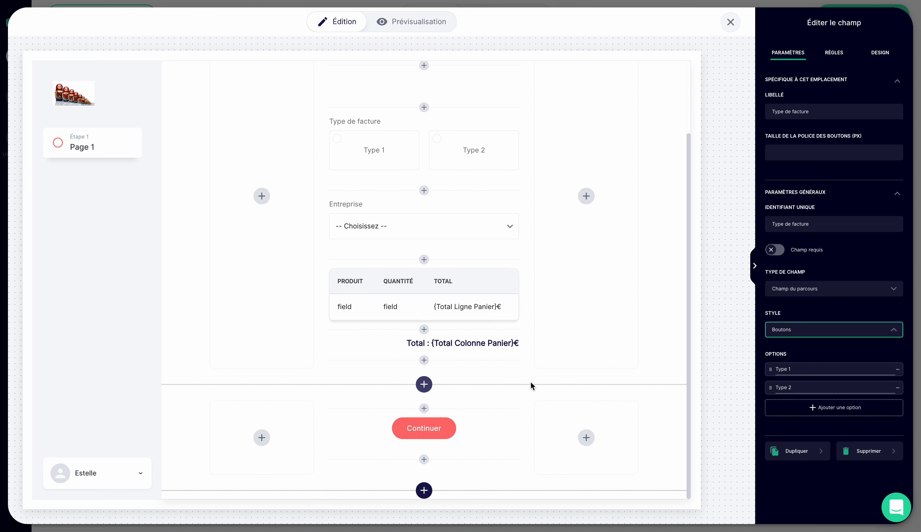
scroll(531, 381, "up", 3)
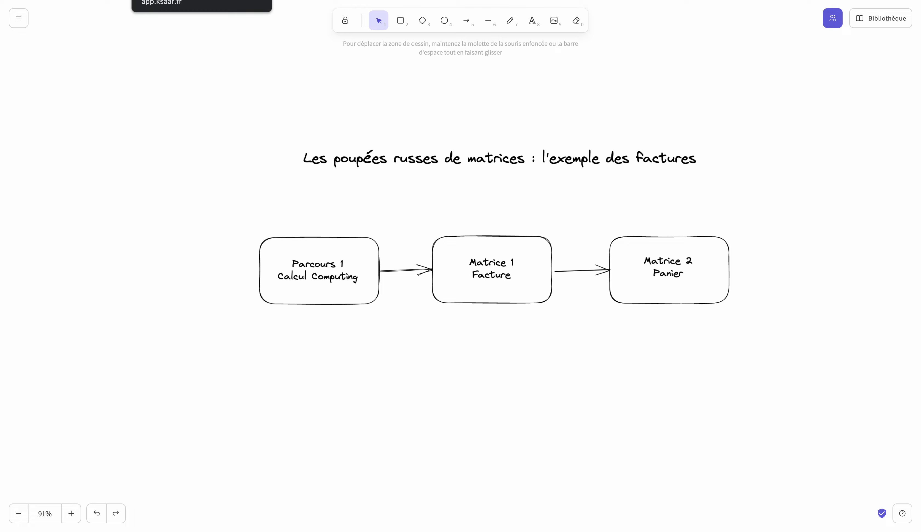
- Switch back to Ksaar from the diagram and close the Matrice Facture editor
left_click(172, 0)
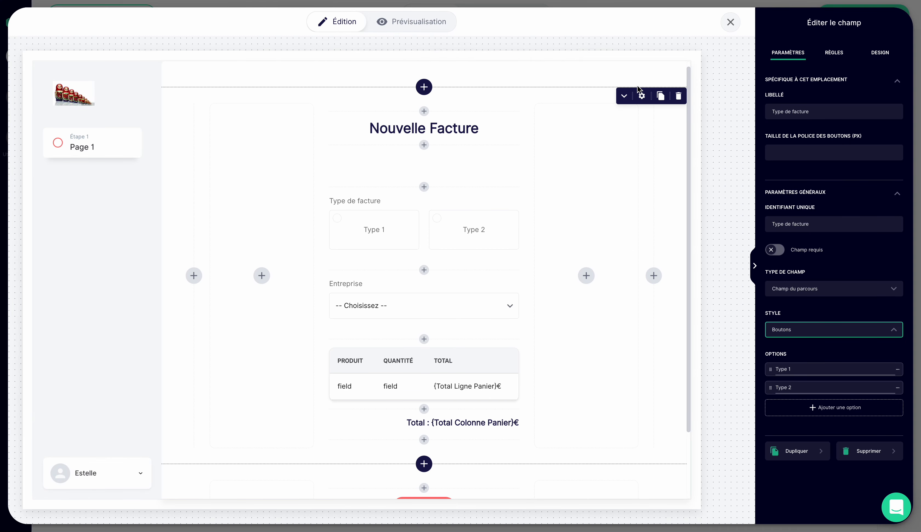
left_click(732, 21)
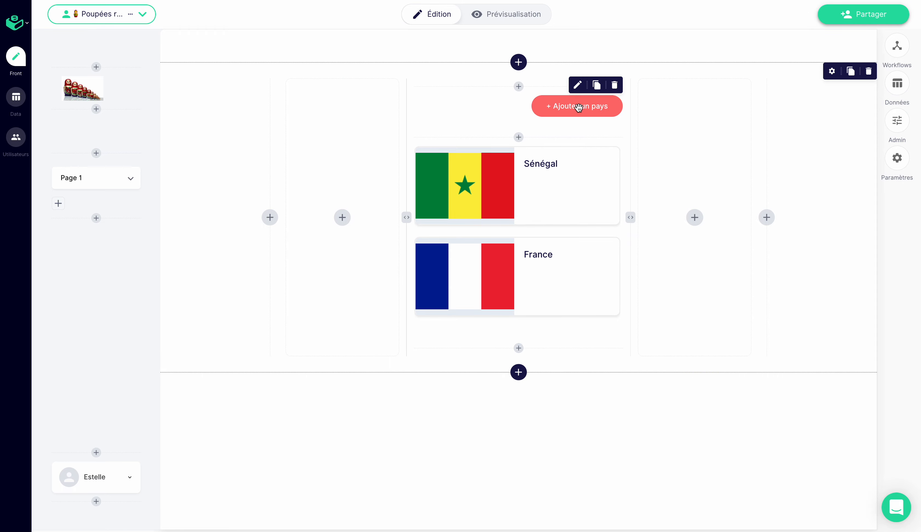
left_click(519, 86)
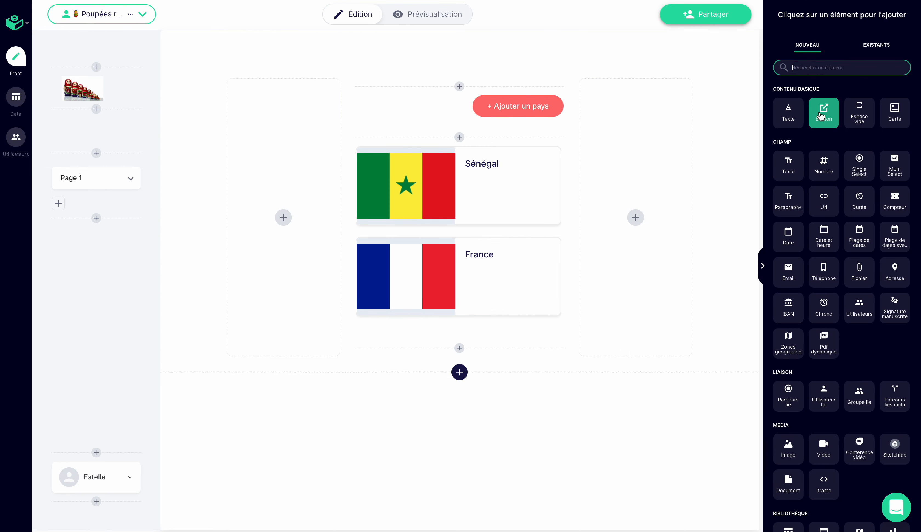
left_click(760, 271)
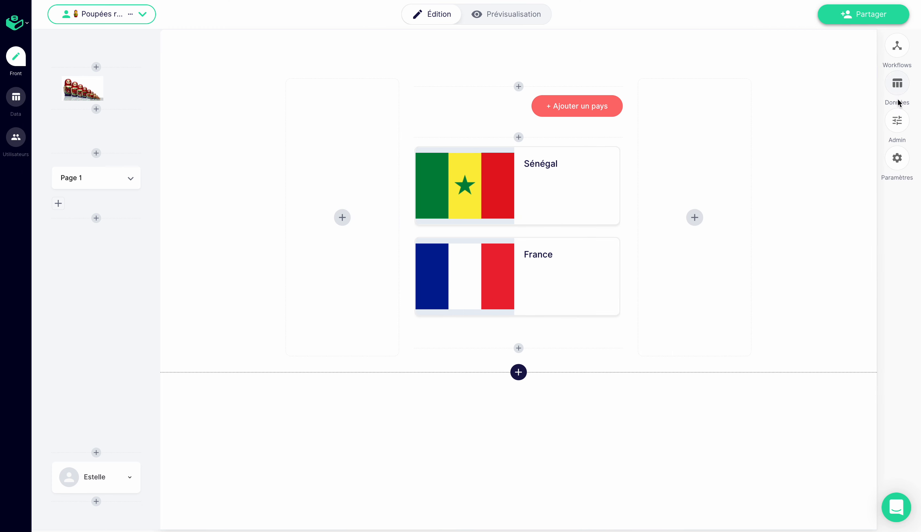
- Create a new list in the application's data displays and name it "Bouton"
left_click(891, 89)
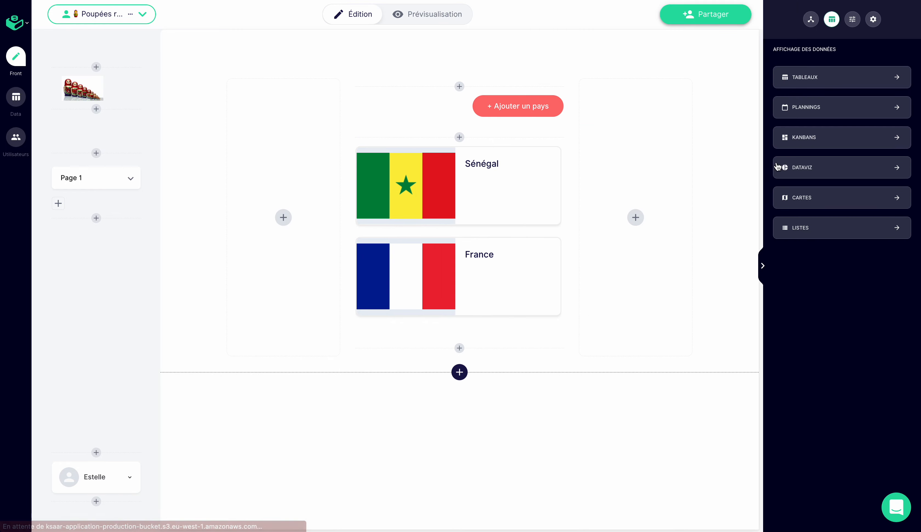
left_click(805, 233)
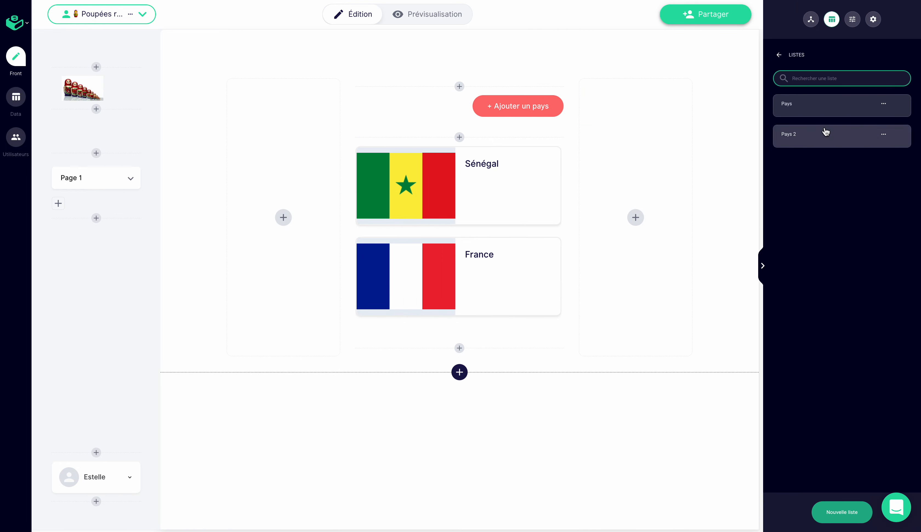
left_click(843, 516)
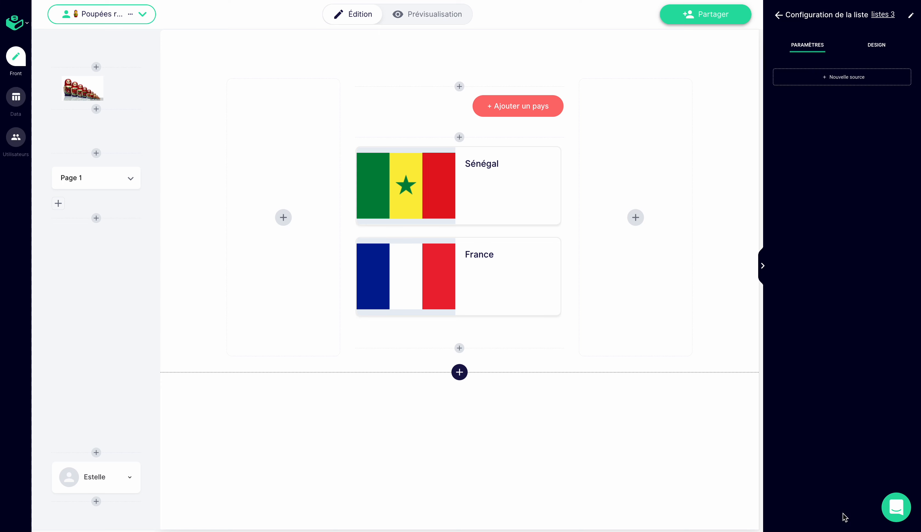
triple_click(897, 14)
type("Bouton")
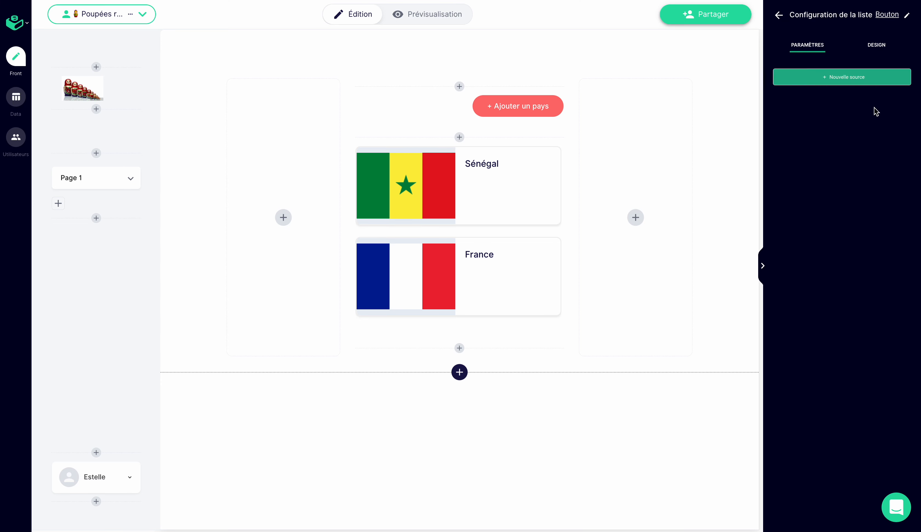
- Add a source to the list based on Calcul Computing, retrieving data from Tous les parcours
left_click(860, 80)
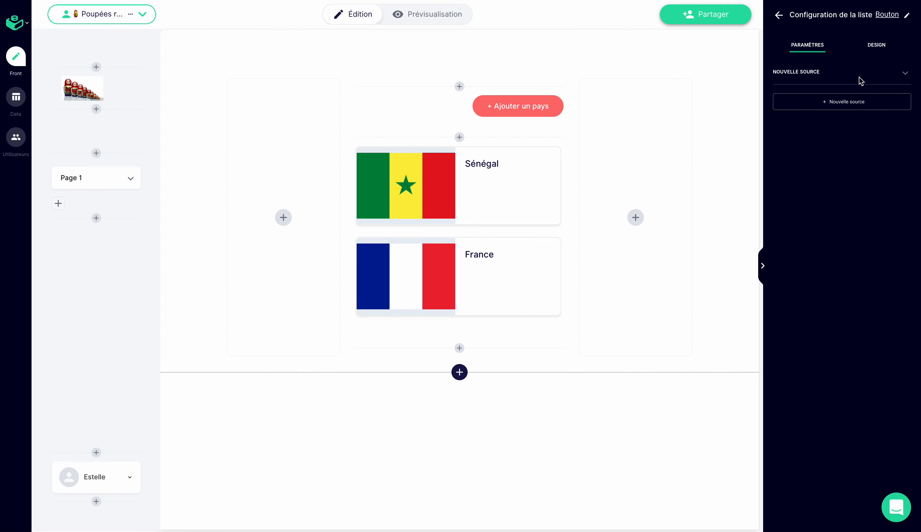
left_click(904, 76)
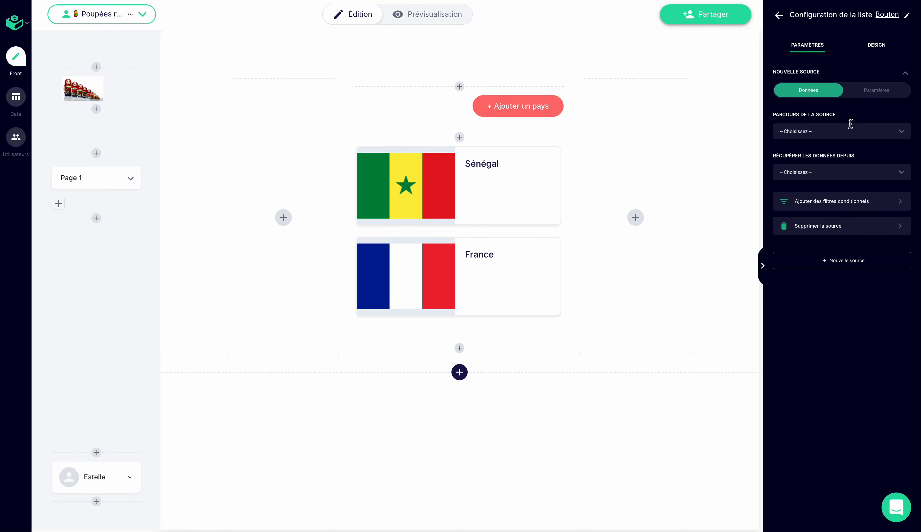
left_click(851, 134)
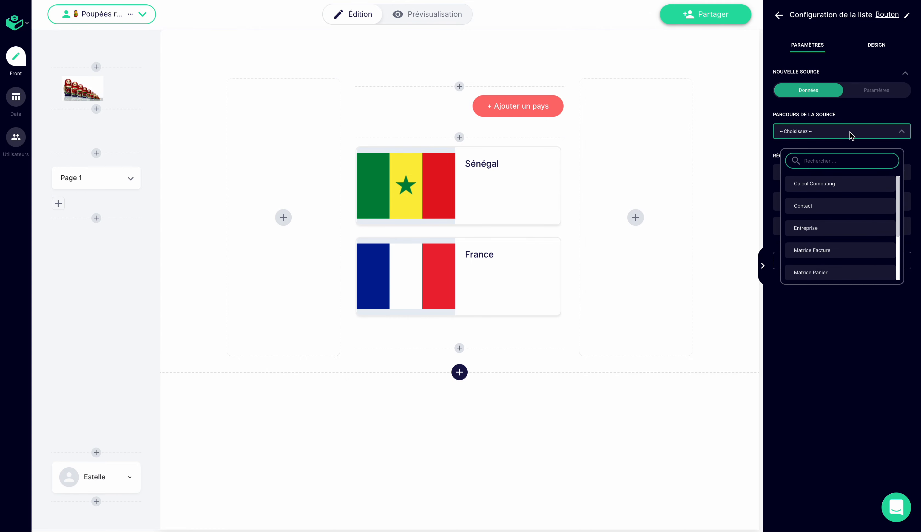
left_click(823, 183)
left_click(825, 175)
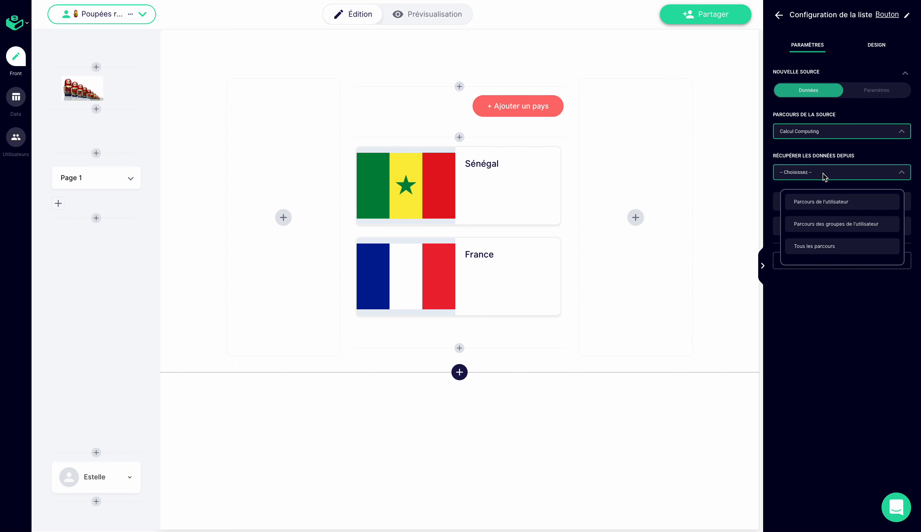
left_click(821, 246)
- Name the source "Bouton" and make it redirect to Un parcours, choosing Matrice Facture
left_click(870, 97)
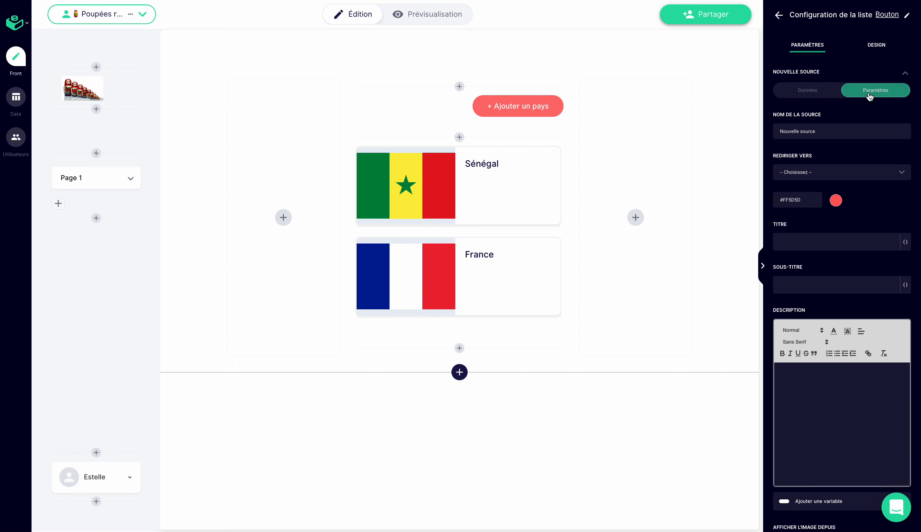
left_click(829, 132)
type("Bouton")
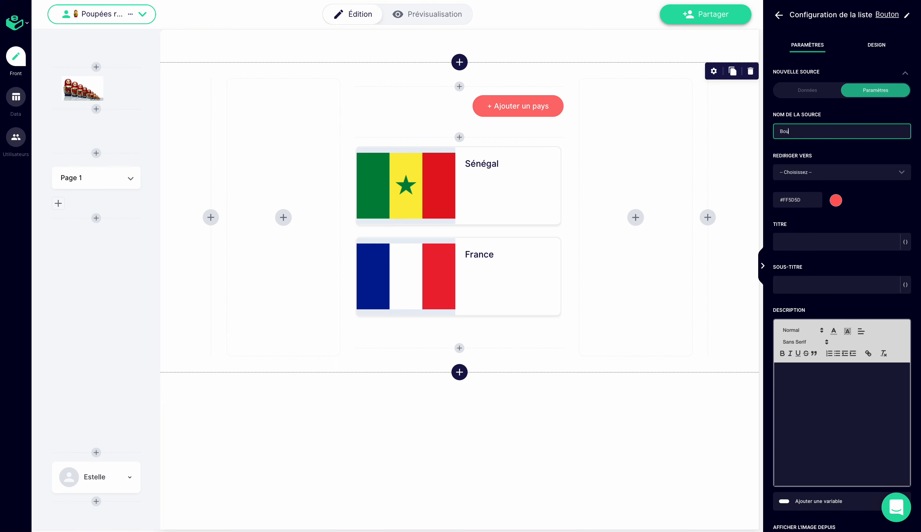
left_click(785, 174)
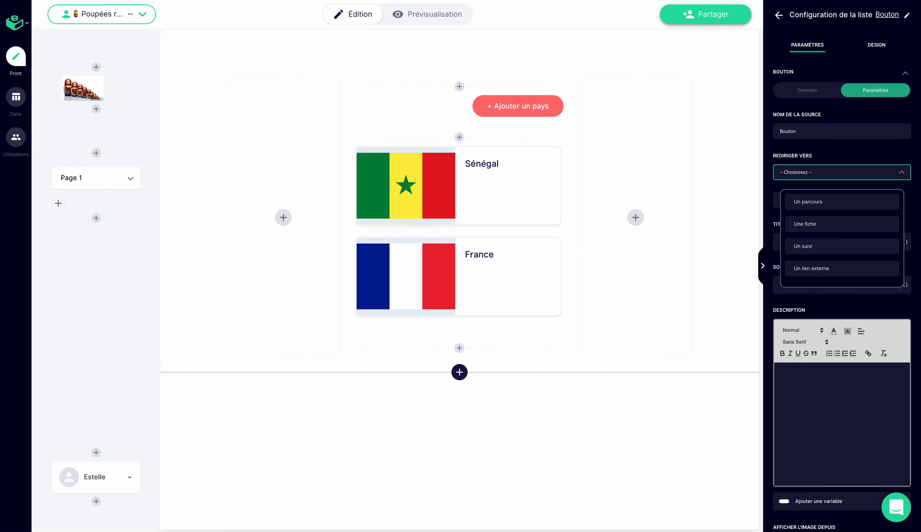
left_click(798, 204)
left_click(803, 216)
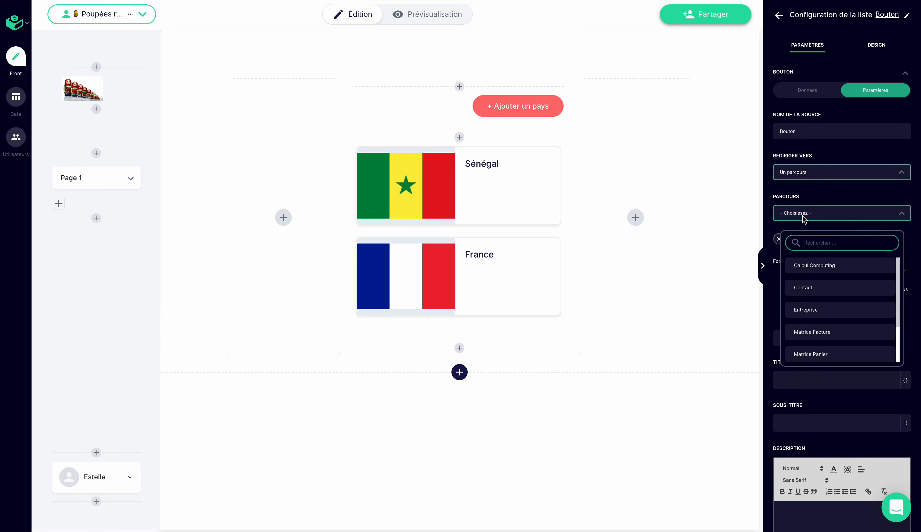
type("fac")
left_click(804, 266)
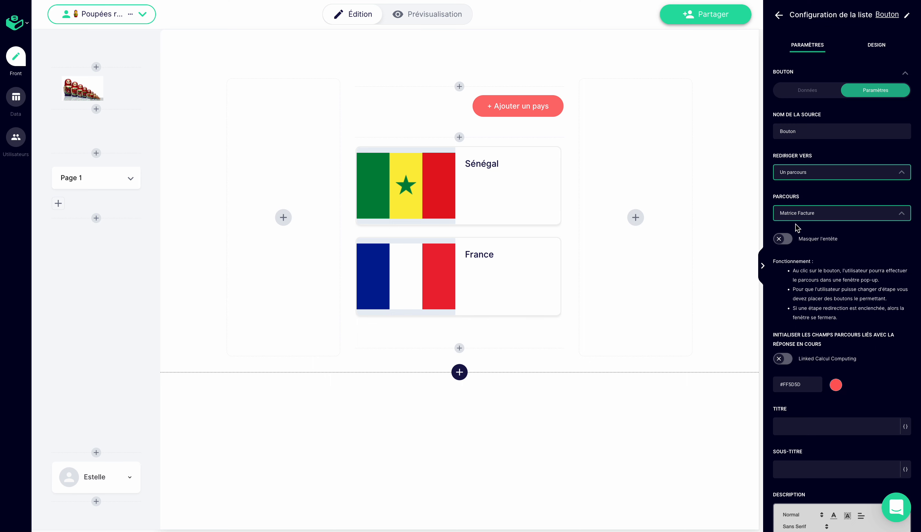
- Enable initialising the Linked Calcul Computing field with the current response for this source
left_click_drag(773, 333, 823, 345)
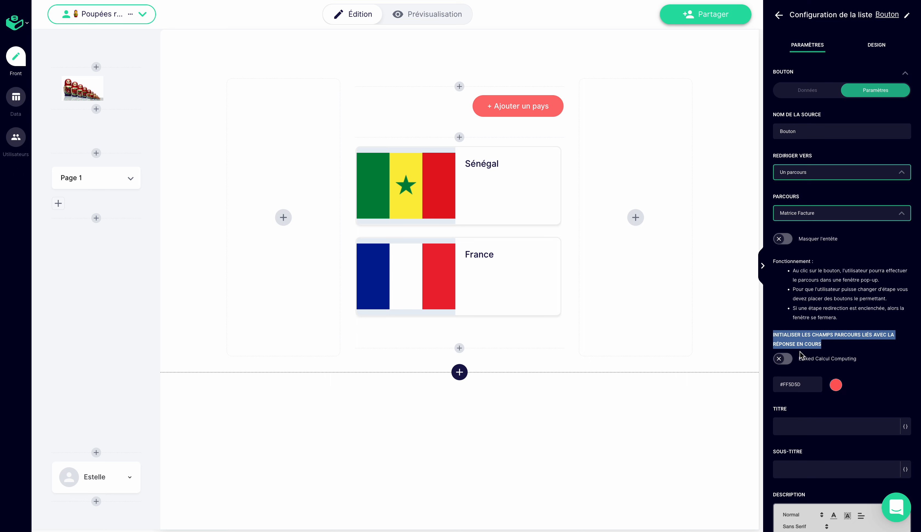
left_click(782, 360)
left_click(806, 369)
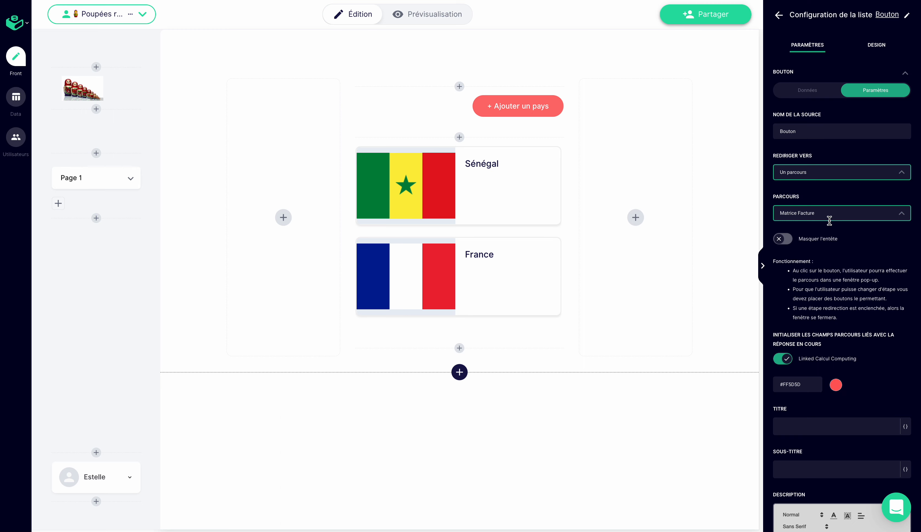
- Set the source's title to "Créer une nouvelle facture"
scroll(822, 376, "down", 1)
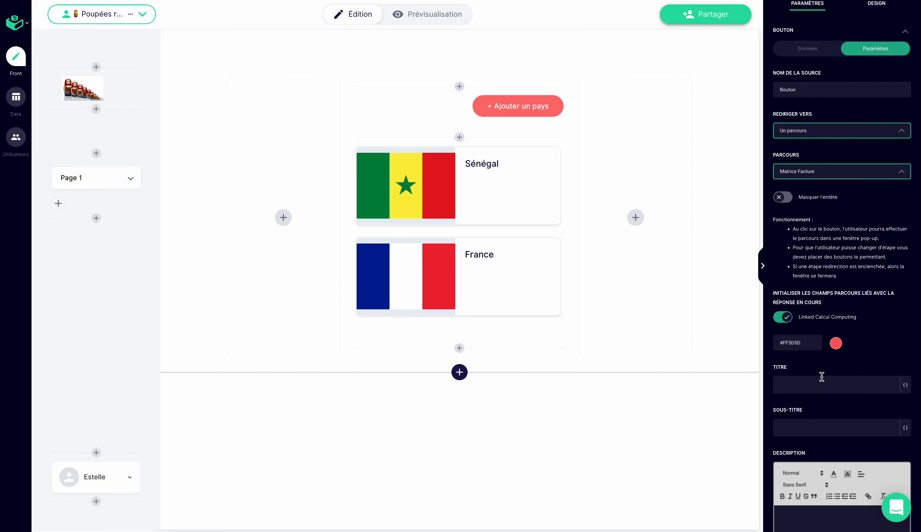
left_click(818, 387)
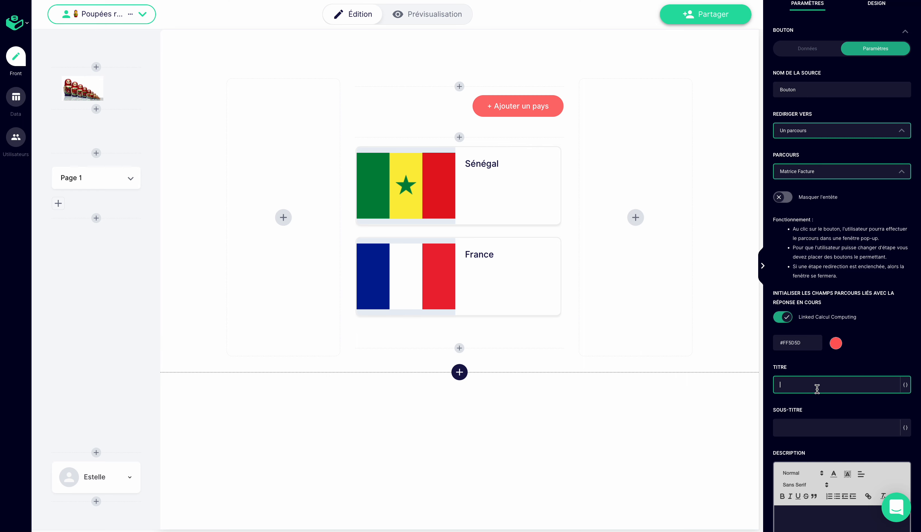
type("Nou")
type("Créer u")
type("ne nouvelle facture")
scroll(855, 448, "down", 2)
left_click(819, 375)
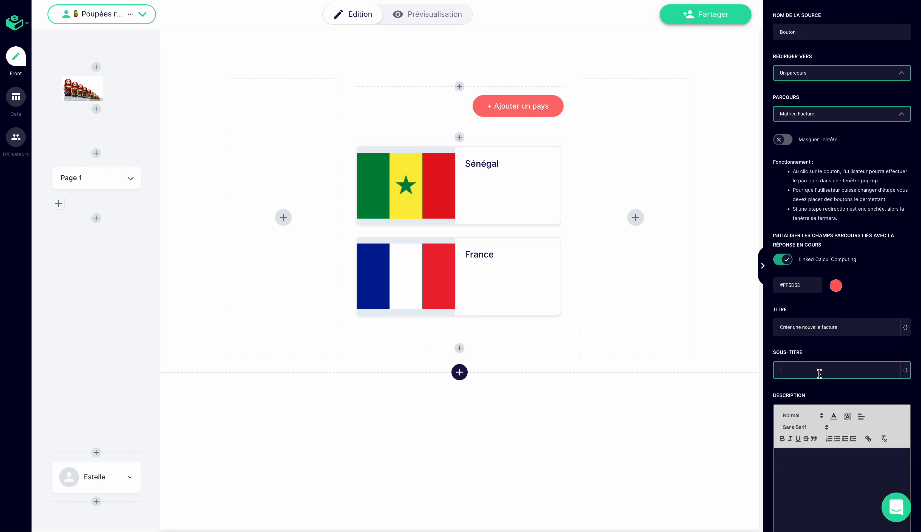
left_click(903, 371)
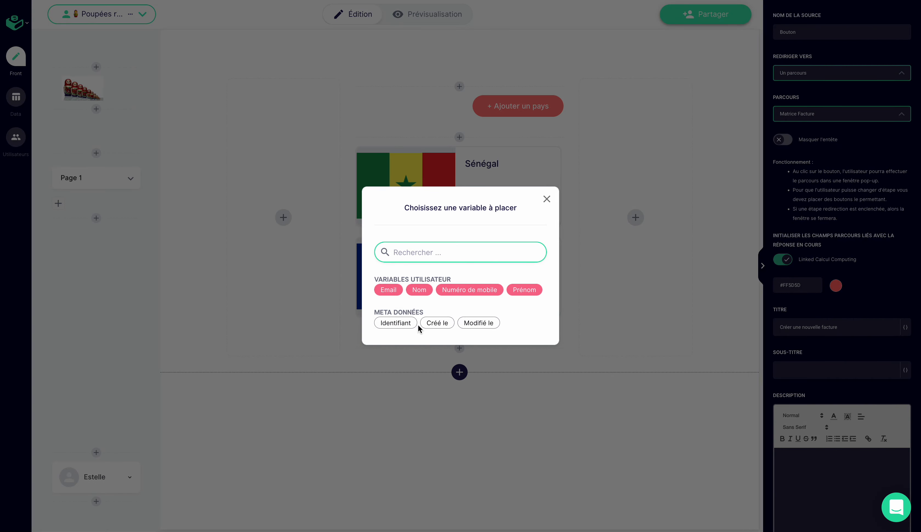
left_click(547, 199)
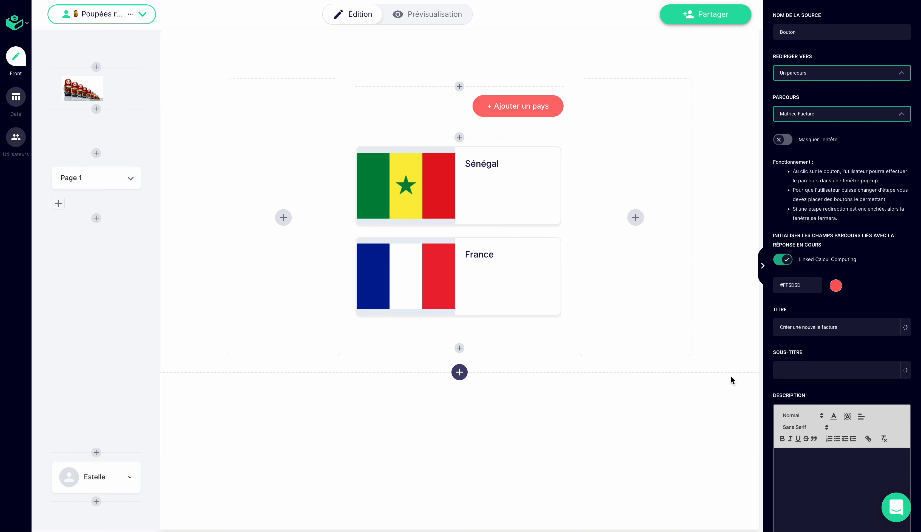
- Examine the variables available for the source's description and review the rest of the Bouton source settings
scroll(817, 446, "down", 2)
left_click(814, 509)
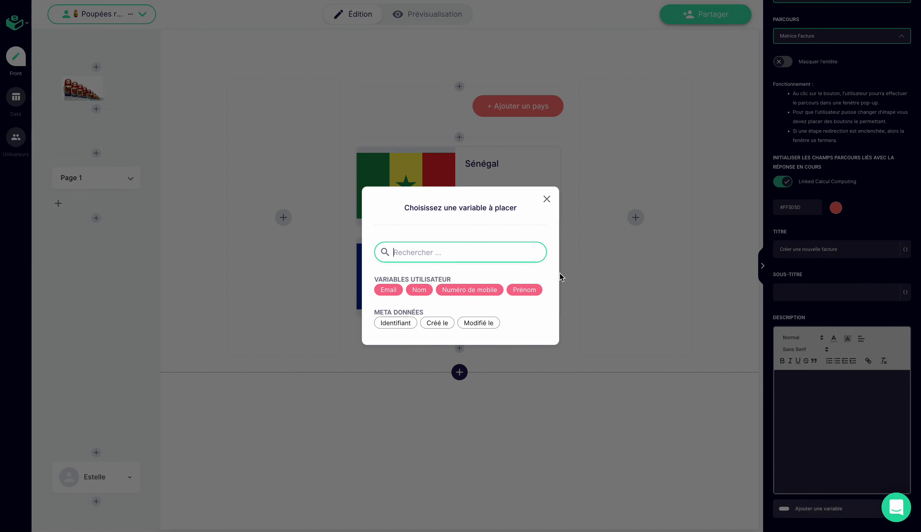
left_click(546, 198)
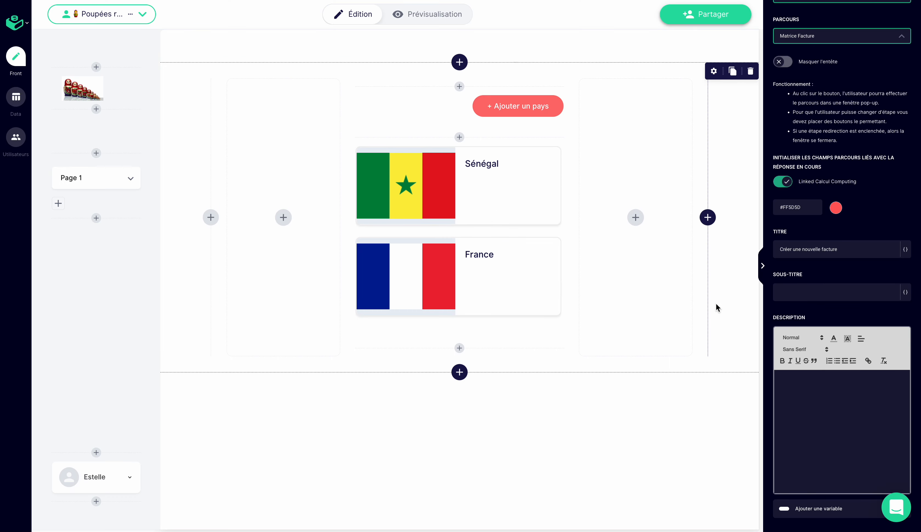
scroll(787, 345, "down", 3)
scroll(787, 347, "up", 8)
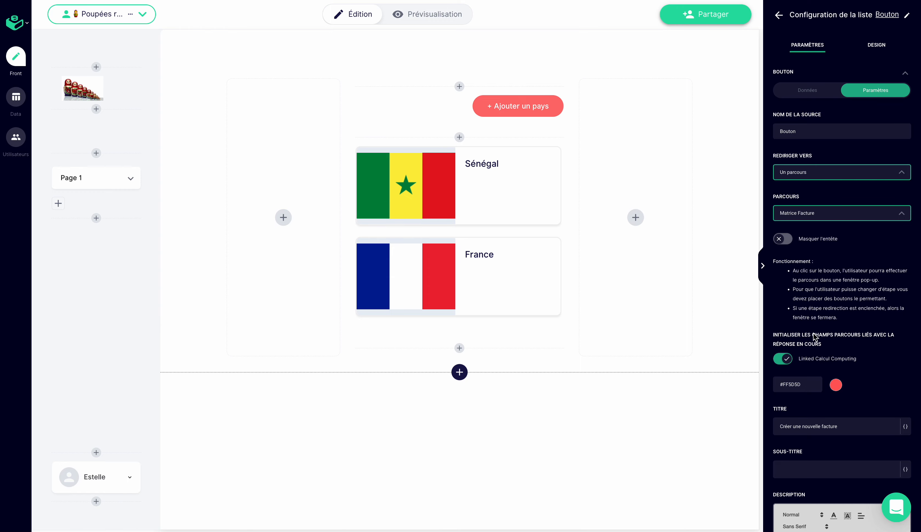
scroll(813, 332, "down", 3)
scroll(815, 336, "up", 3)
scroll(815, 337, "down", 6)
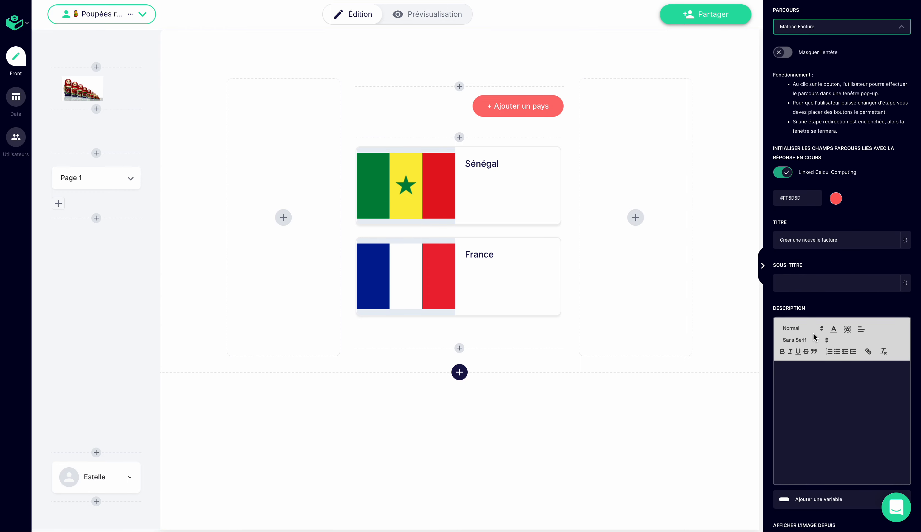
scroll(814, 337, "down", 1)
scroll(814, 334, "up", 7)
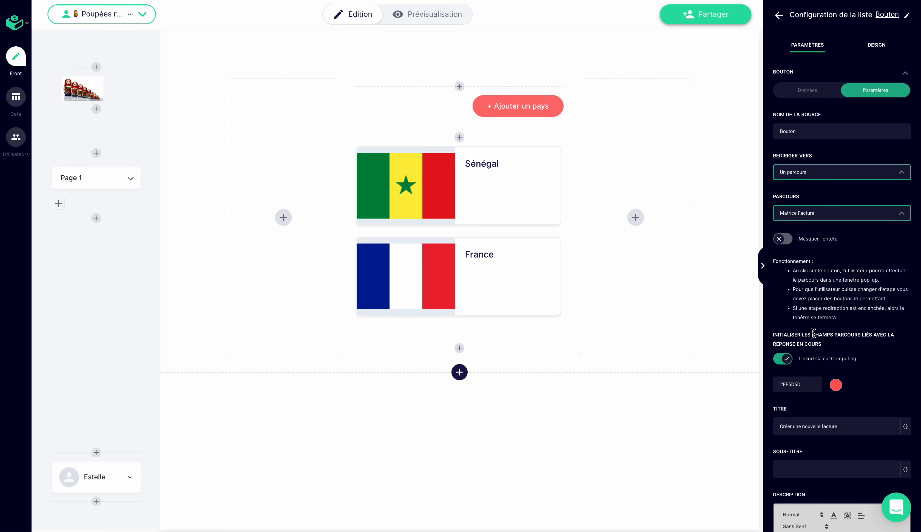
- Place the Bouton list on the page above the "+ Ajouter un pays" button
left_click(779, 15)
left_click_drag(827, 171, 466, 88)
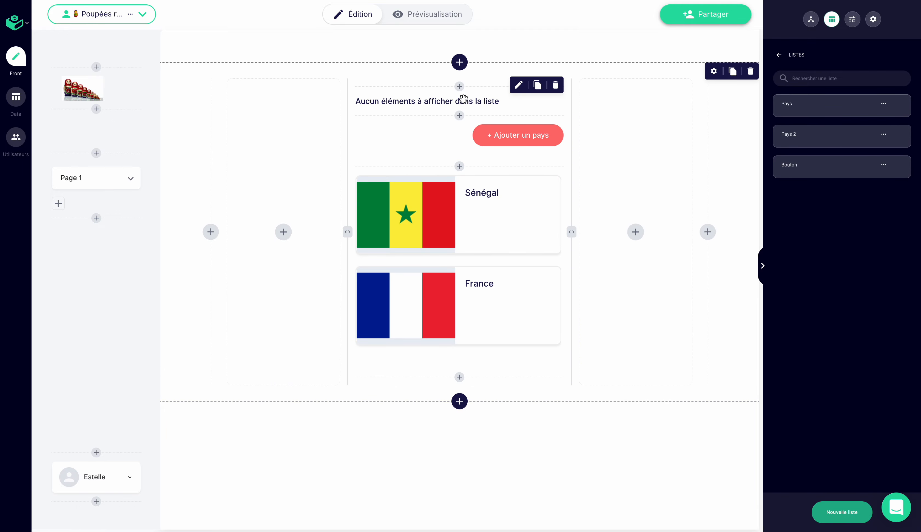
- Set the Bouton list's image dimensions to a width of 2 and a height of 1
left_click(467, 106)
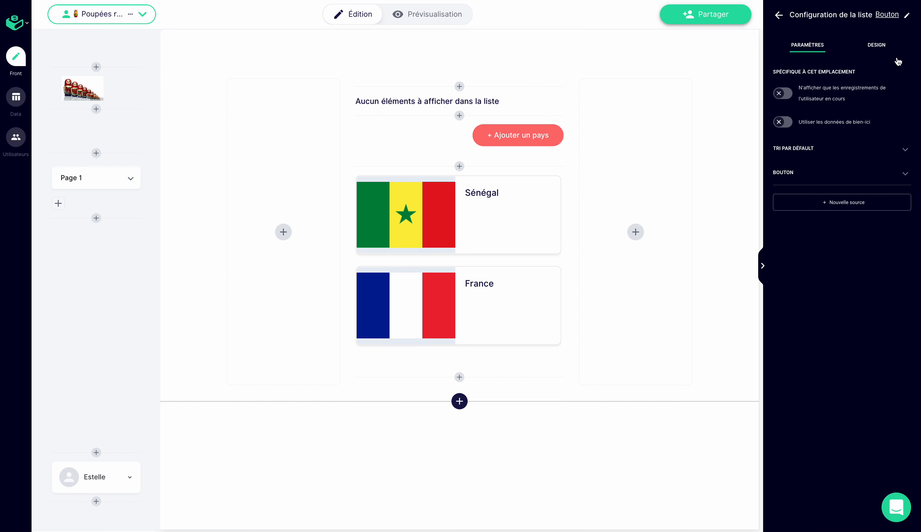
left_click(876, 45)
left_click(842, 68)
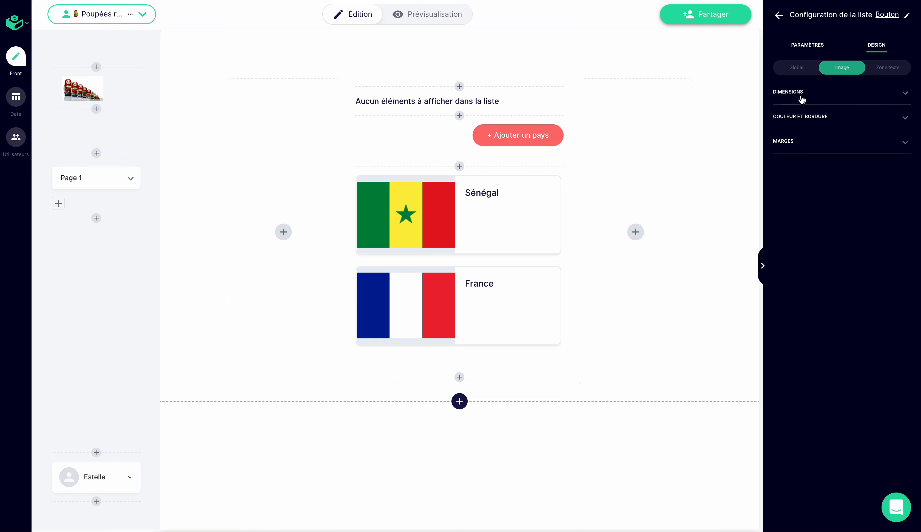
left_click(800, 95)
left_click(799, 123)
key("BackSpace")
key("BackSpace")
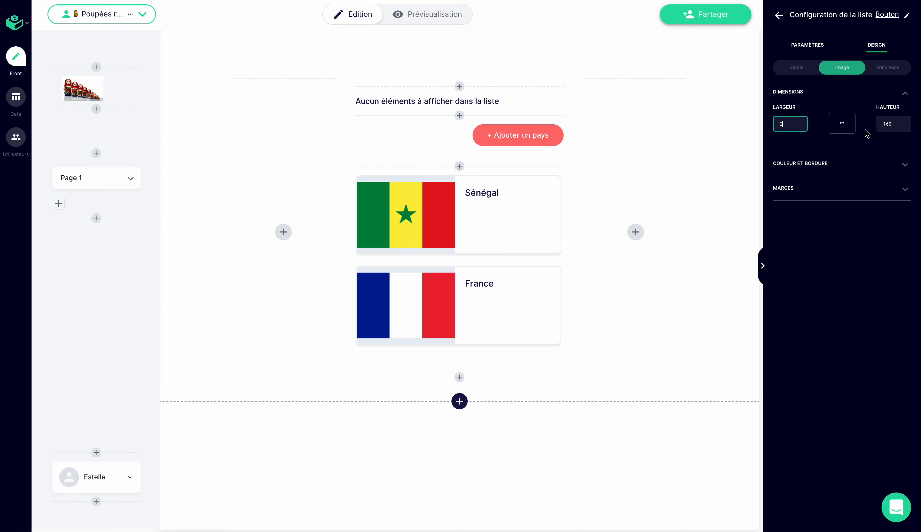
left_click(888, 124)
key("BackSpace")
key("BackSpace")
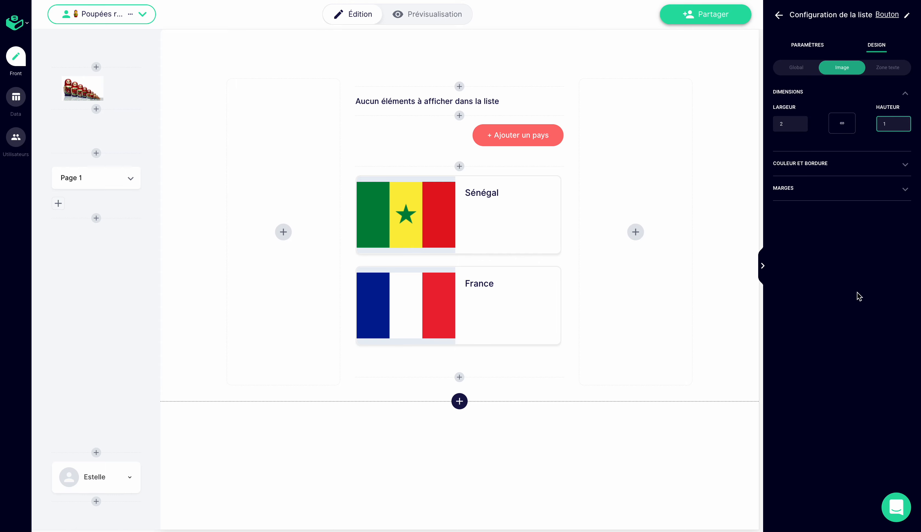
left_click(851, 315)
left_click(797, 68)
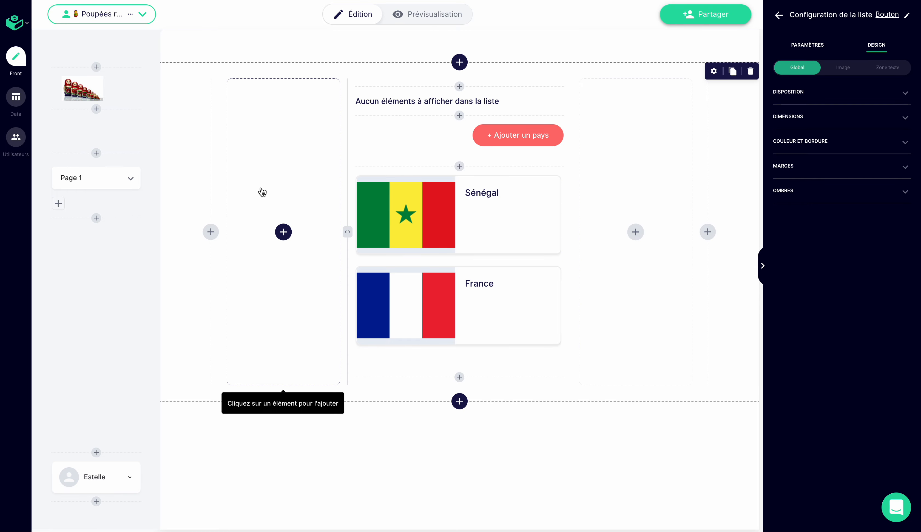
- Add an empty record to the Calcul Computing data table
left_click(16, 97)
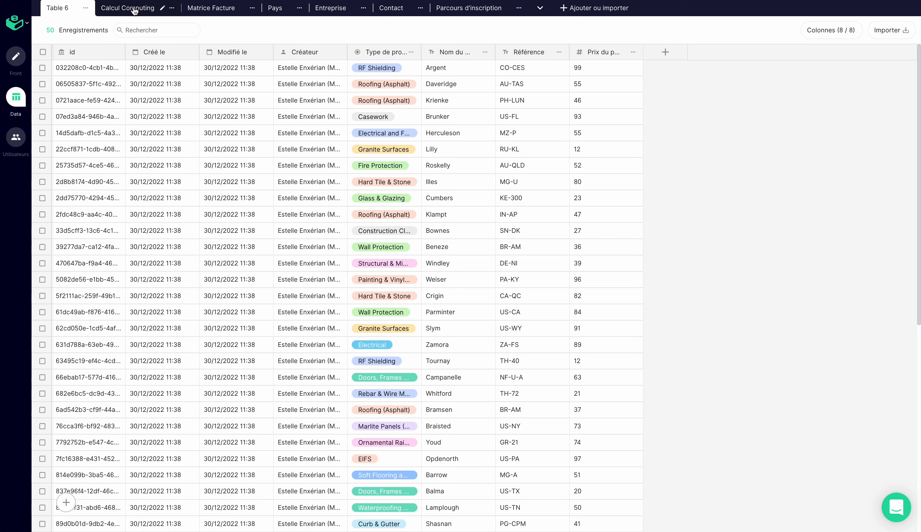
left_click(134, 10)
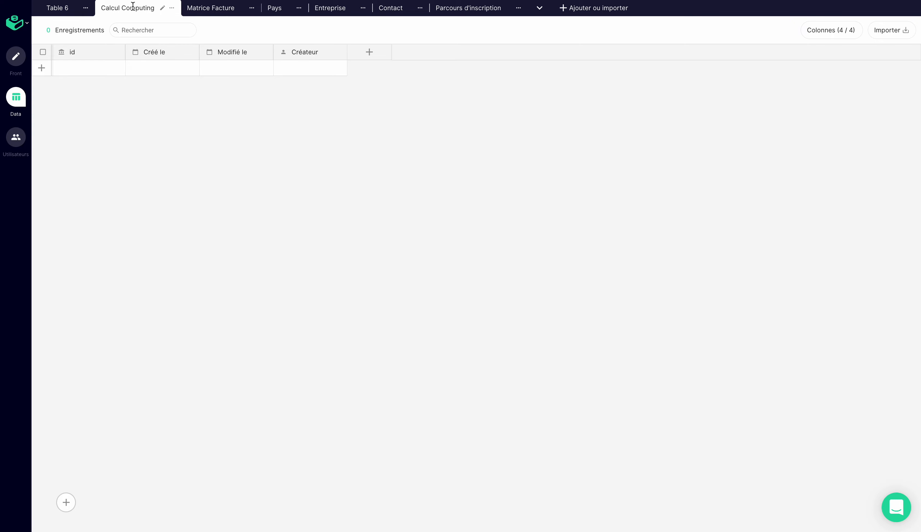
left_click(39, 68)
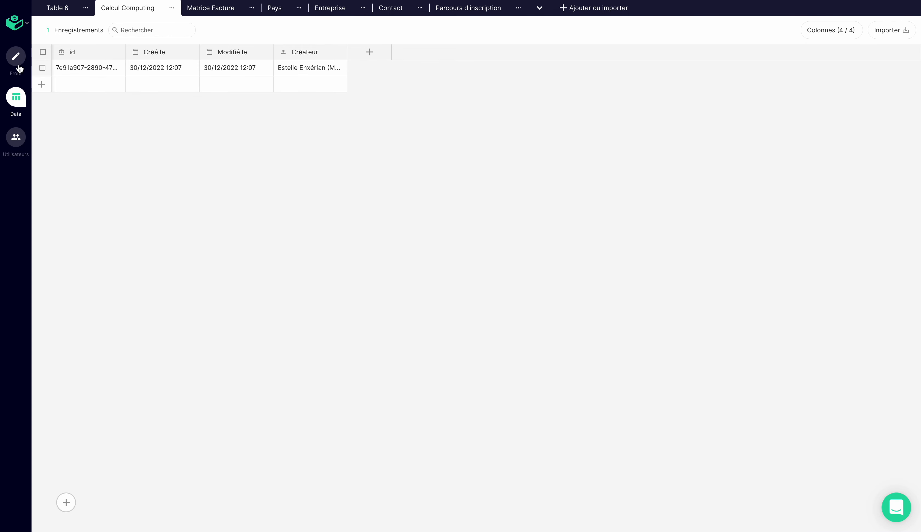
- Open the invoice form from the "Créer une nouvelle facture" card in the live app, choosing Type 1 and the company Ksaar
left_click(16, 65)
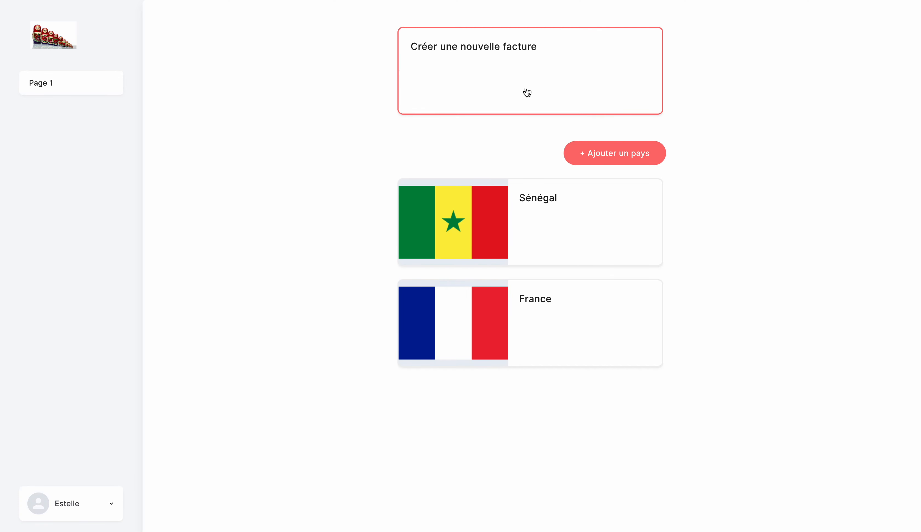
left_click(527, 92)
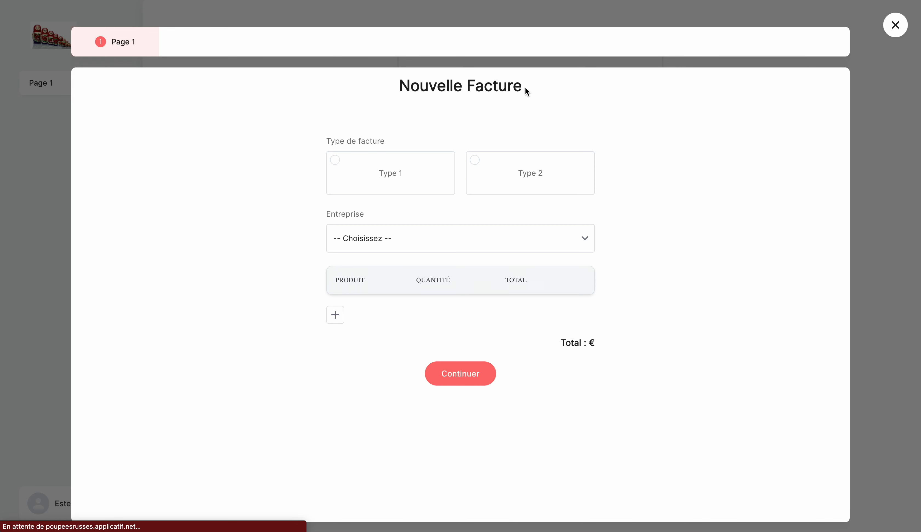
left_click(436, 161)
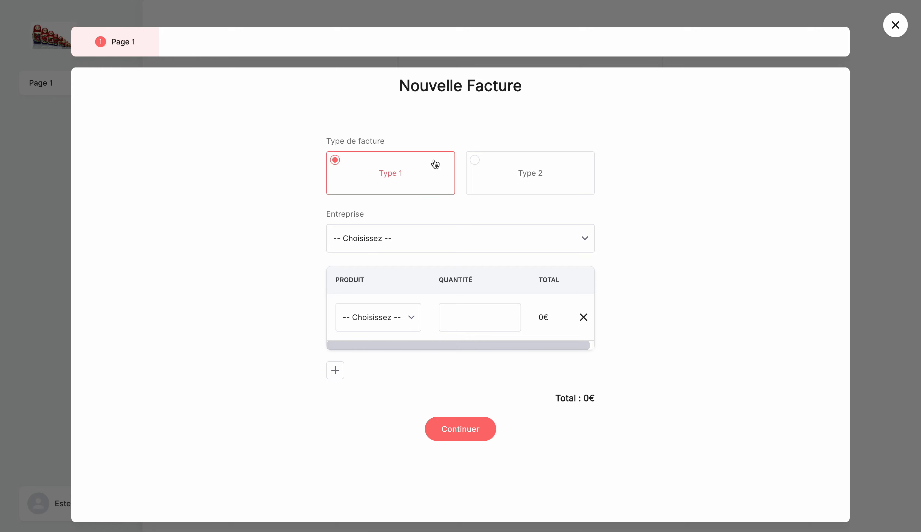
left_click(435, 238)
left_click(409, 318)
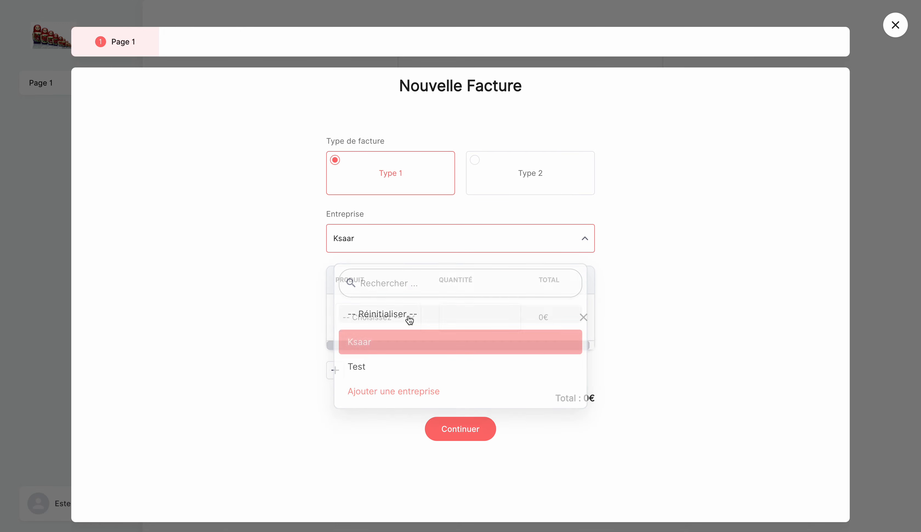
- Fill the first product line with Avrahamof and a quantity of 67
left_click(410, 318)
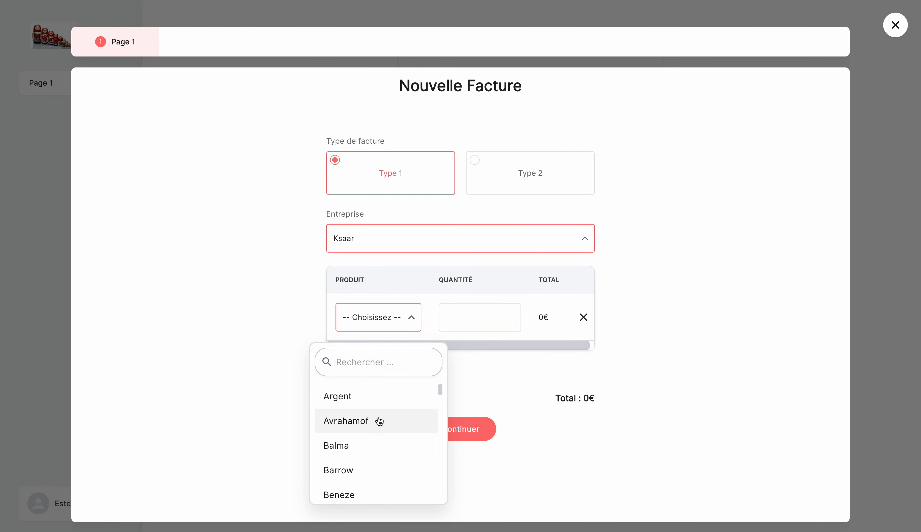
left_click(377, 420)
left_click(483, 314)
type("67")
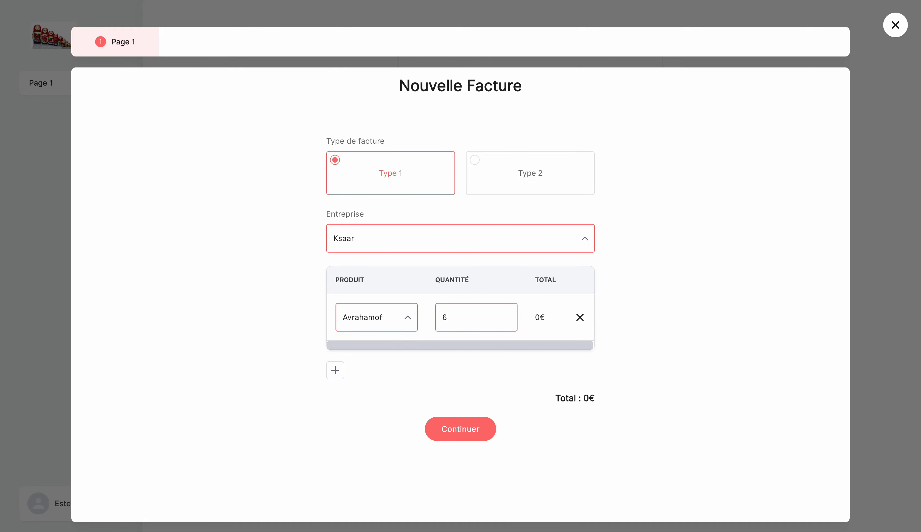
left_click(505, 375)
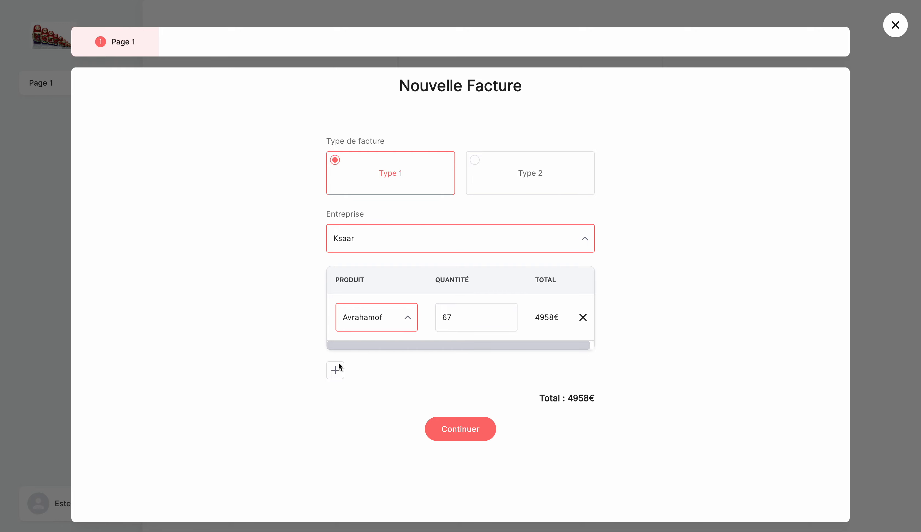
- Add a second product line for Balma with a quantity of 4 and submit the invoice
left_click(336, 369)
left_click(346, 369)
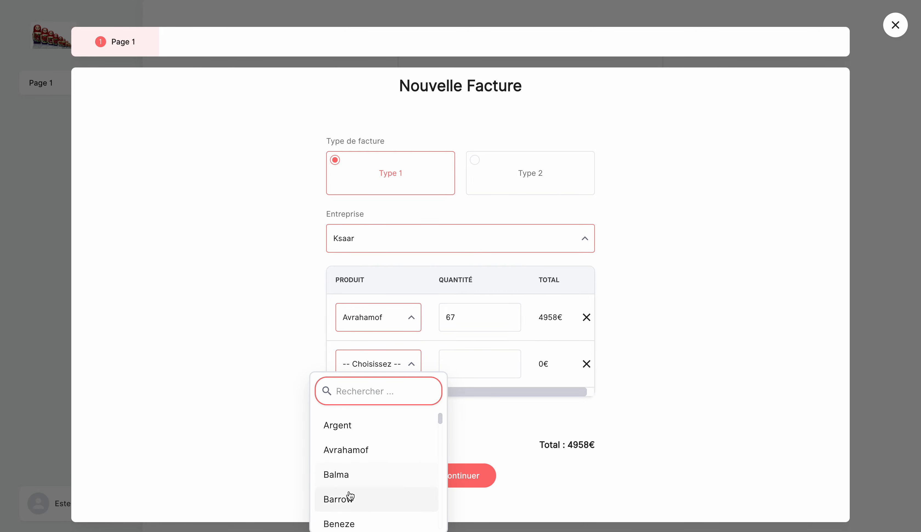
left_click(349, 474)
left_click(483, 366)
type("4")
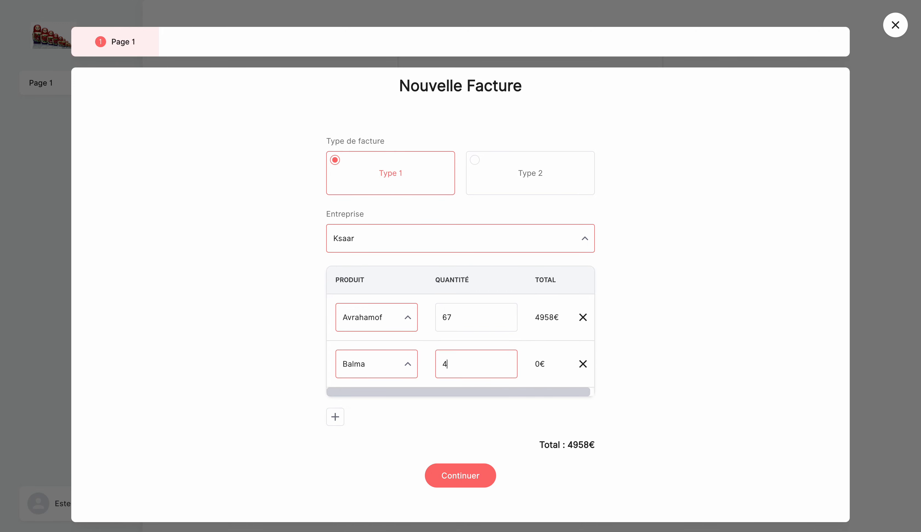
left_click(729, 354)
left_click(471, 475)
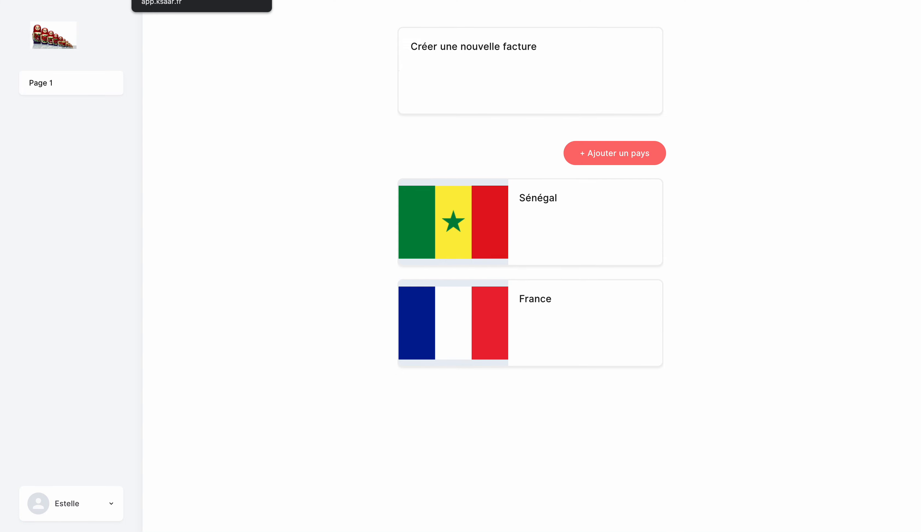
- Return to the app editor and check which variables the Bouton source offers for its description
left_click(175, 0)
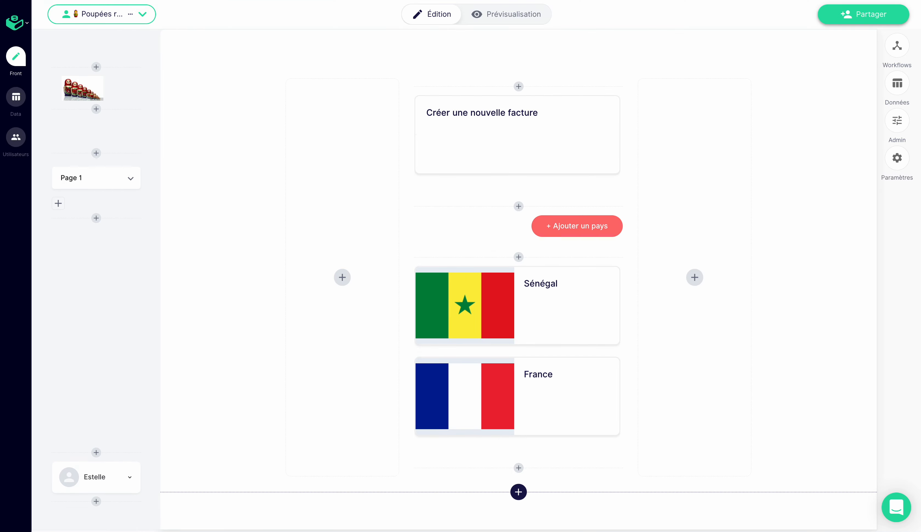
left_click(504, 121)
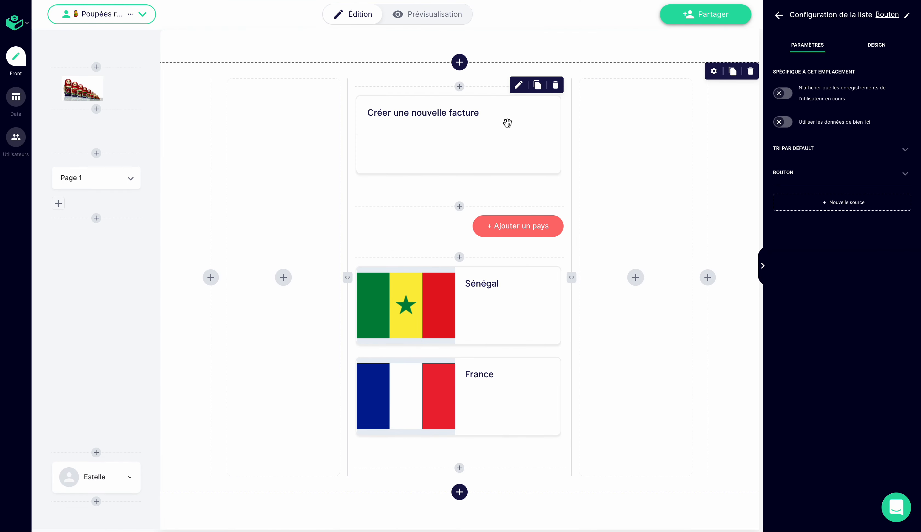
left_click(796, 177)
left_click(880, 193)
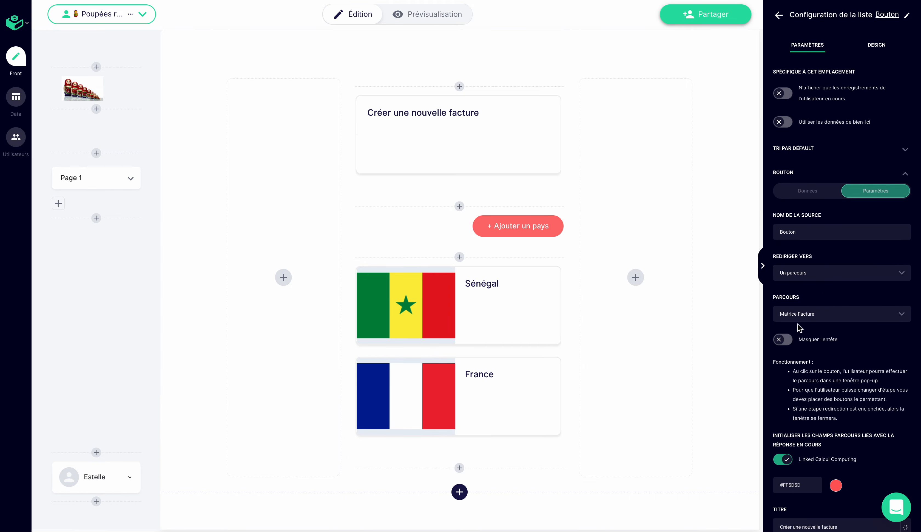
scroll(795, 331, "down", 3)
scroll(795, 332, "down", 5)
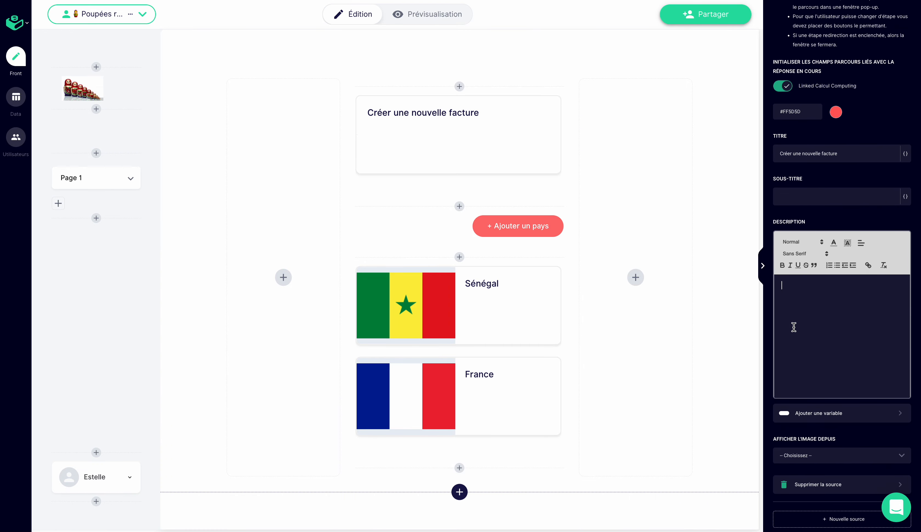
left_click(798, 421)
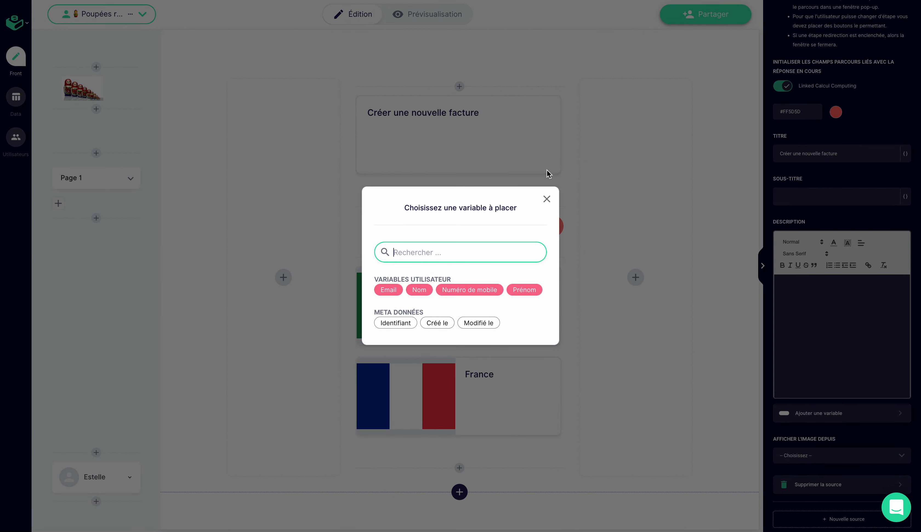
left_click(547, 199)
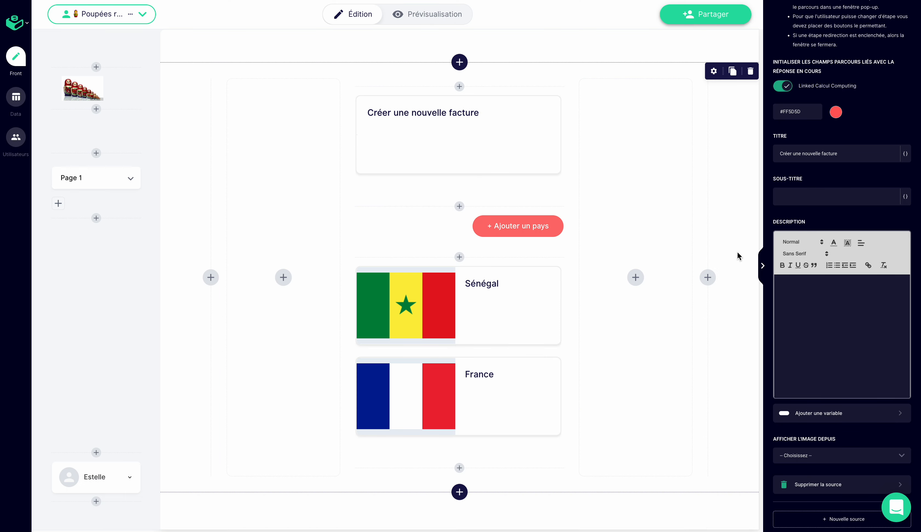
left_click(761, 270)
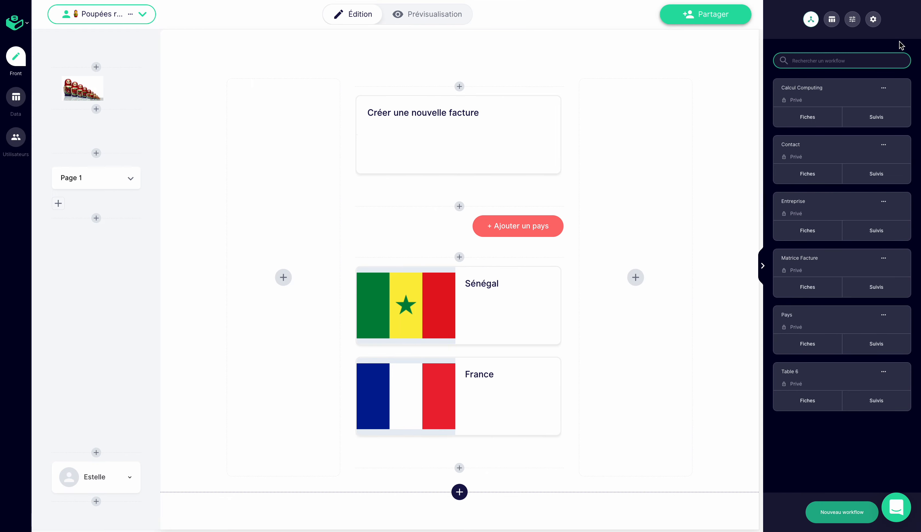
- Add a row calculation named "Calcul Ligne Facture" to the matrix in the Calcul Computing workflow
left_click(841, 101)
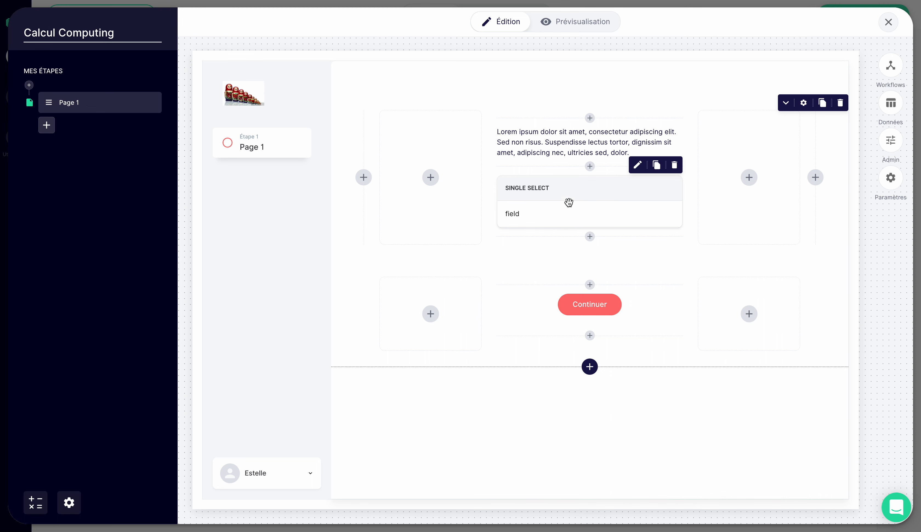
left_click(624, 192)
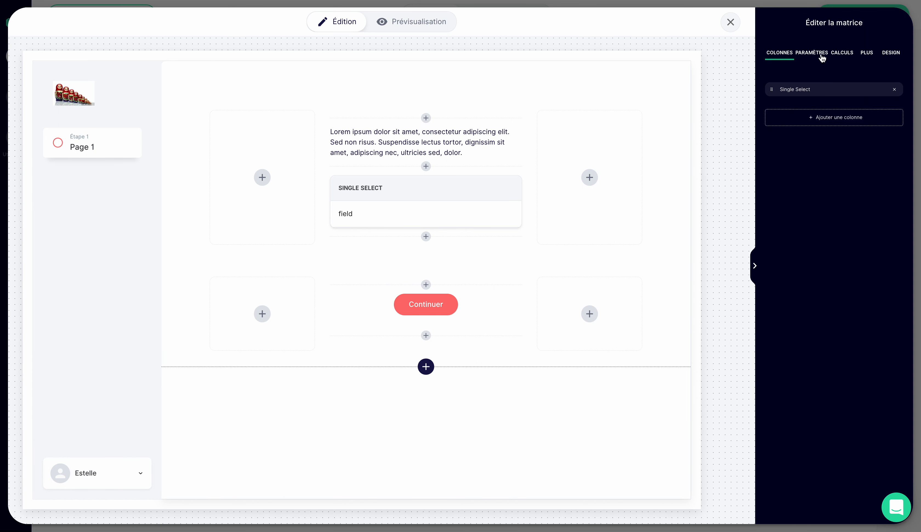
left_click(848, 56)
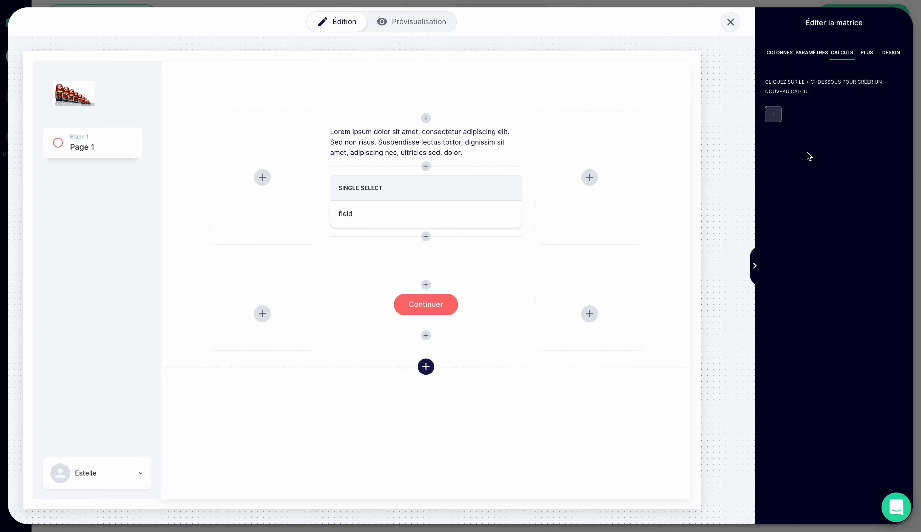
left_click(774, 116)
left_click(793, 144)
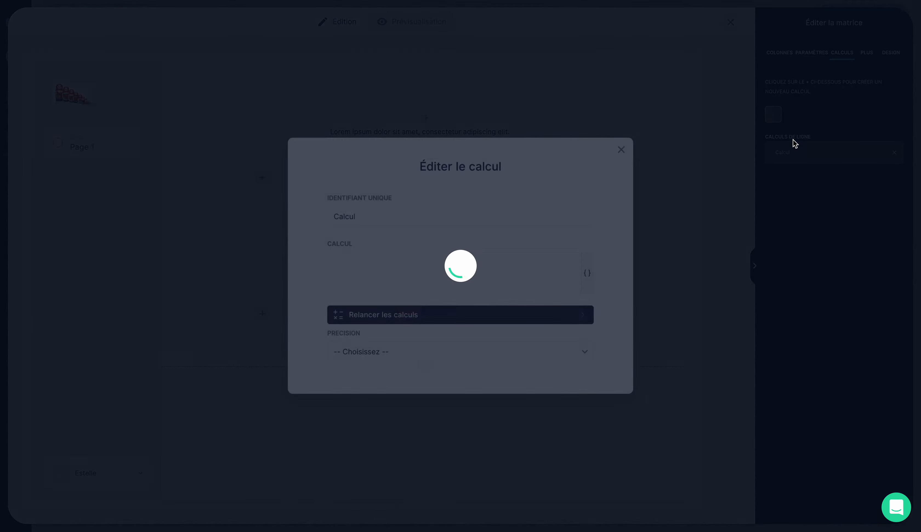
left_click(506, 216)
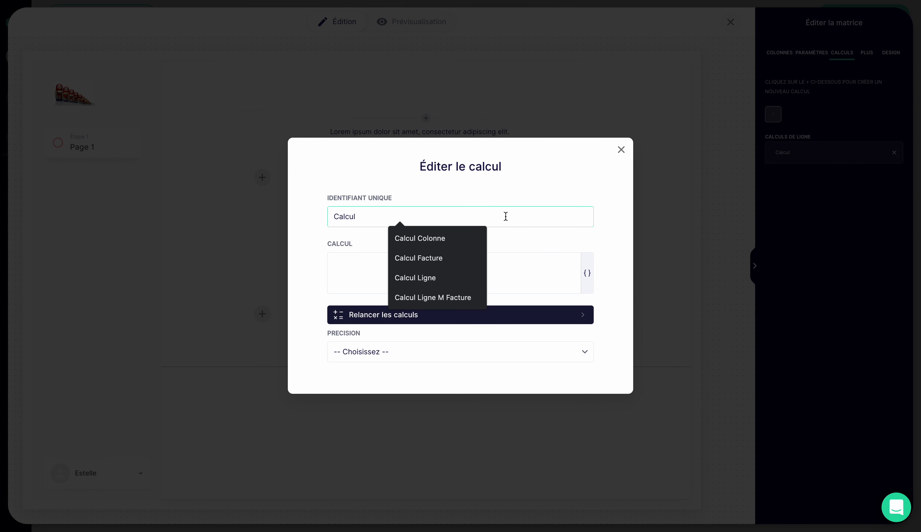
type("Ligne Facture")
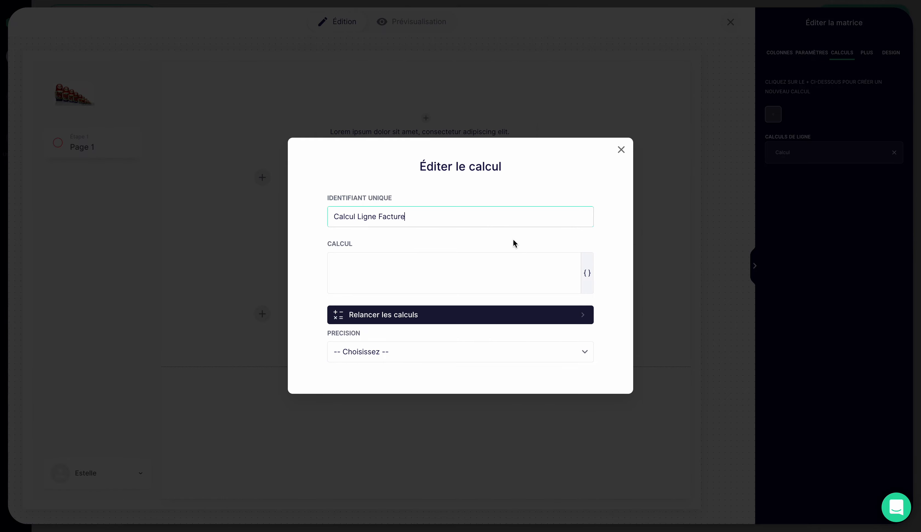
- Set the row calculation's formula to {Total Colonne Panier} with a precision of 1.00
left_click(524, 265)
left_click(586, 274)
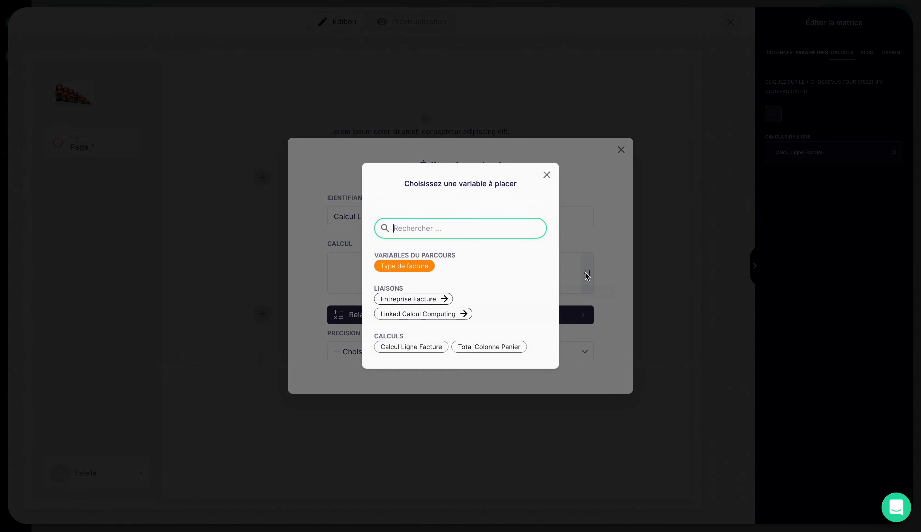
left_click(478, 352)
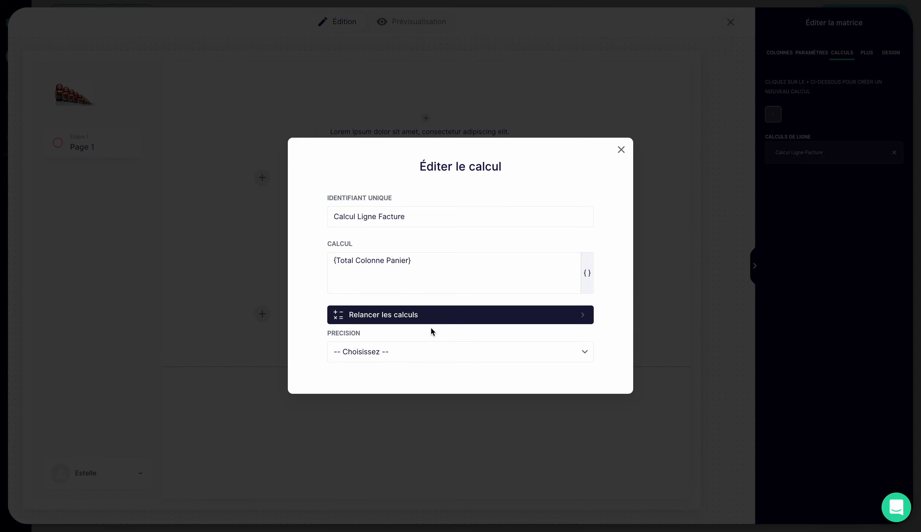
left_click(427, 350)
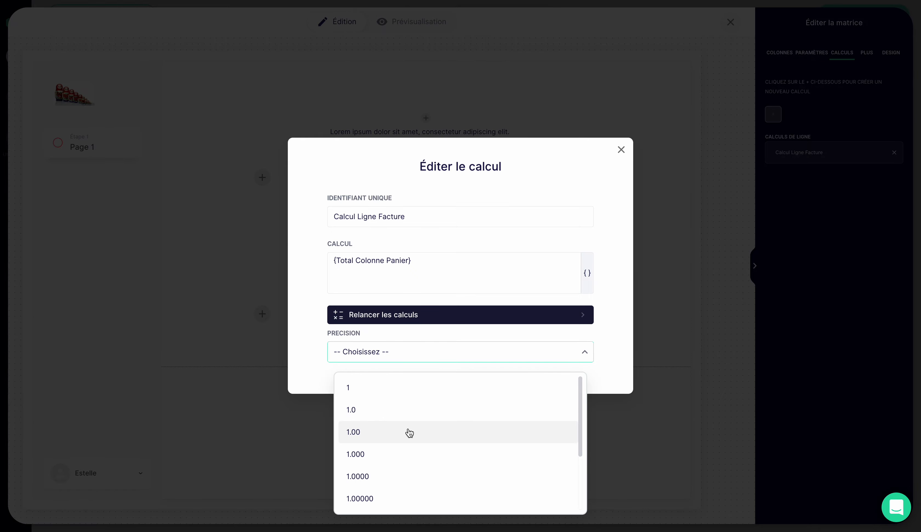
left_click(409, 432)
left_click(621, 150)
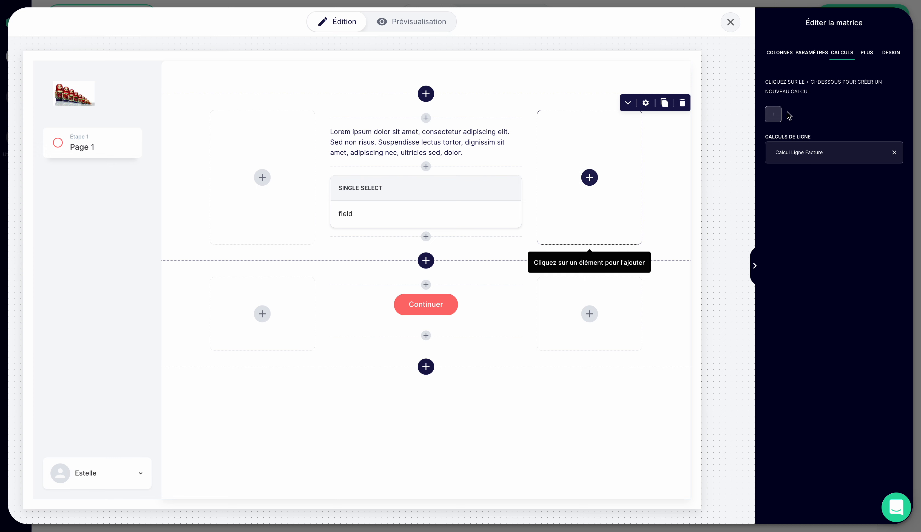
- Add a column calculation to the matrix and name it "Calcul Colonne Facture"
left_click(776, 115)
left_click(791, 158)
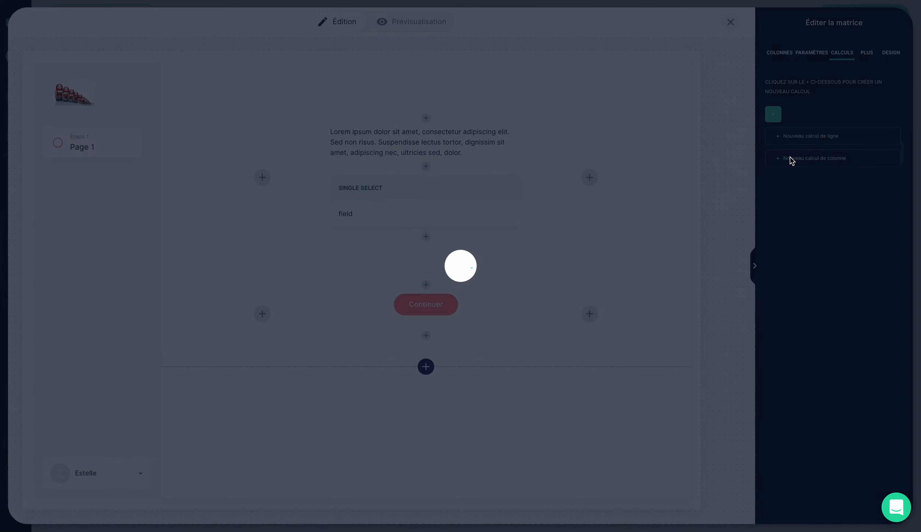
left_click_drag(429, 244, 357, 245)
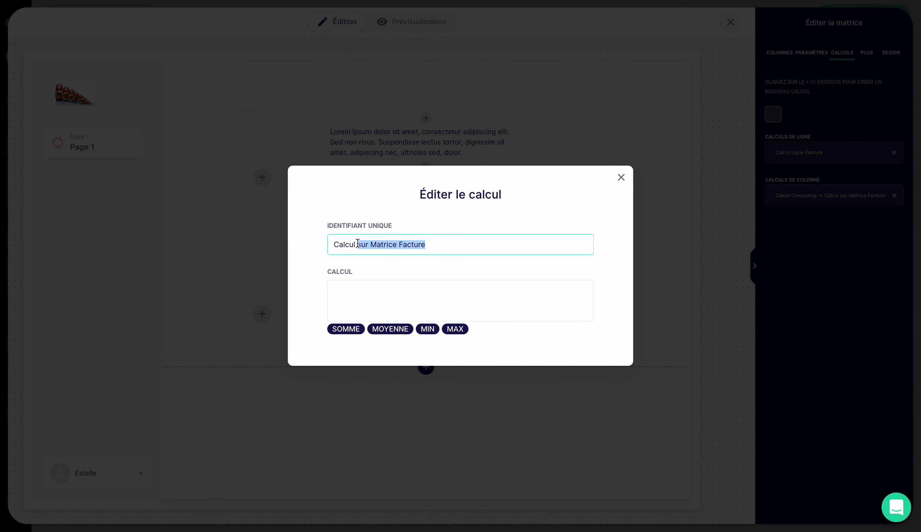
type("Colonne Fac")
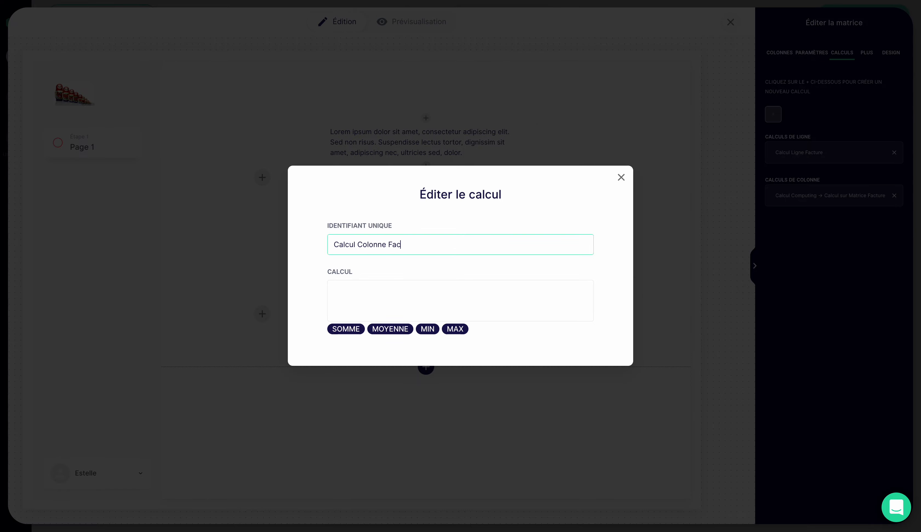
type("ture")
- Define the column calculation as the sum of Calcul Ligne Facture and close the workflow editor
left_click(358, 330)
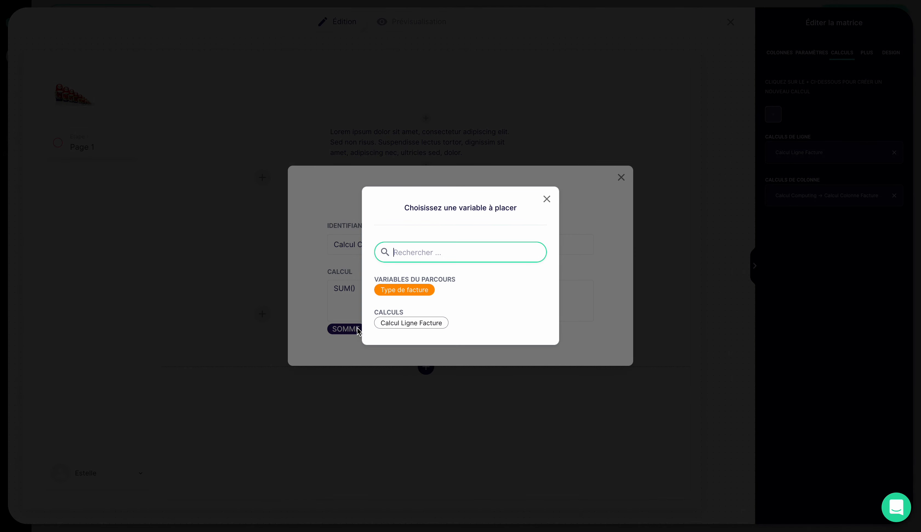
left_click(405, 324)
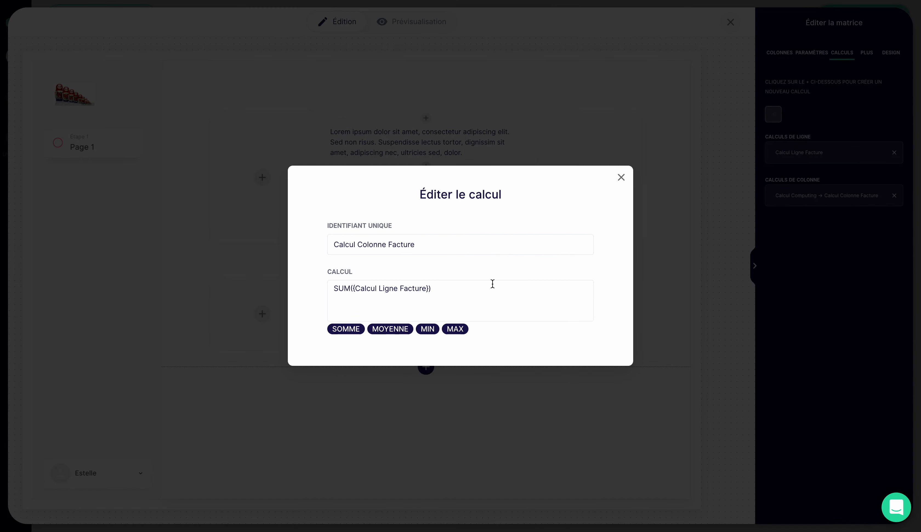
left_click(622, 178)
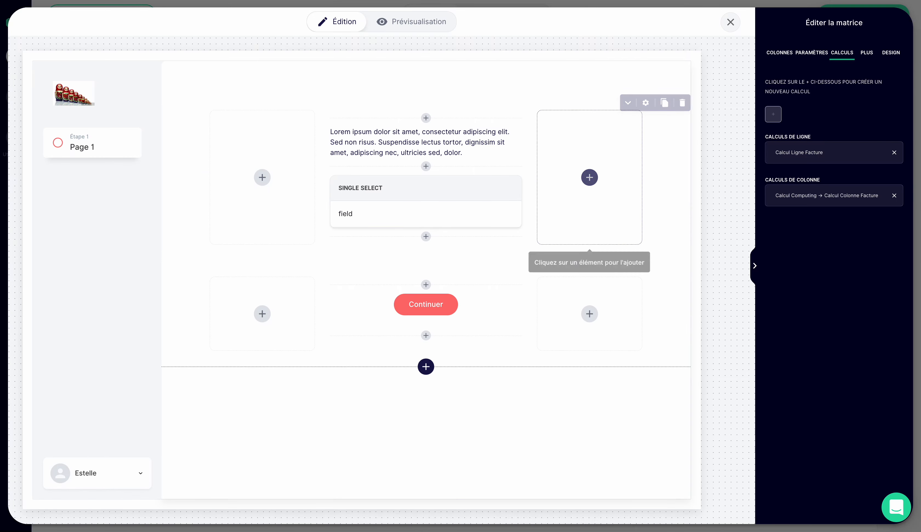
left_click(730, 23)
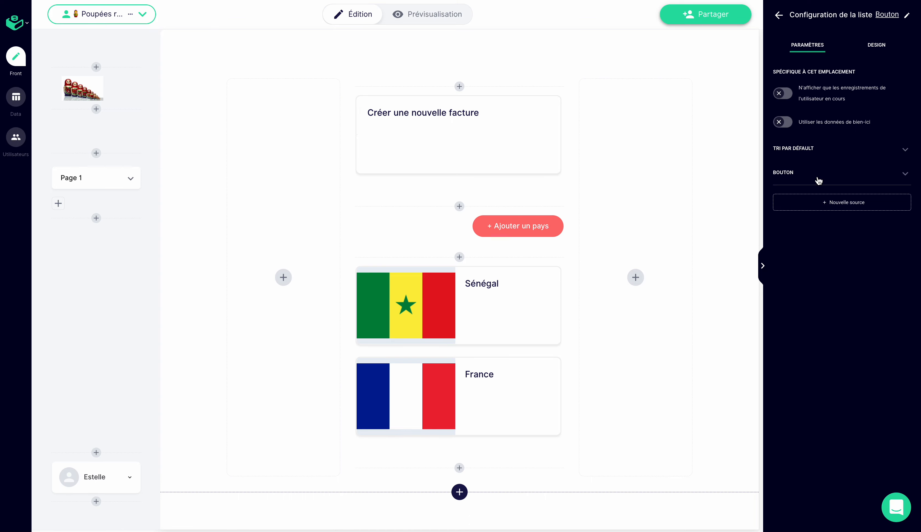
- Set the Bouton source's subtitle to the Calcul Colonne Facture variable followed by €
left_click(819, 181)
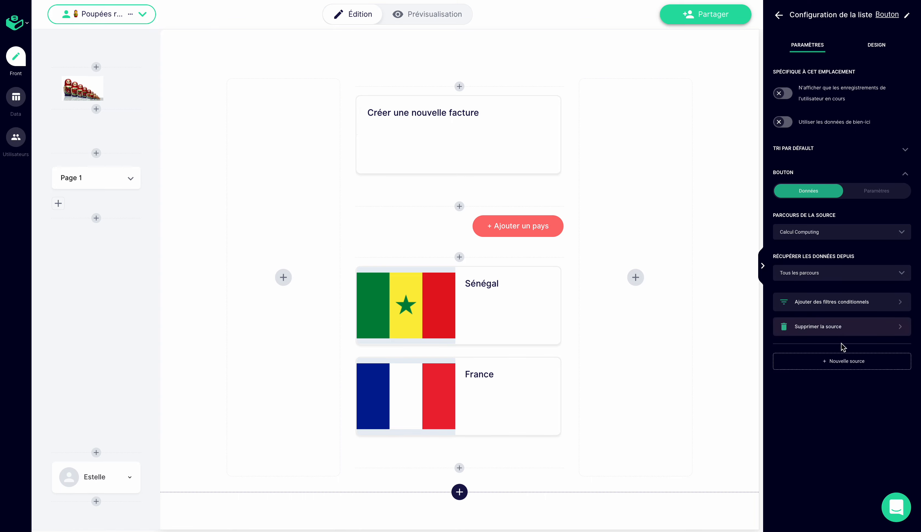
left_click(877, 191)
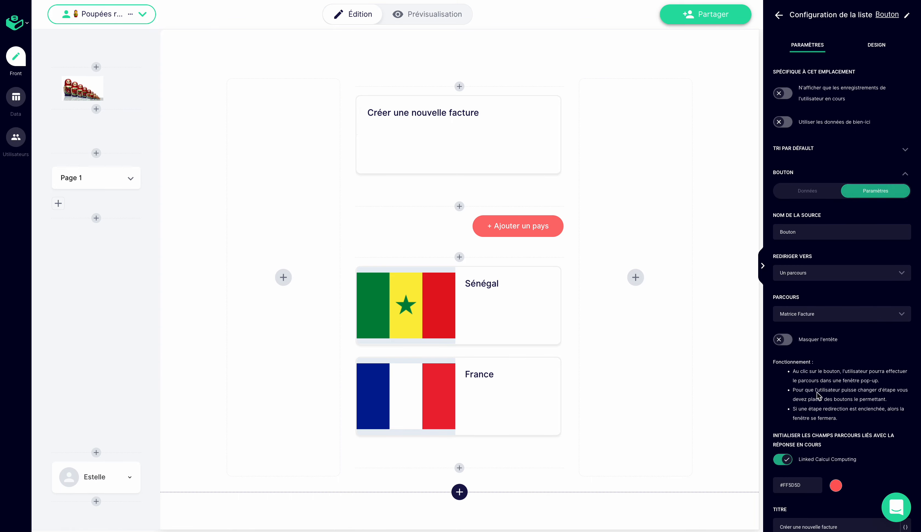
scroll(816, 397, "down", 9)
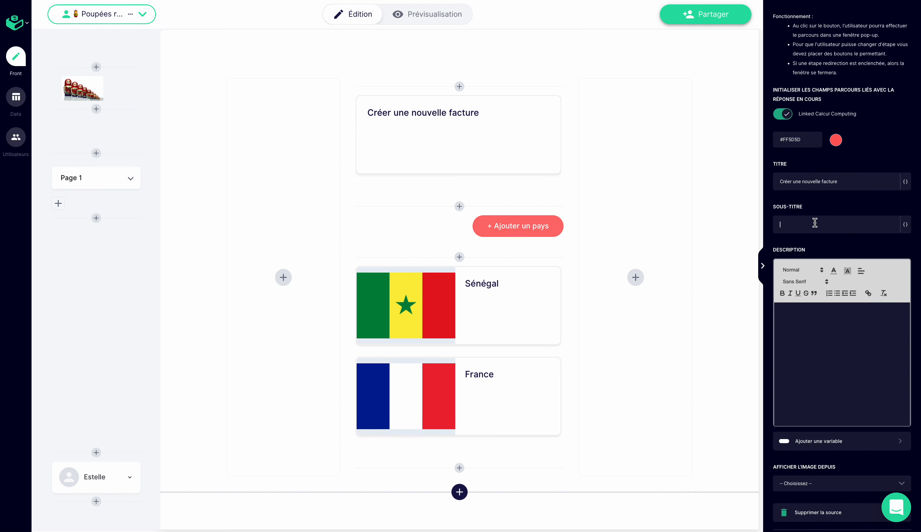
left_click(906, 224)
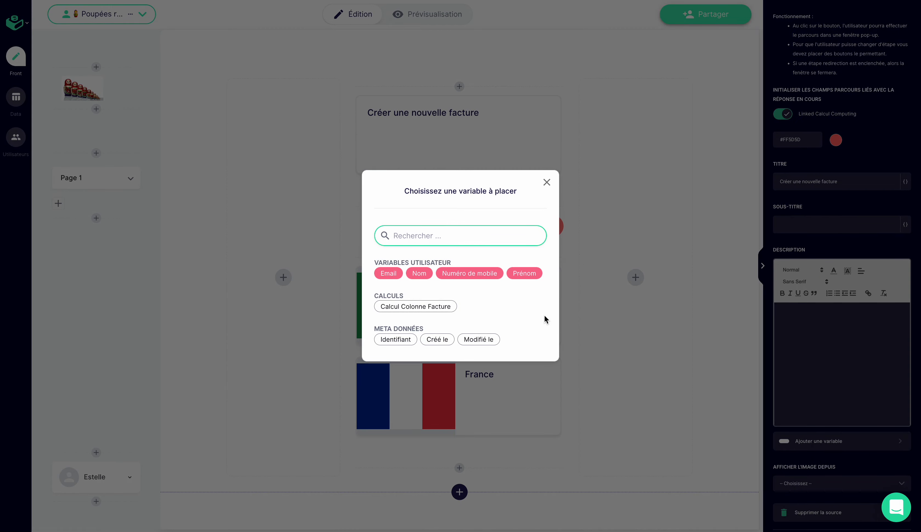
left_click(417, 309)
left_click(851, 224)
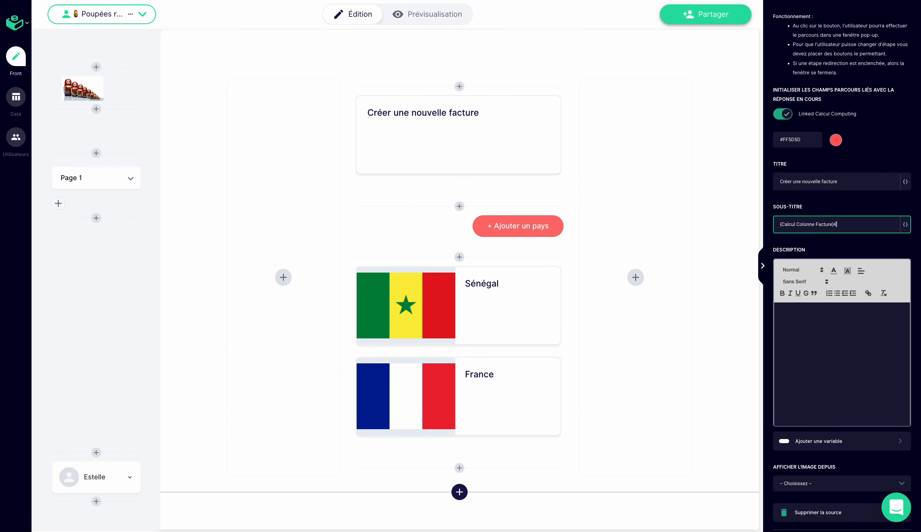
left_click(809, 245)
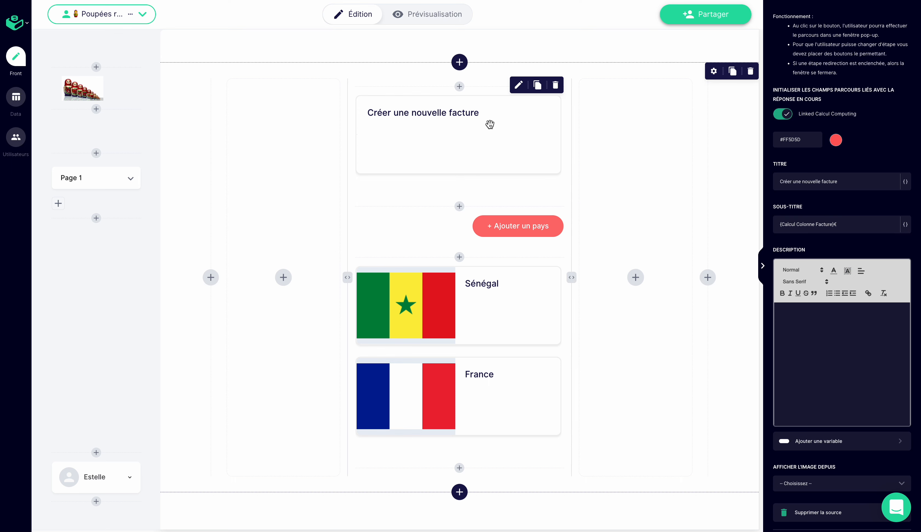
- Check the invoice card's subtitle in the live app and the calculation columns of the Calcul Computing and Matrice Facture tables
left_click(429, 17)
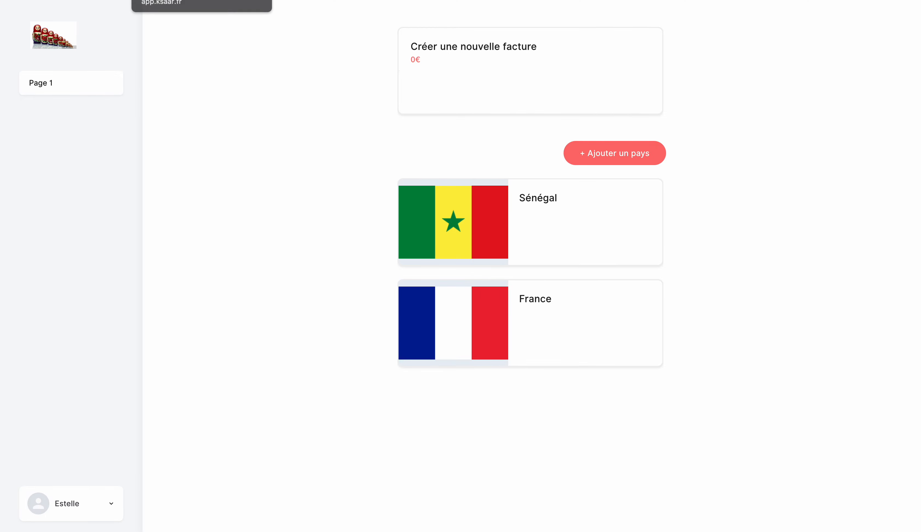
left_click(169, 0)
left_click(11, 110)
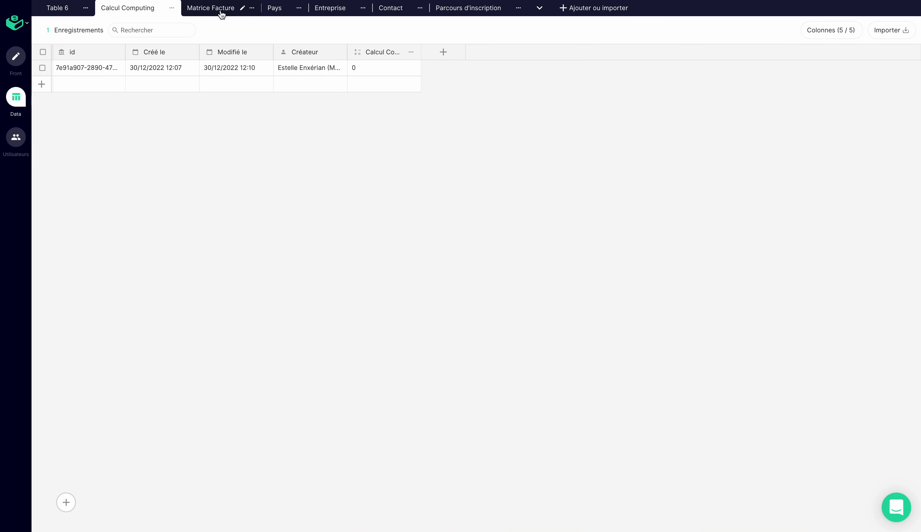
left_click(220, 10)
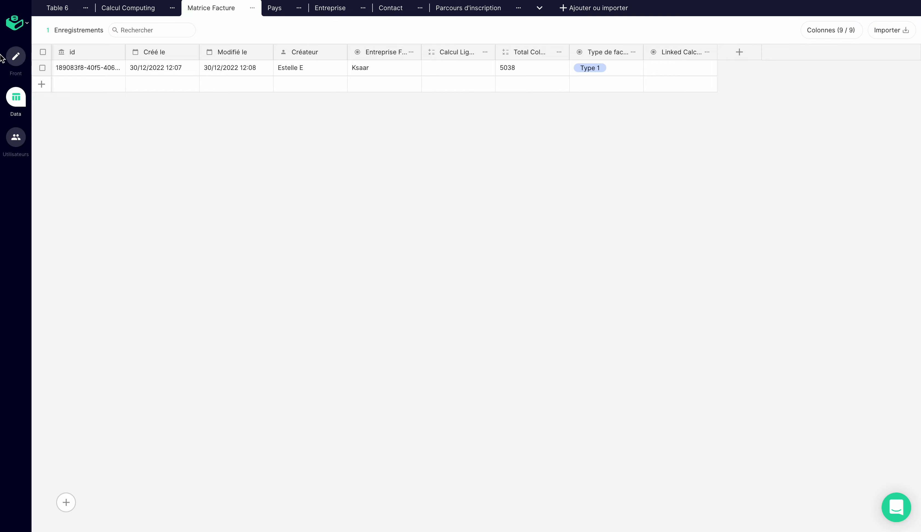
left_click(16, 56)
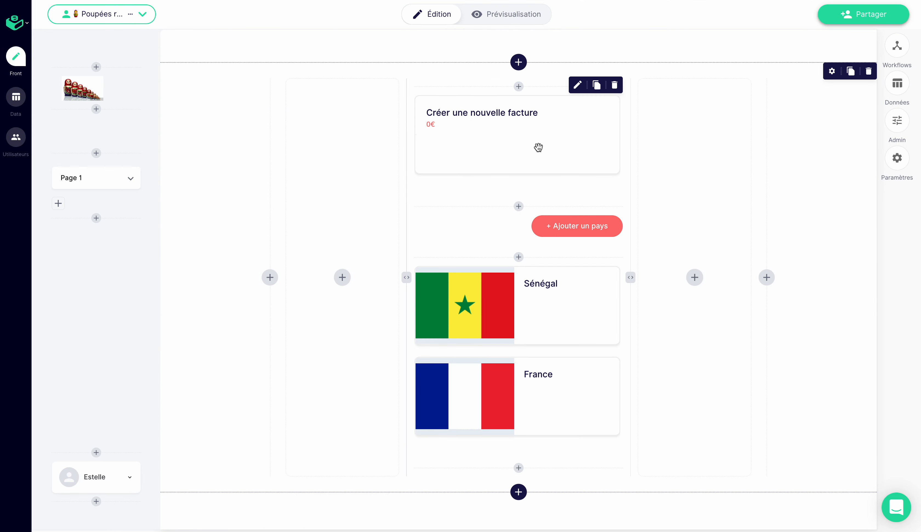
- Rerun the Calcul Ligne Facture calculation from its column in the Matrice Facture data table
left_click(15, 96)
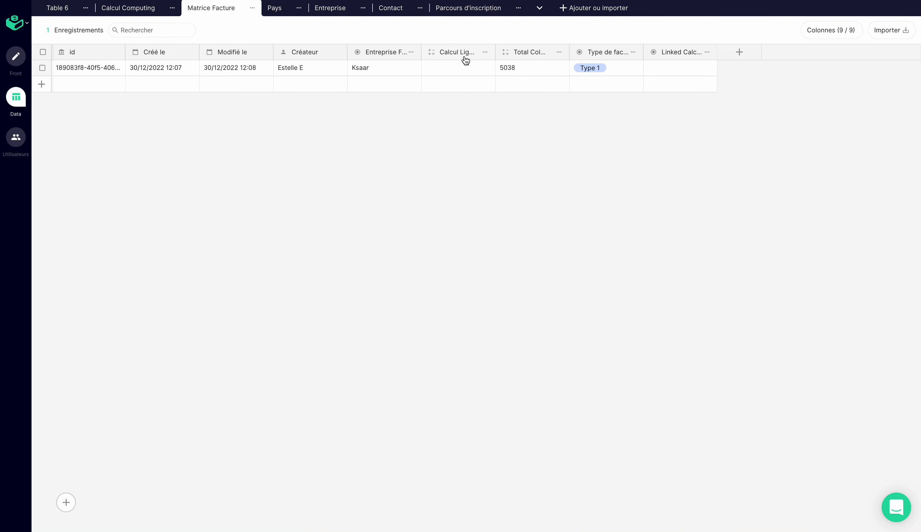
left_click(485, 53)
left_click(480, 73)
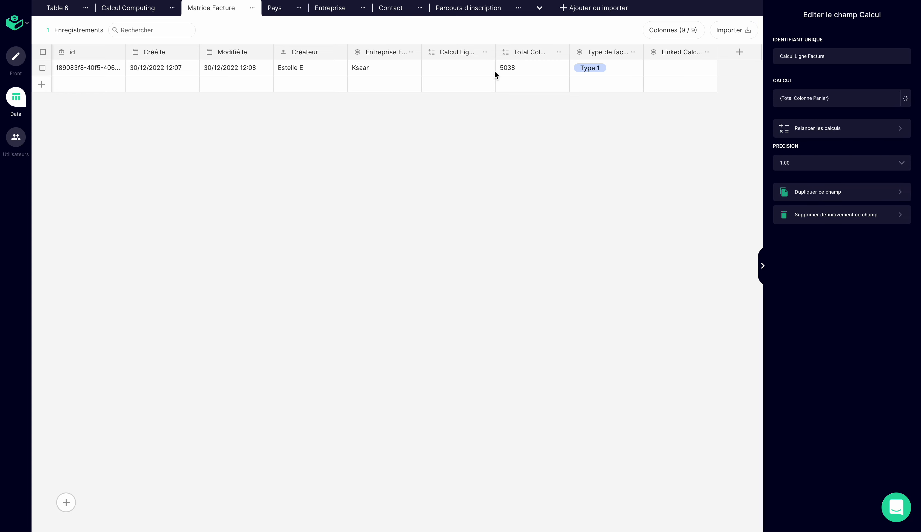
left_click(795, 129)
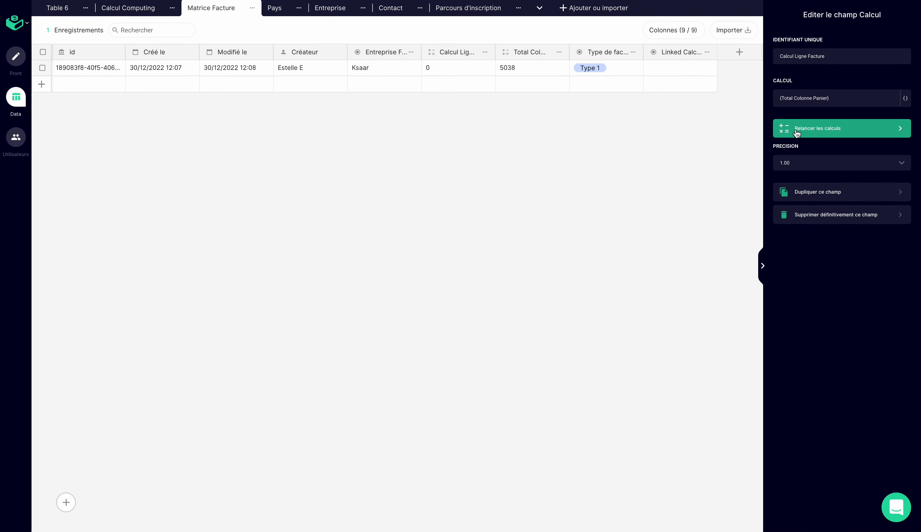
left_click(439, 67)
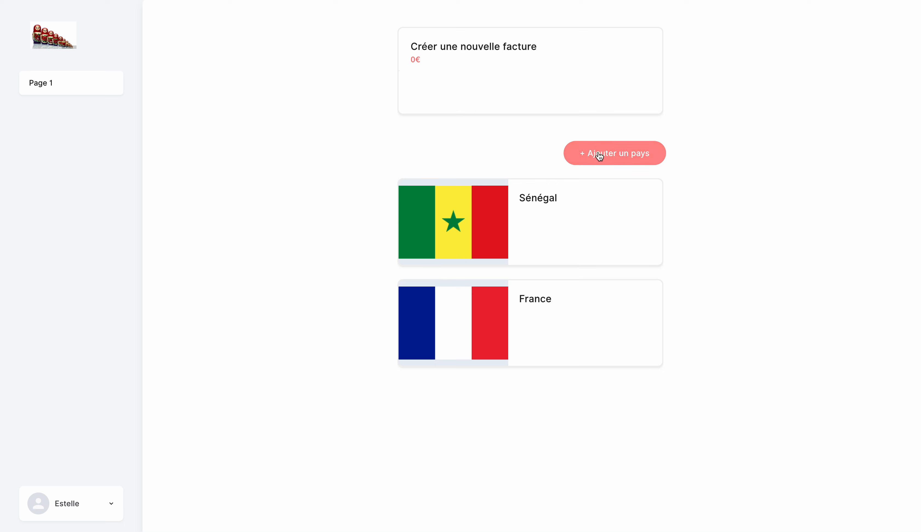
- Open a new invoice from the "Créer une nouvelle facture" card in the live app, choosing Type 2 and the company Test
left_click(458, 81)
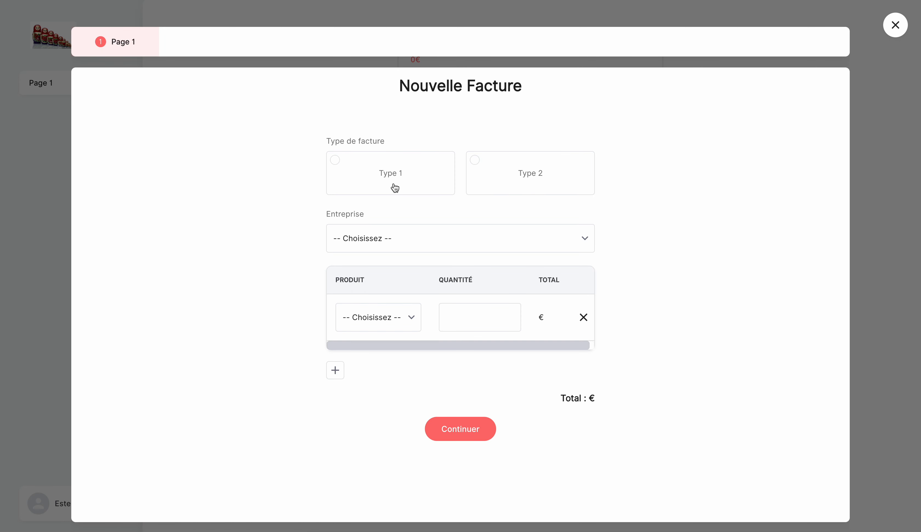
left_click(515, 177)
left_click(478, 249)
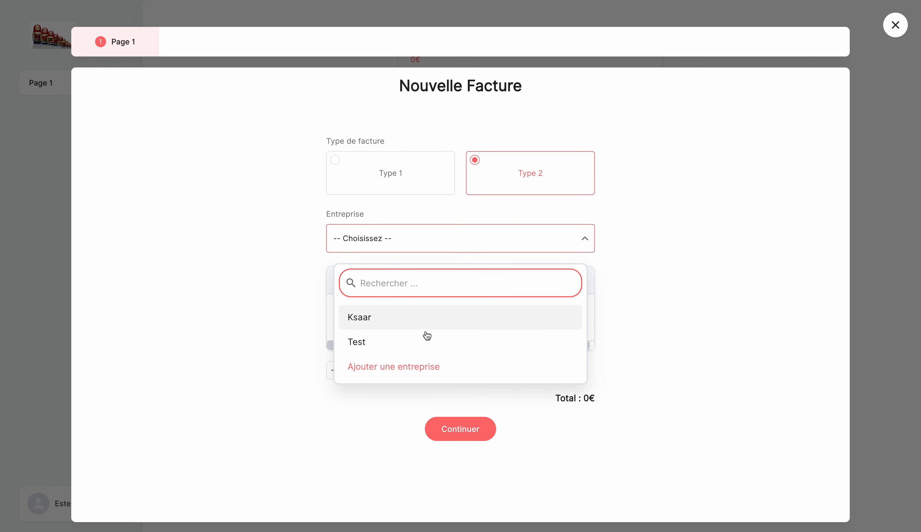
left_click(426, 340)
- Fill the first product line with Bownes and a quantity of 12
left_click(381, 321)
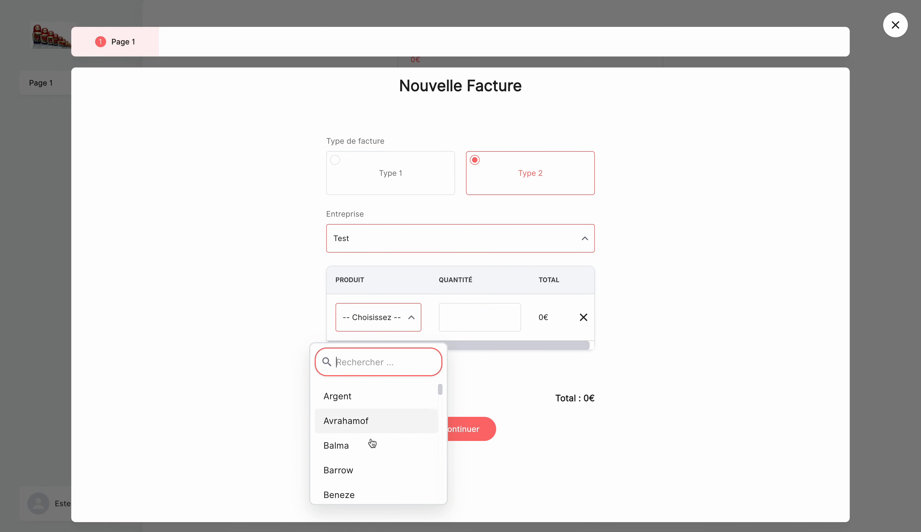
scroll(367, 453, "down", 3)
left_click(365, 457)
left_click(467, 325)
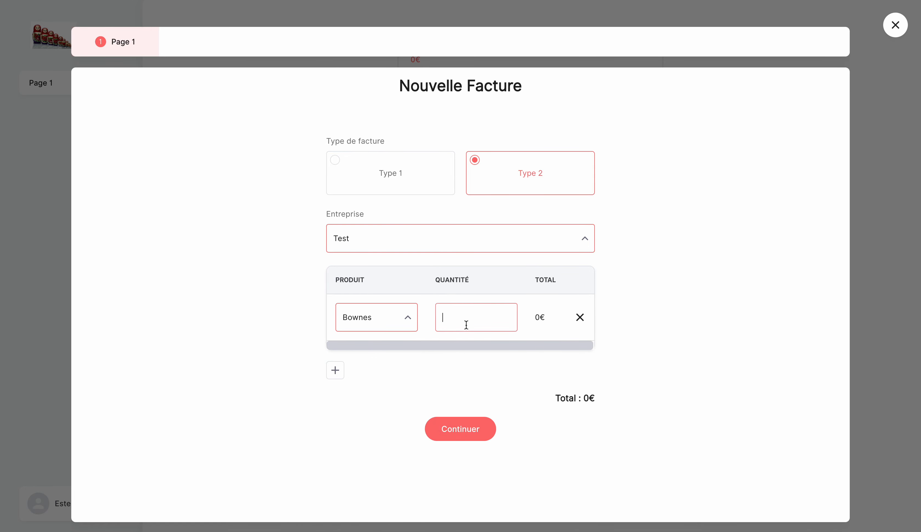
type("12")
- Add a second product line for Bramsen with a quantity of 3 and submit the invoice
left_click(336, 370)
left_click(392, 363)
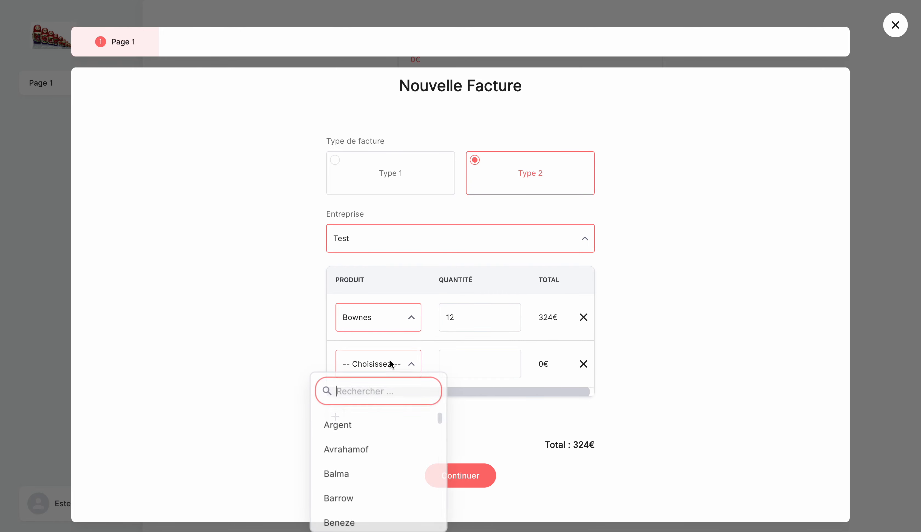
scroll(380, 456, "down", 3)
left_click(365, 502)
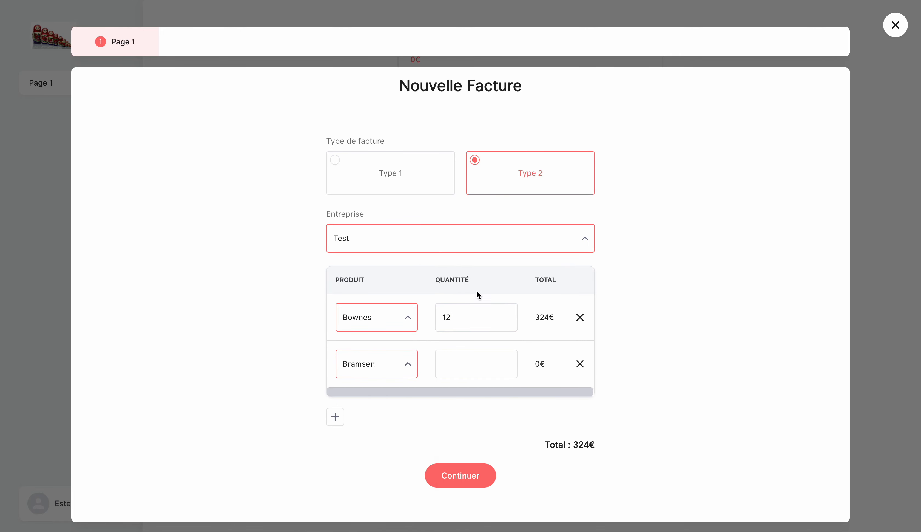
left_click(452, 370)
type("3")
left_click(696, 364)
left_click(486, 476)
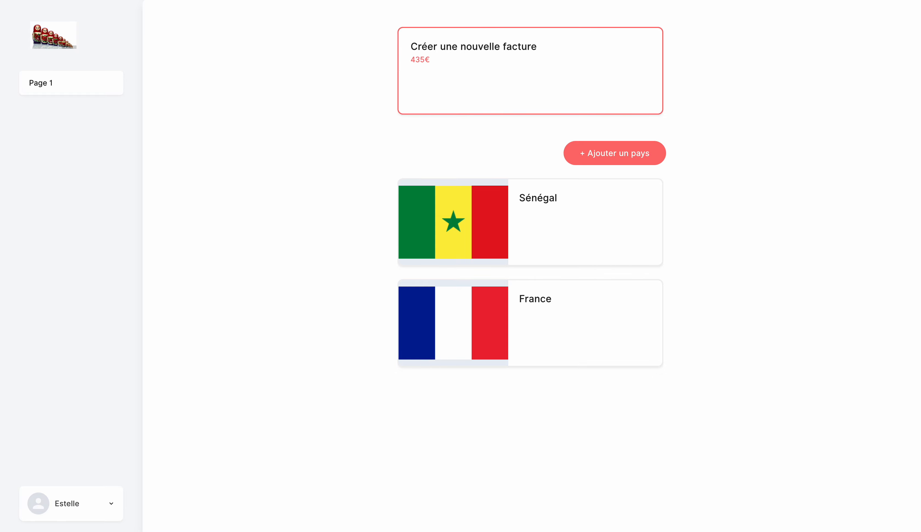
- Delete the Ksaar invoice record from the Matrice Facture data table
key("ctrl+Tab")
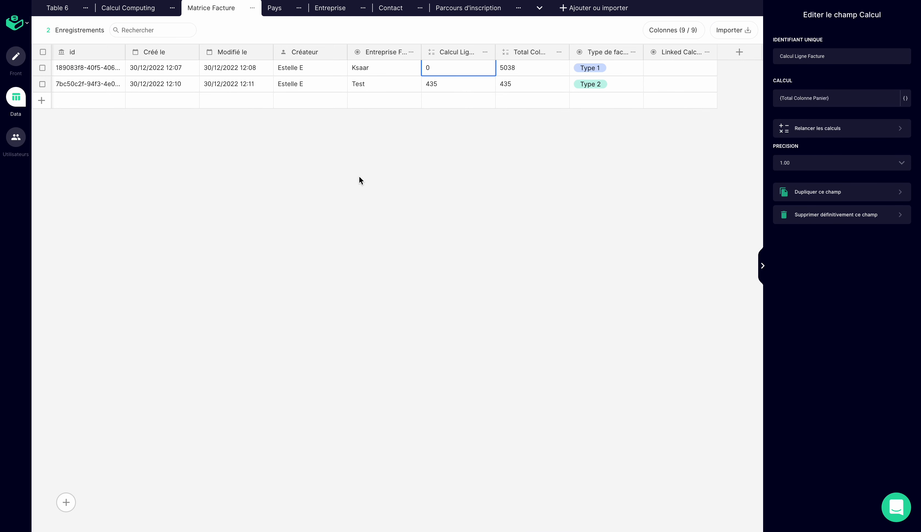
left_click(42, 68)
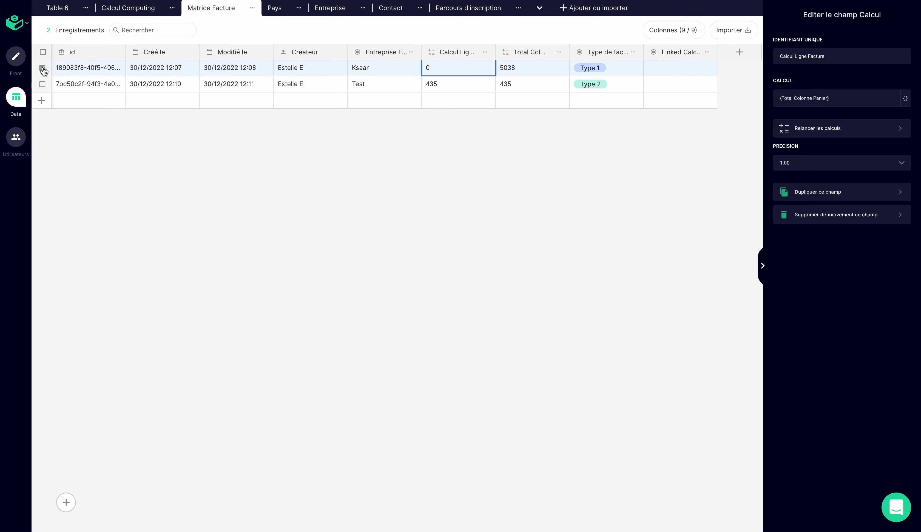
right_click(69, 67)
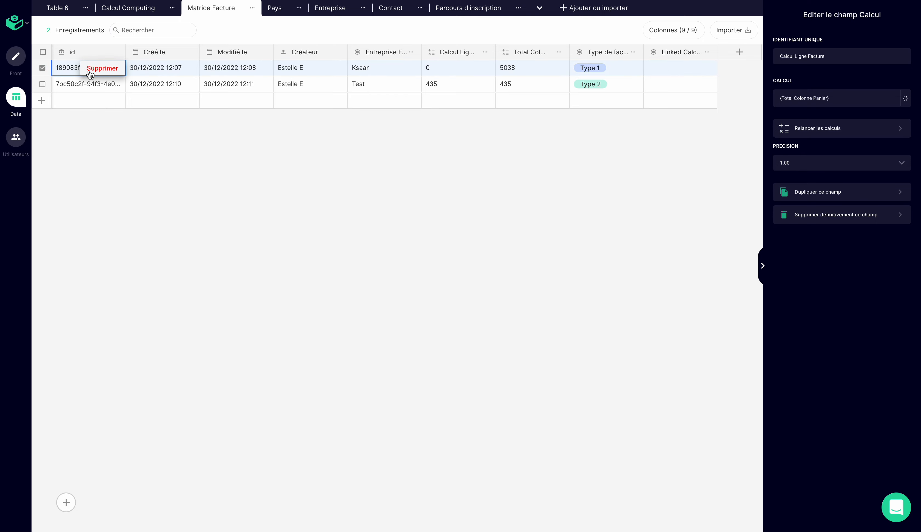
left_click(102, 68)
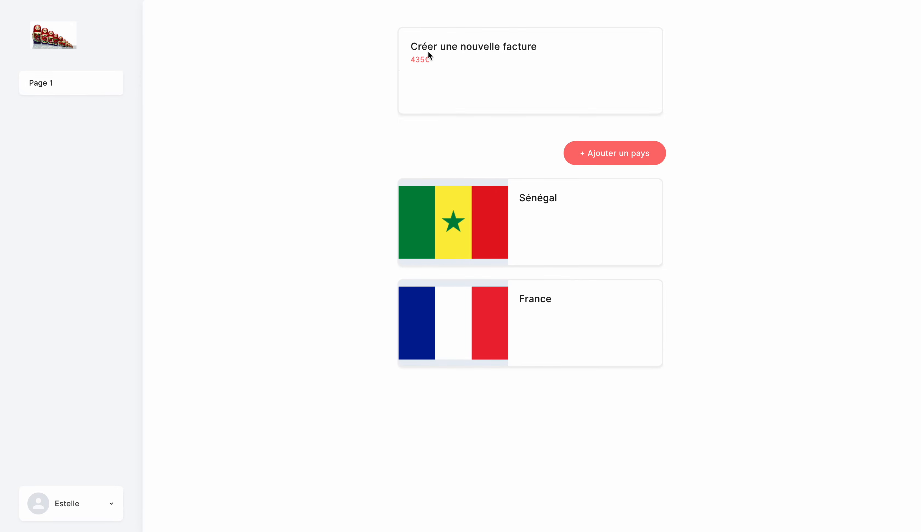
- Open a new invoice from the "Créer une nouvelle facture" card in the live app, choosing Type 1 and the company Ksaar
left_click(518, 91)
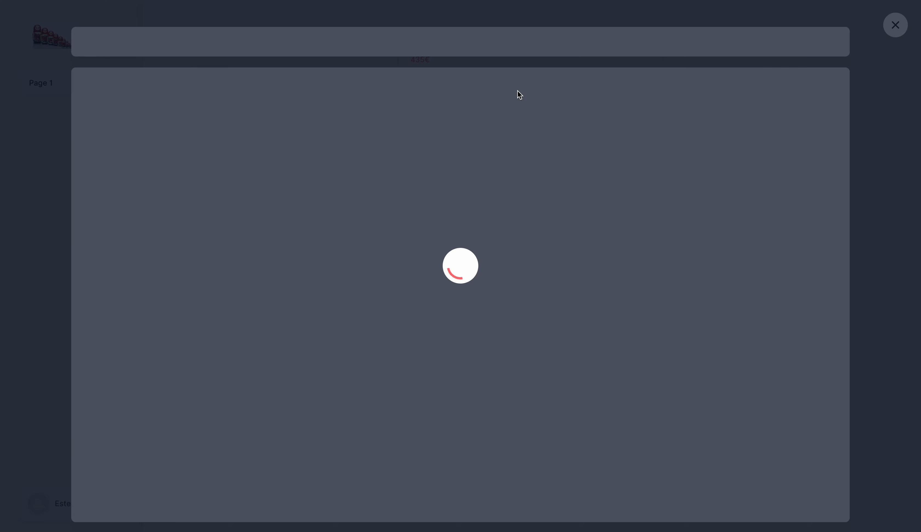
left_click(395, 173)
left_click(396, 239)
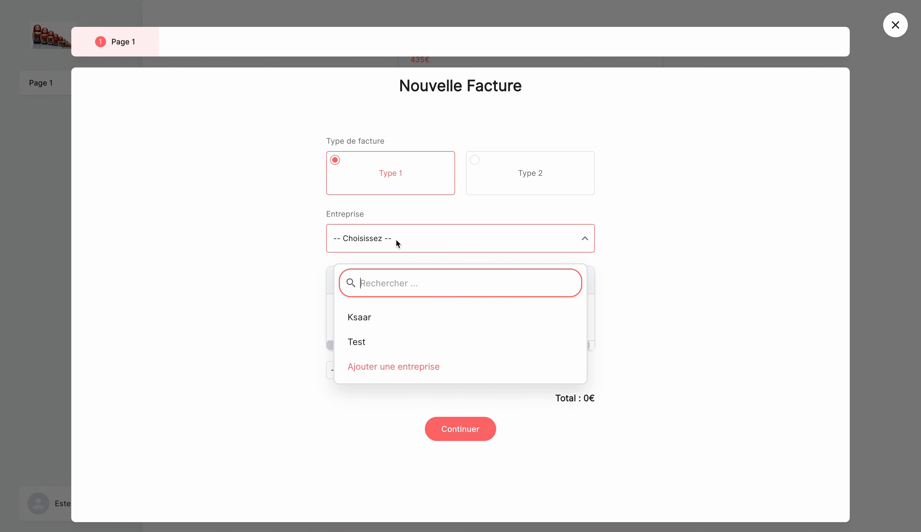
left_click(395, 321)
- Fill the product line with Argent and a quantity of 14, and submit the invoice
left_click(395, 321)
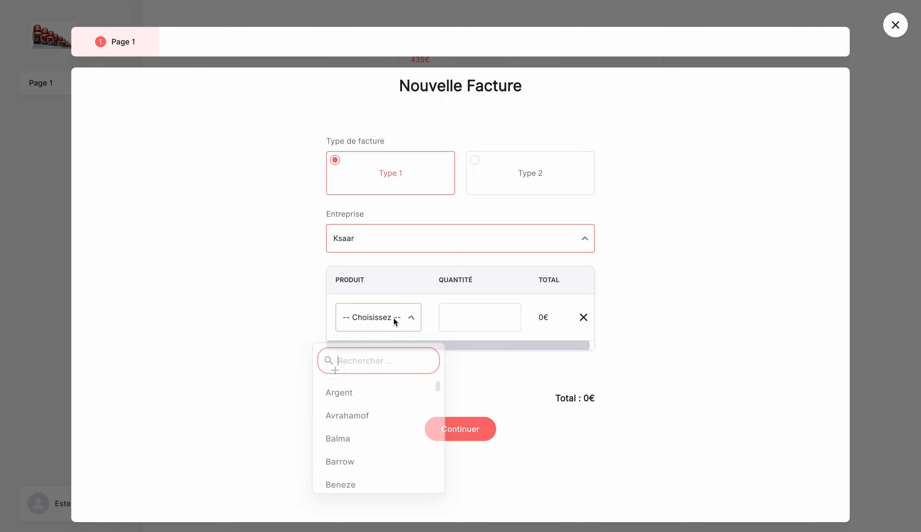
left_click(370, 400)
left_click(468, 318)
type("14")
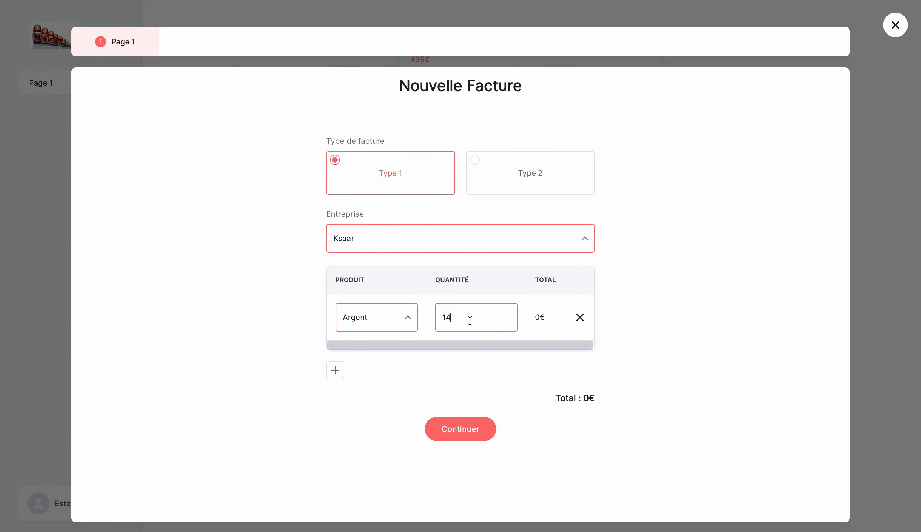
left_click(505, 359)
left_click(476, 429)
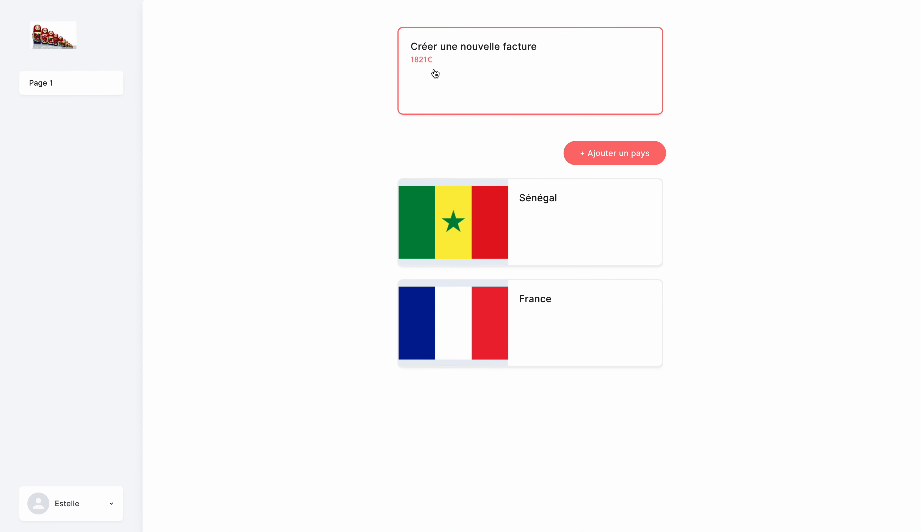
- Open another new invoice and set it to Type 1 for the company Ksaar
left_click(593, 153)
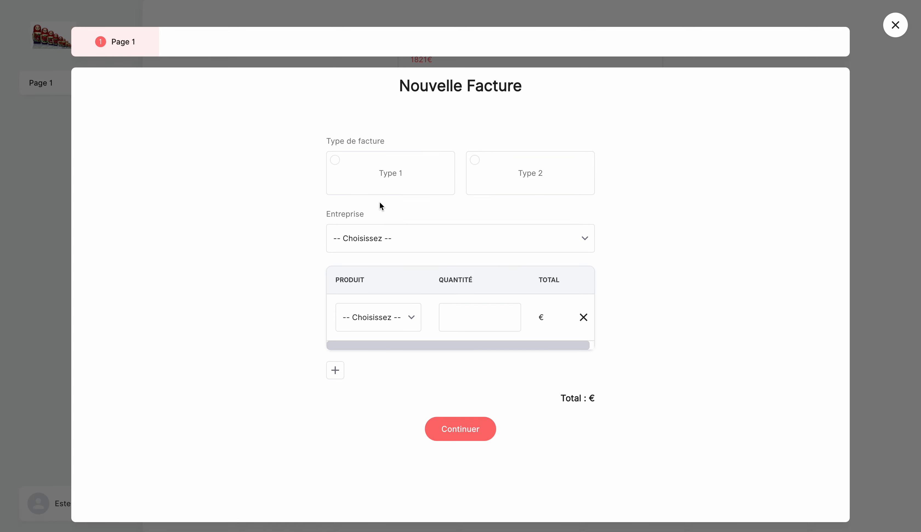
left_click(398, 187)
left_click(390, 241)
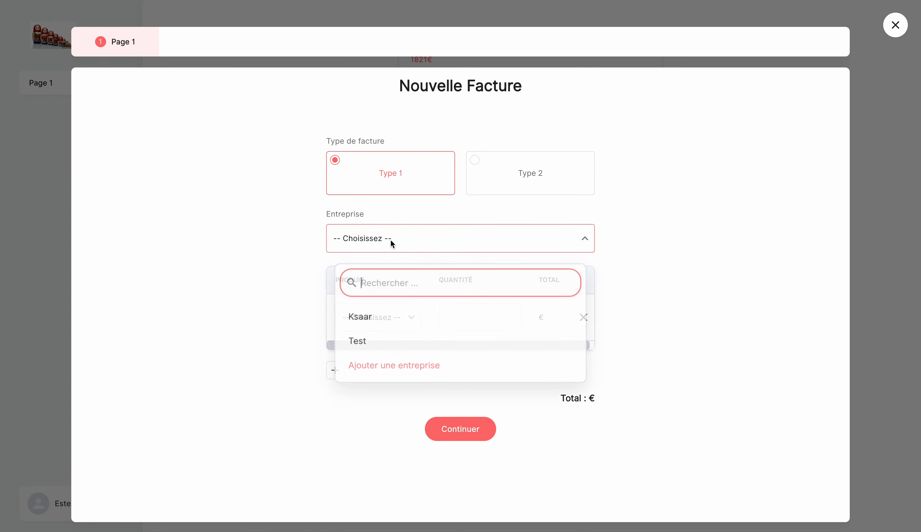
left_click(386, 316)
- Fill the first product line with Daveridge and a quantity of 45
left_click(384, 316)
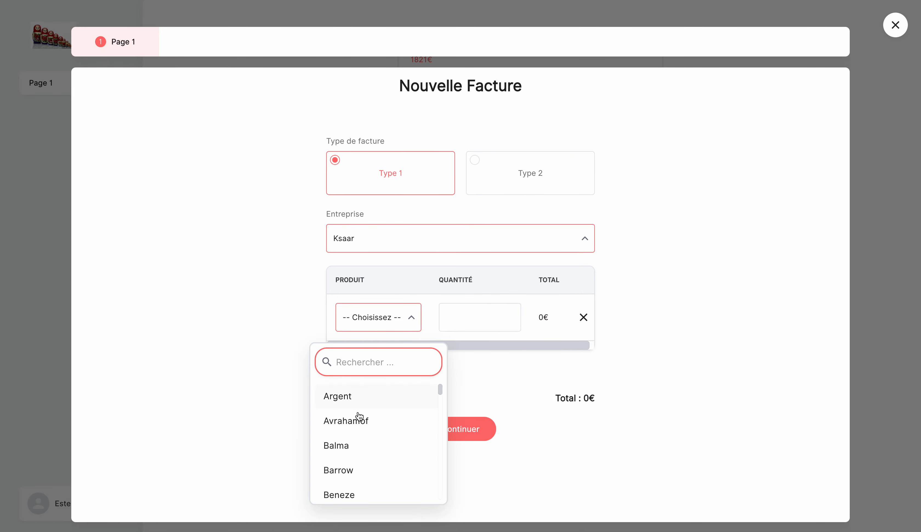
scroll(347, 480, "down", 3)
left_click(347, 479)
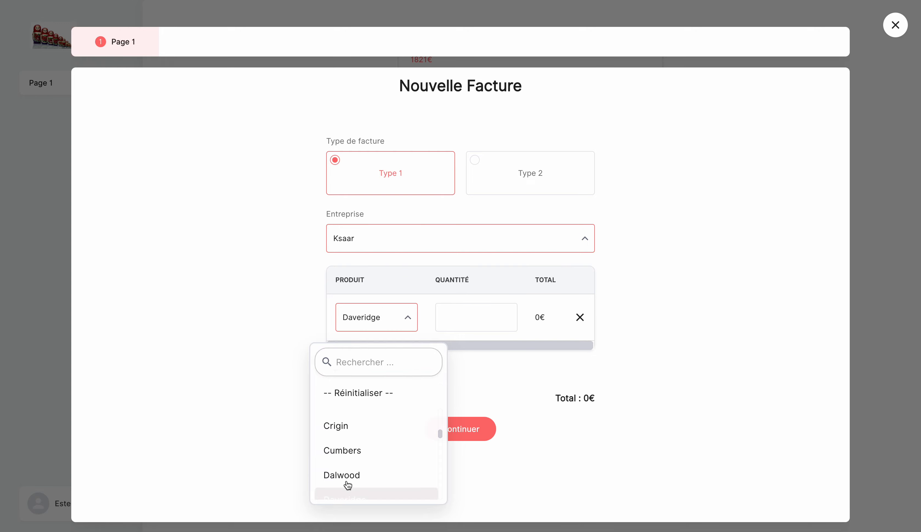
left_click(503, 315)
type("45")
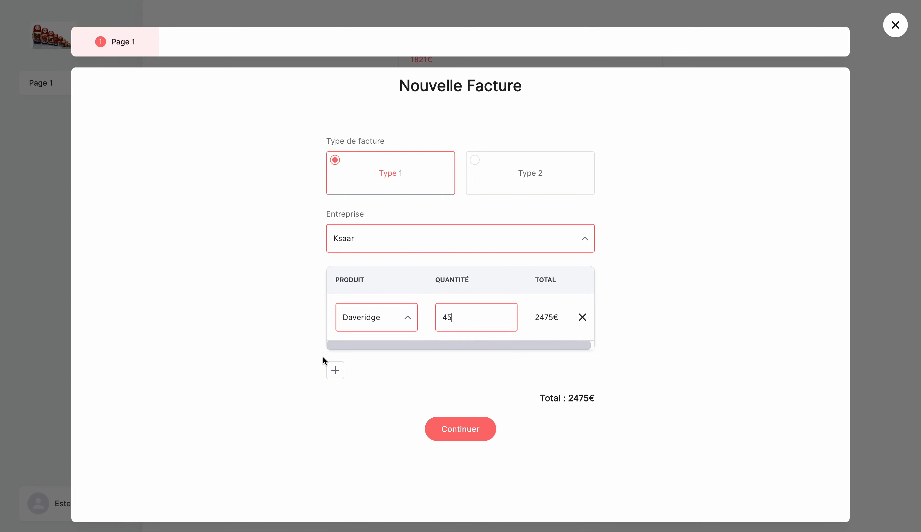
- Add a second product line for Balma with a quantity of 23 and submit the invoice
left_click(334, 369)
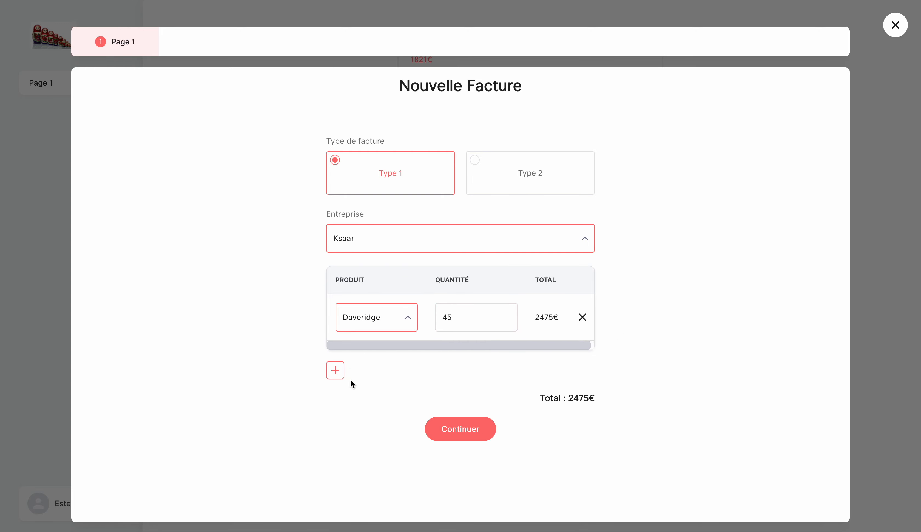
left_click(373, 375)
left_click(370, 475)
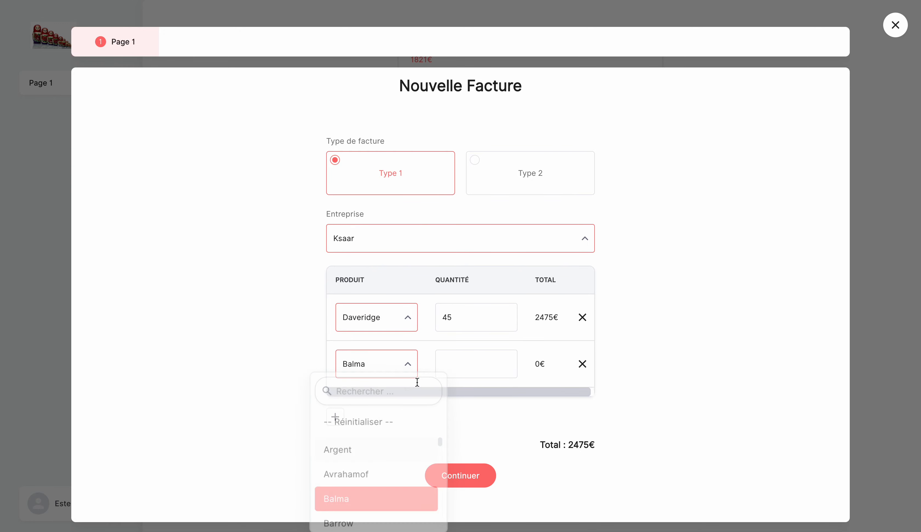
left_click(468, 352)
type("23")
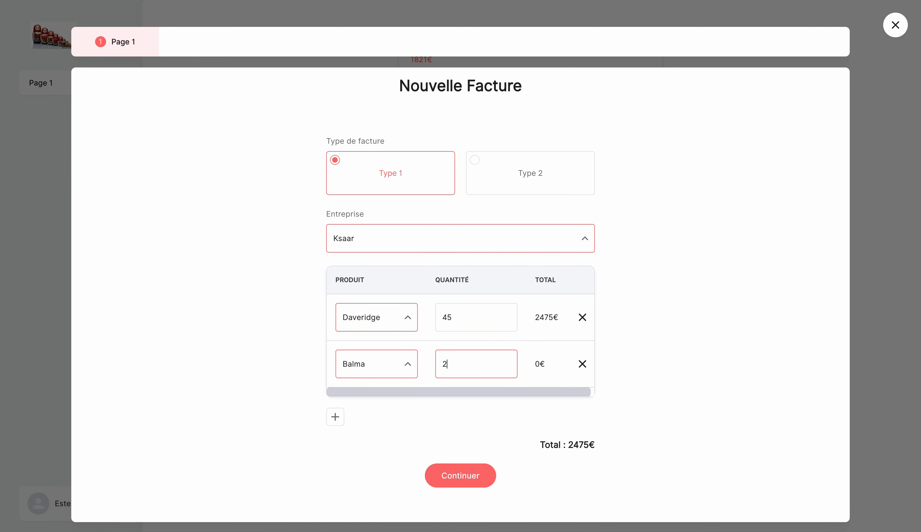
left_click(478, 480)
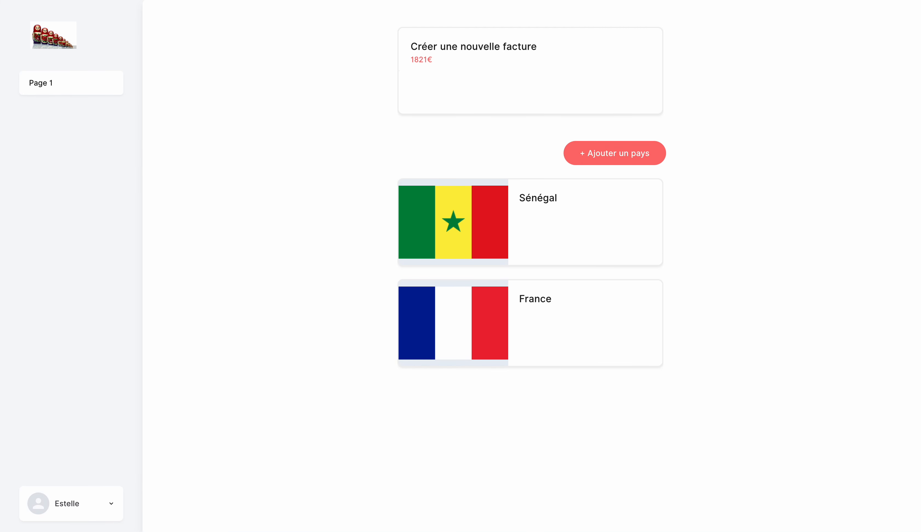
- Return to the app builder's front editor and create a new data display table named "Tab Dataviz"
key("ctrl+shift+Tab")
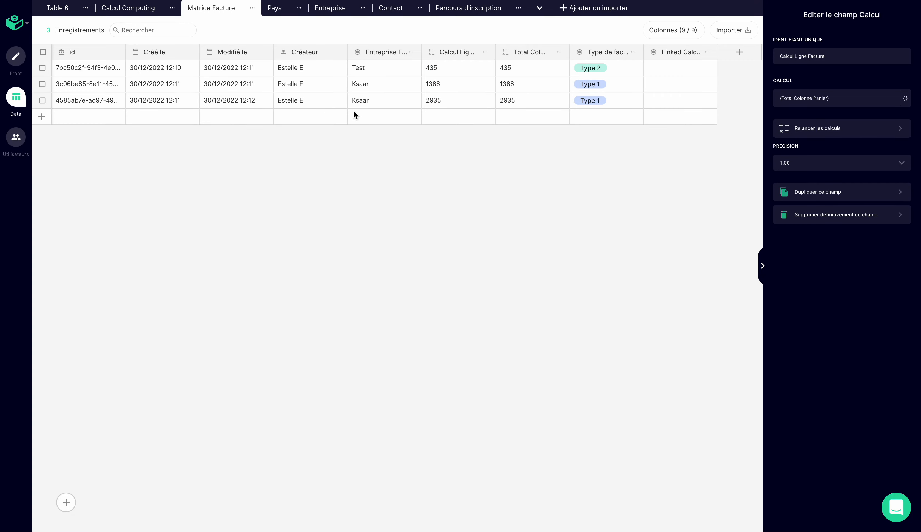
left_click(14, 58)
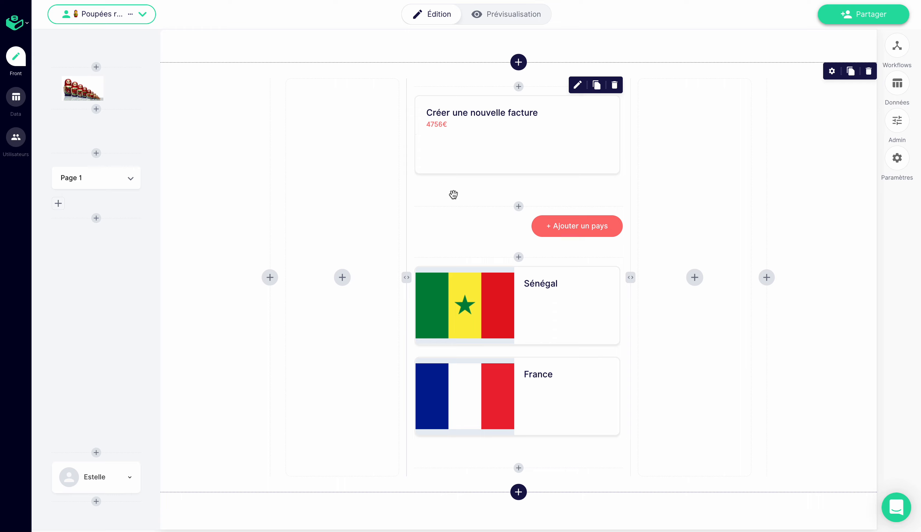
left_click(904, 89)
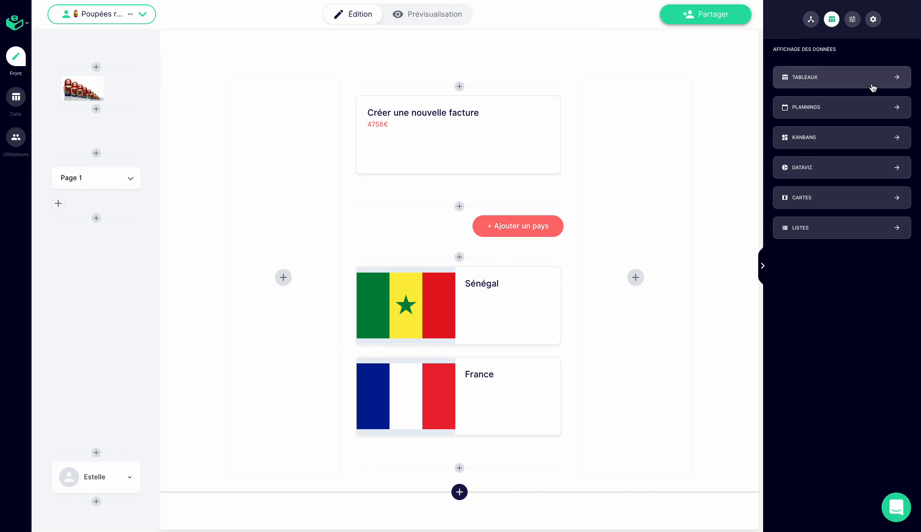
left_click(859, 86)
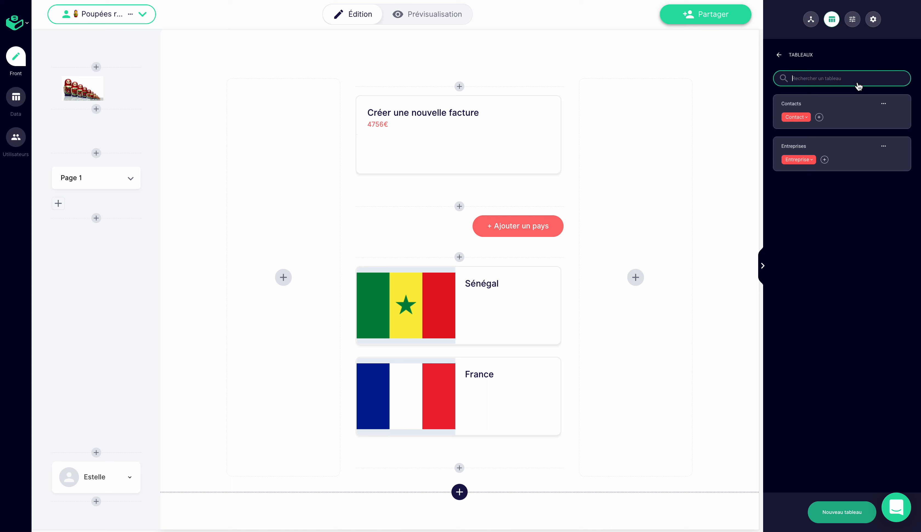
left_click(844, 518)
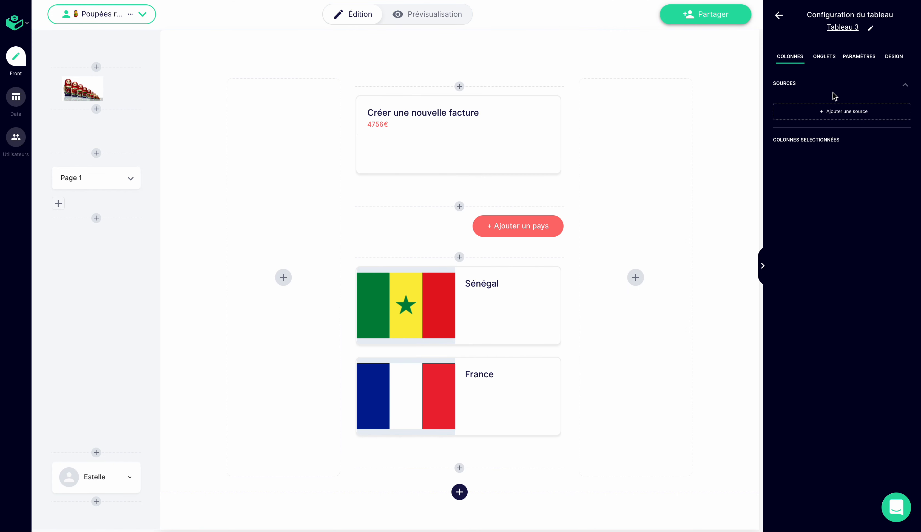
left_click(862, 26)
type("Tab")
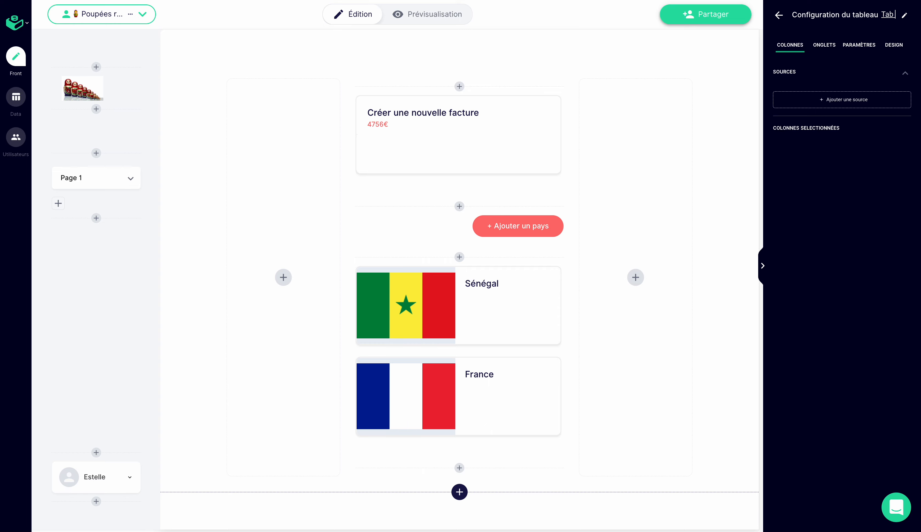
type(" Dataviz")
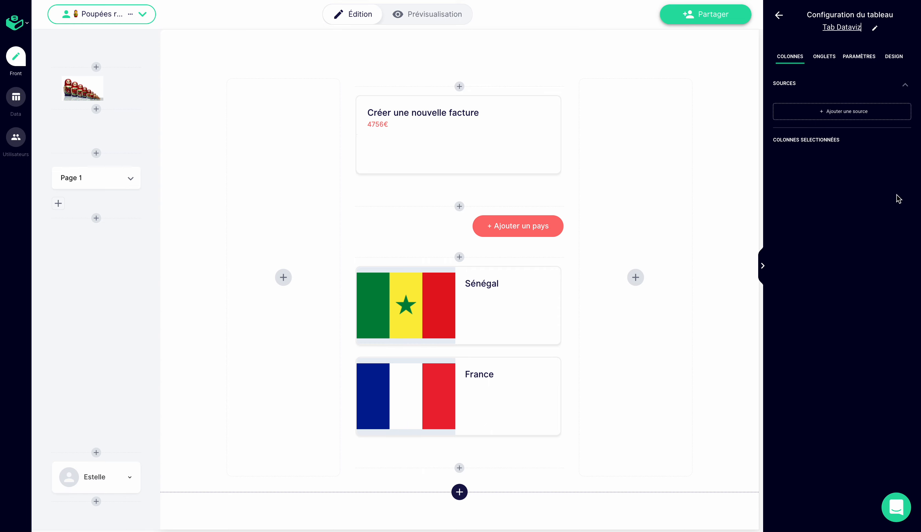
- Add Matrice Facture as the source of Tab Dataviz, with the columns Type de facture and Calcul Ligne Facture
left_click(821, 115)
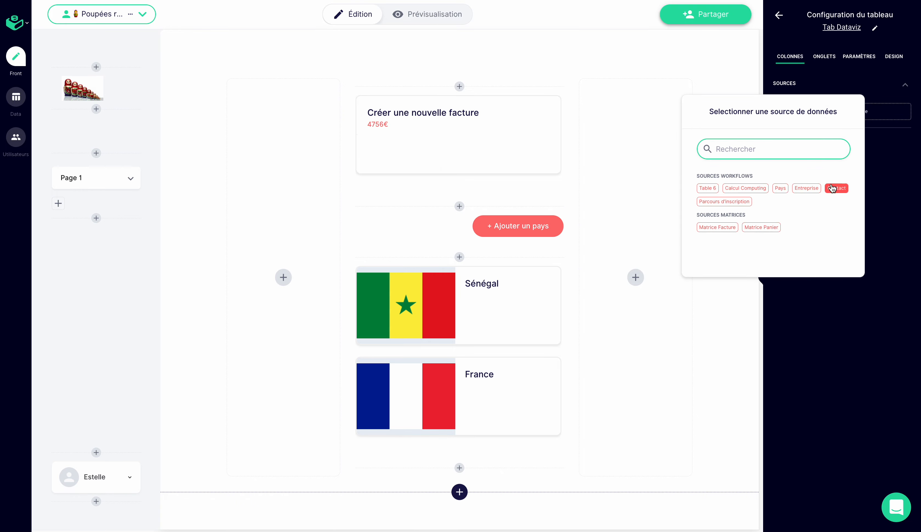
left_click(717, 227)
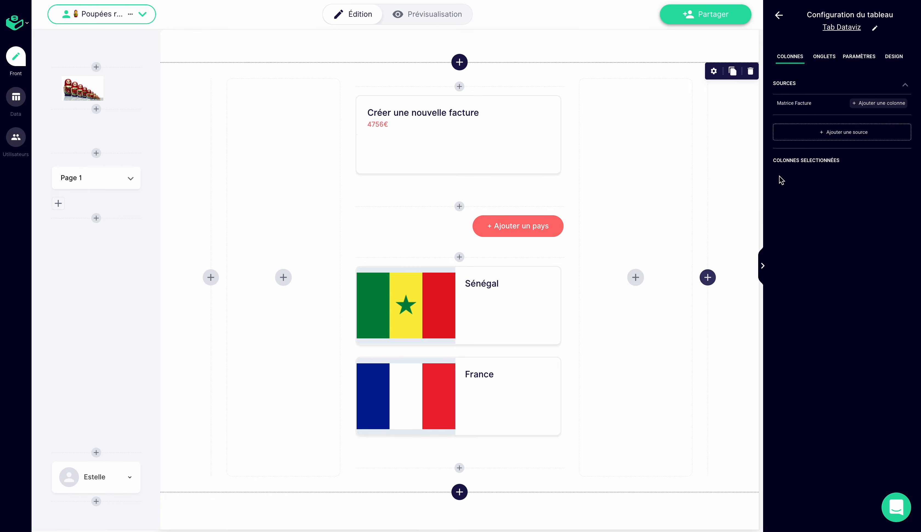
left_click(880, 106)
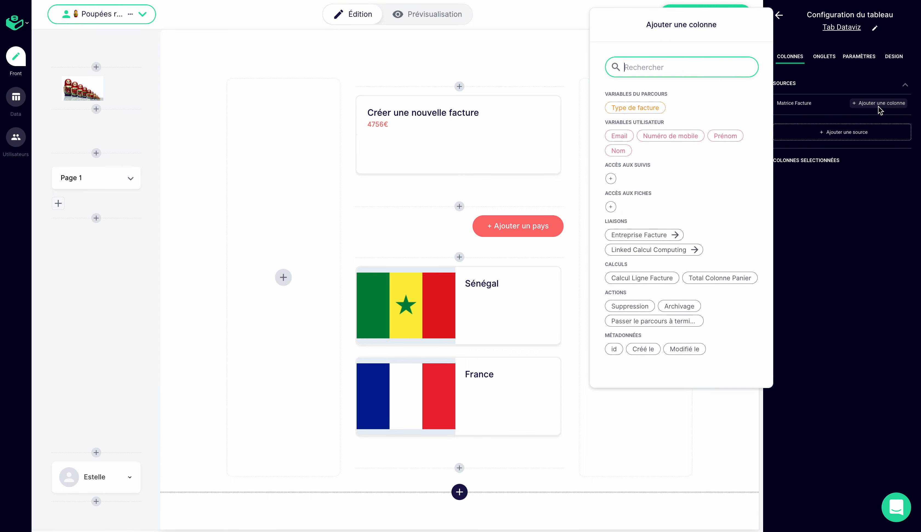
left_click(651, 116)
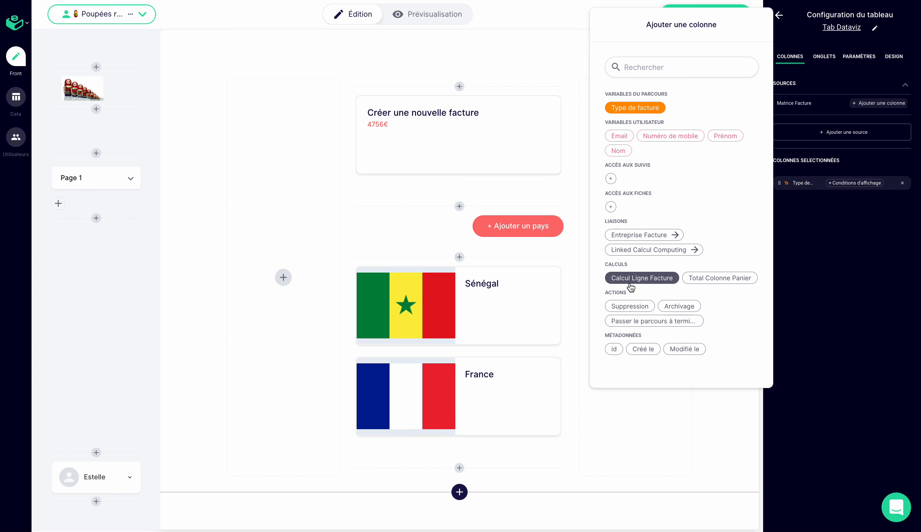
left_click(630, 283)
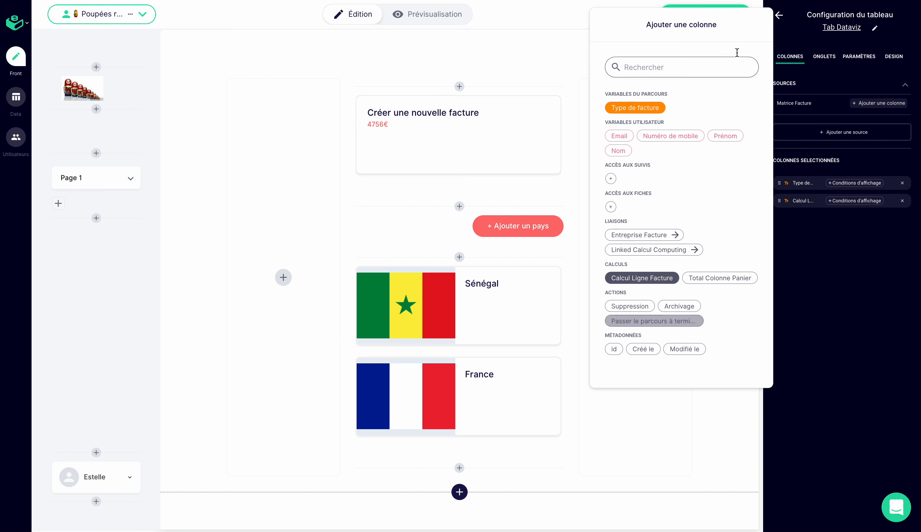
left_click(543, 76)
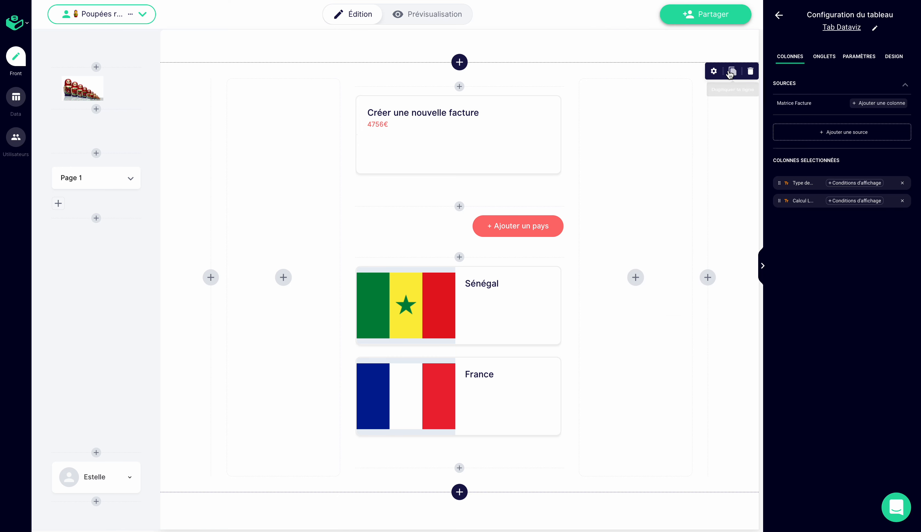
- Add a first tab to Tab Dataviz and base its display condition on Autre with the field Date de création
left_click(825, 57)
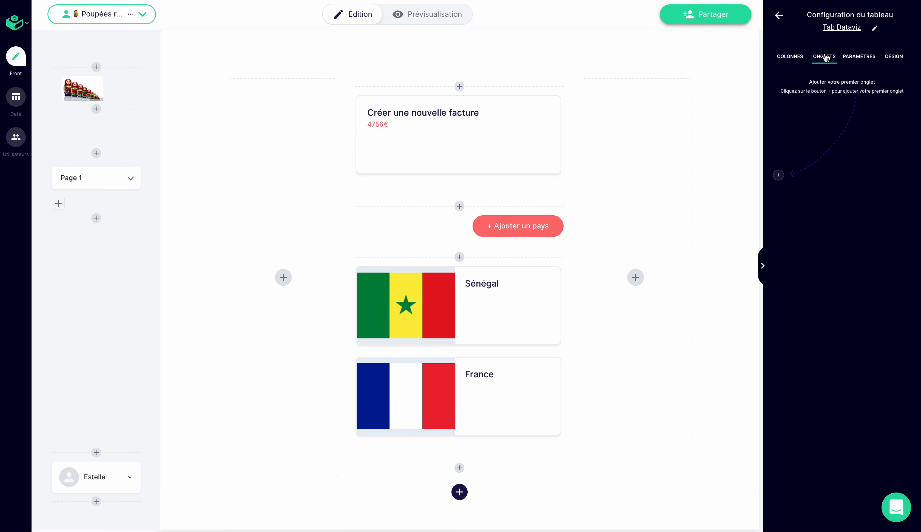
left_click(780, 176)
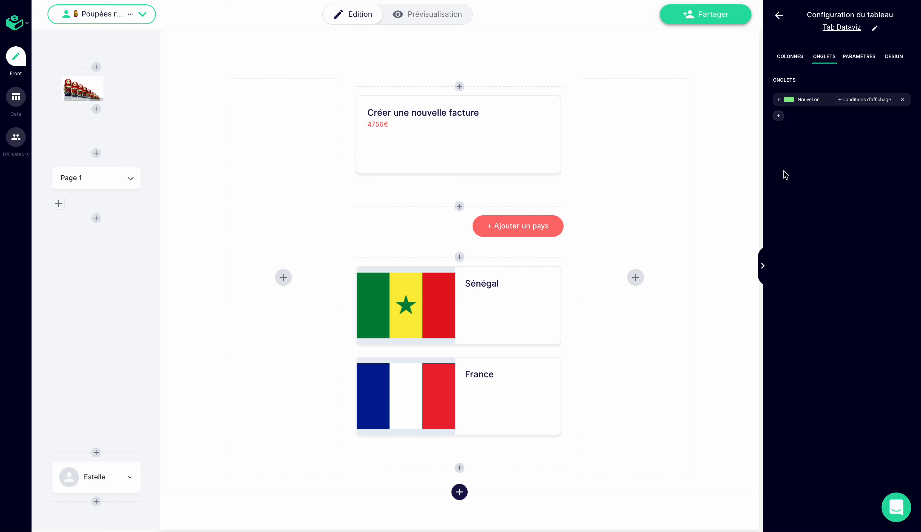
left_click(866, 101)
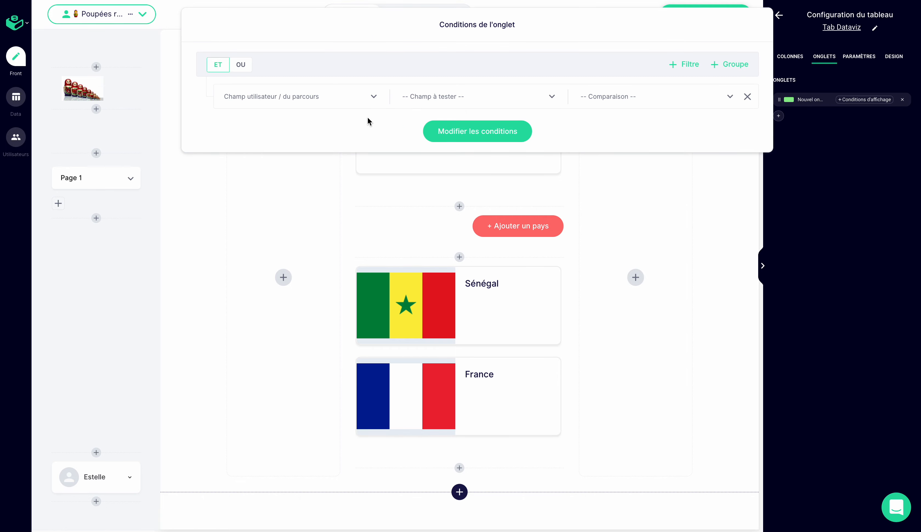
left_click(332, 96)
left_click(285, 183)
left_click(461, 98)
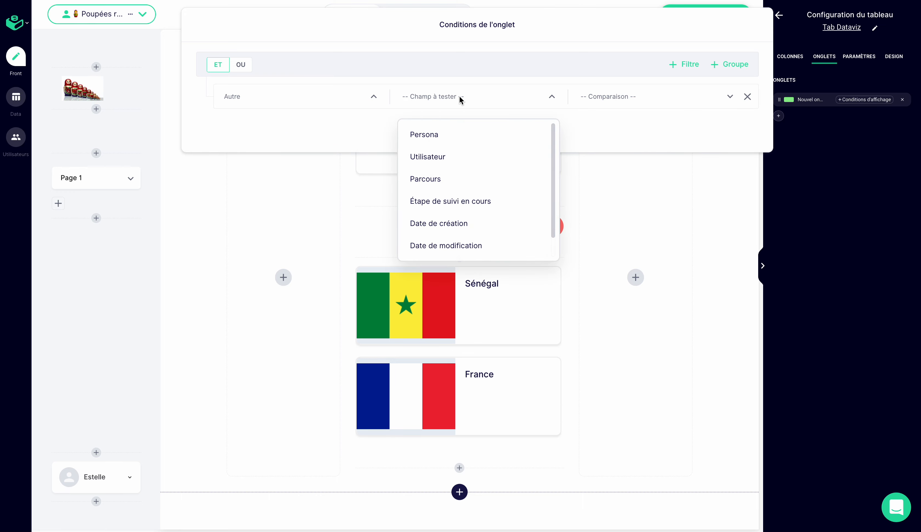
left_click(432, 227)
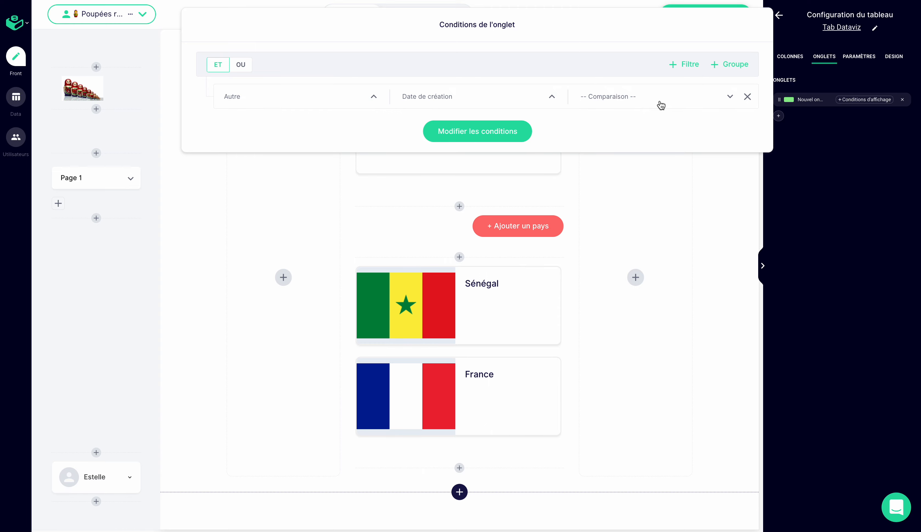
- Set the tab condition's comparison to Selon une période with the value Mois en cours and apply the conditions
left_click(661, 105)
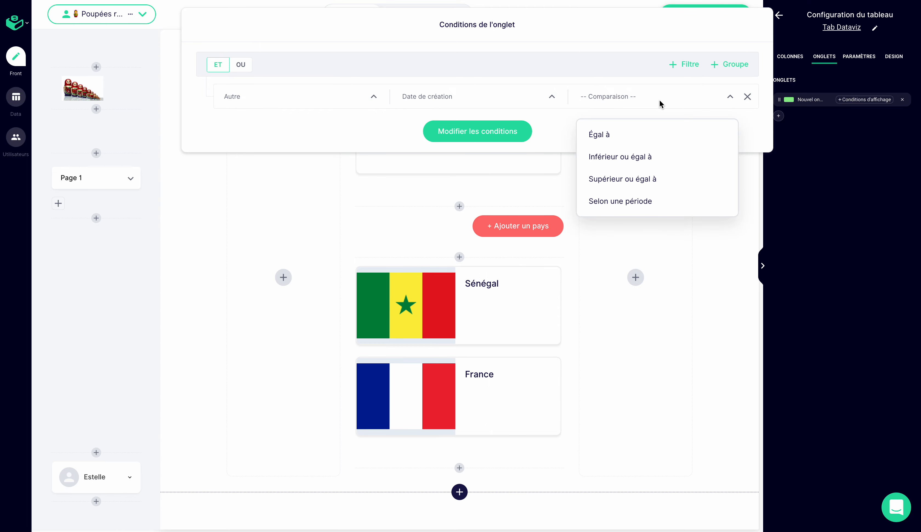
left_click(621, 201)
left_click(674, 95)
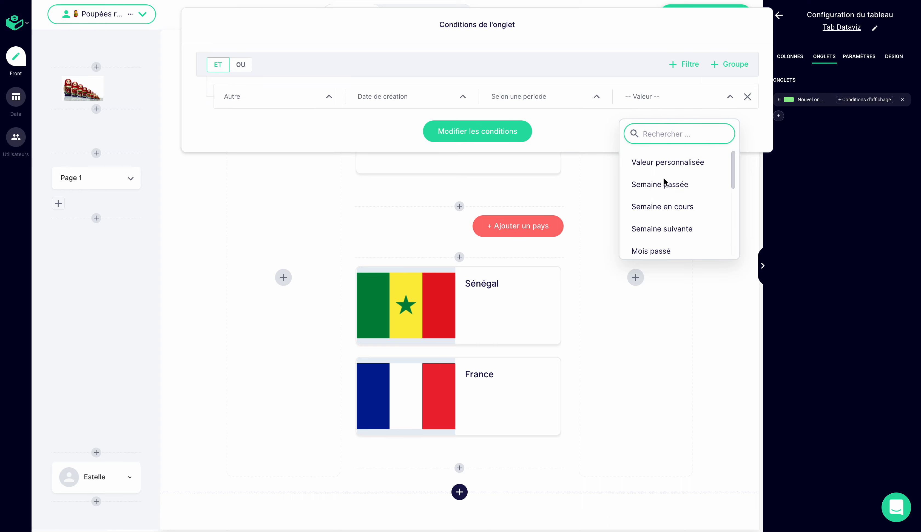
scroll(662, 209, "down", 2)
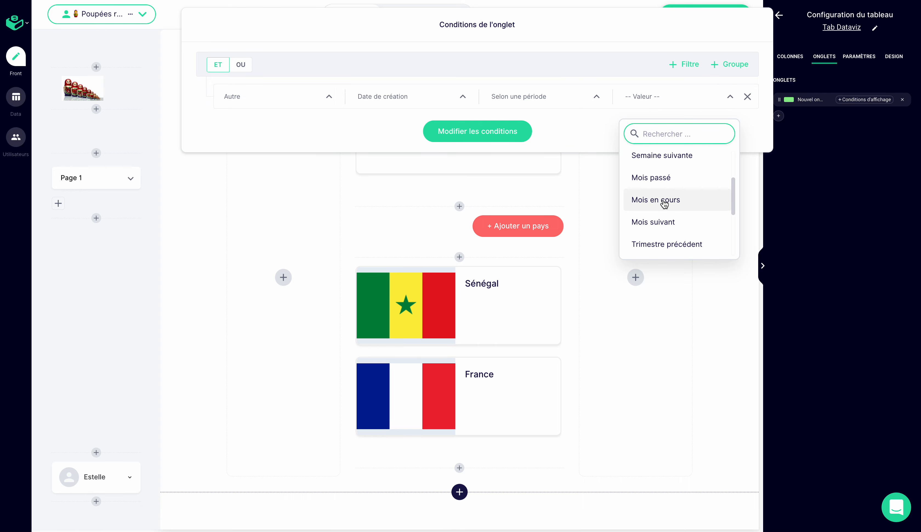
left_click(664, 201)
left_click(485, 134)
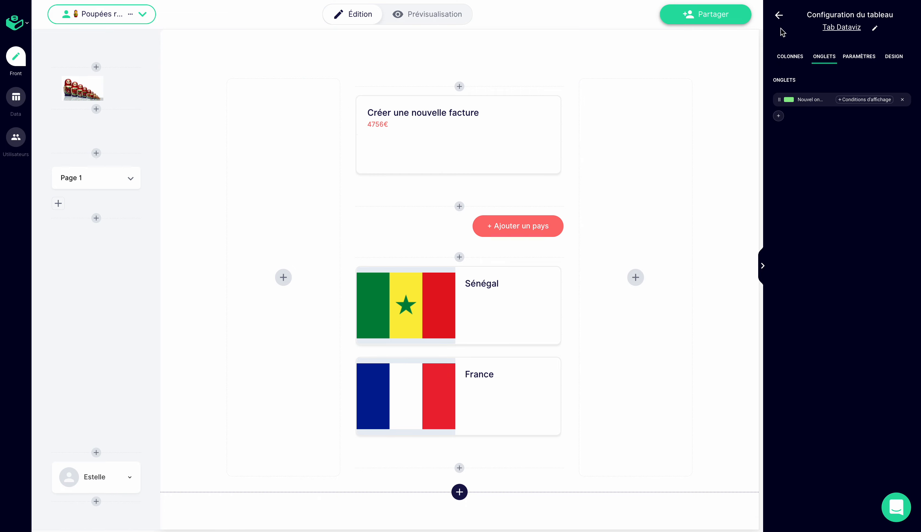
- Create a new dataviz named "Ventes en cours" that uses the Tab Dataviz table
left_click(780, 14)
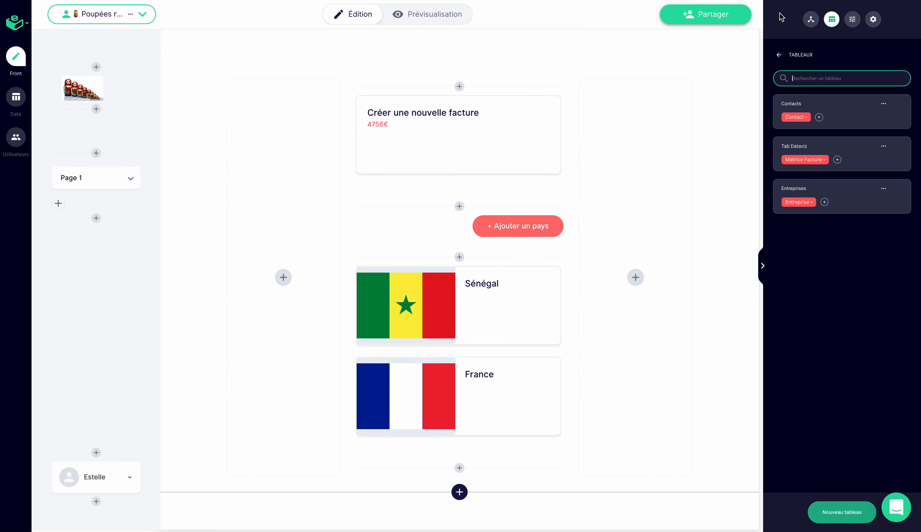
left_click(780, 55)
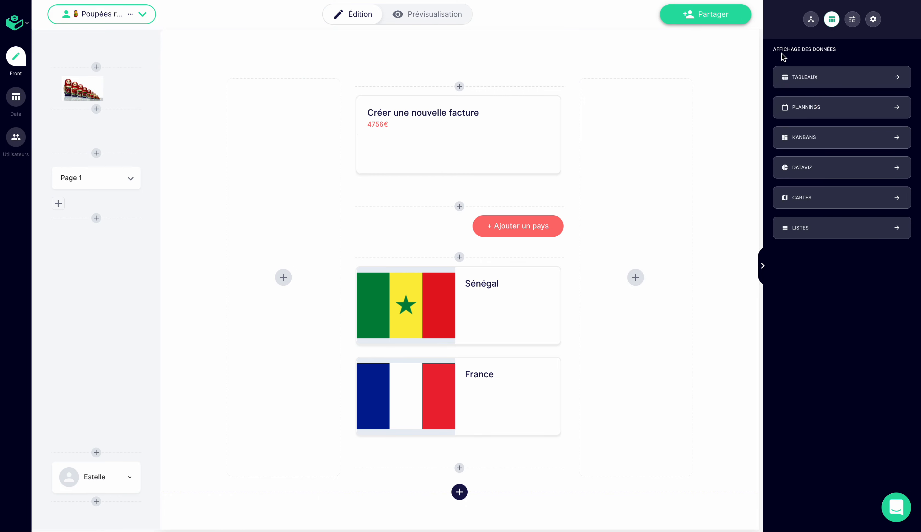
left_click(802, 166)
left_click(841, 302)
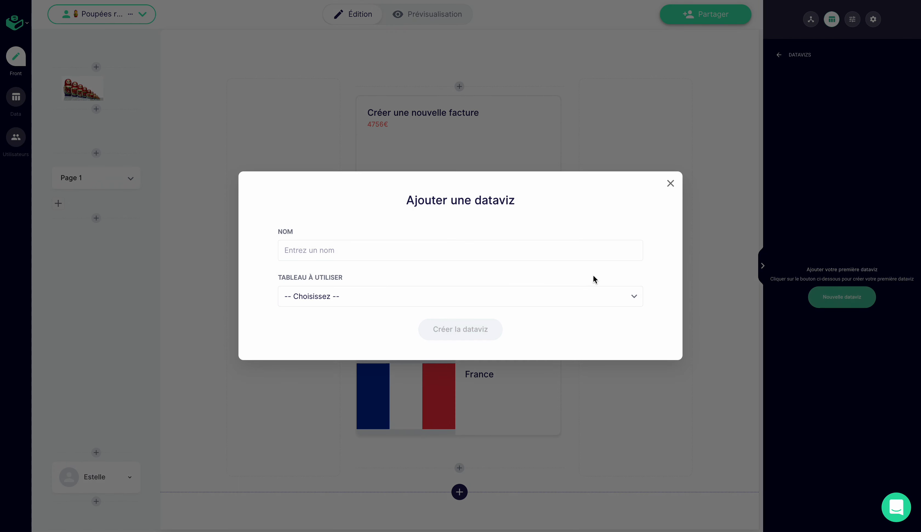
left_click(482, 256)
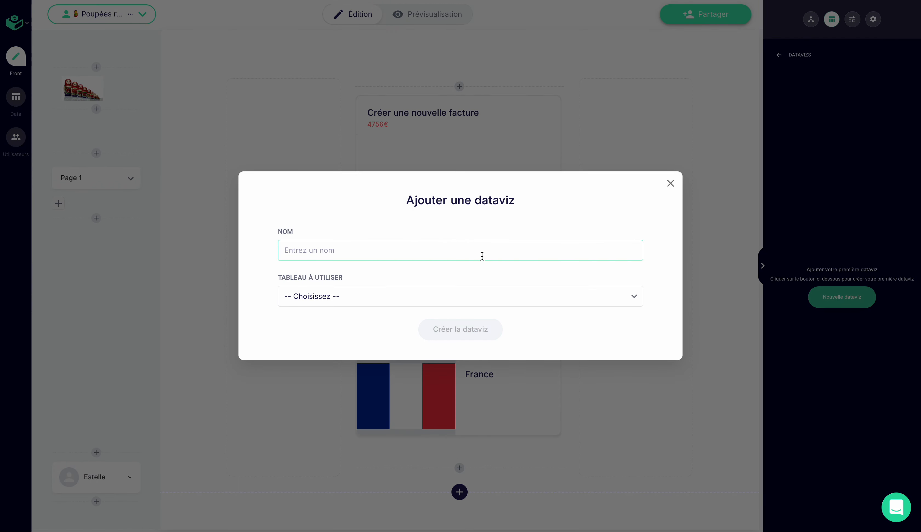
type("Ventes en cours")
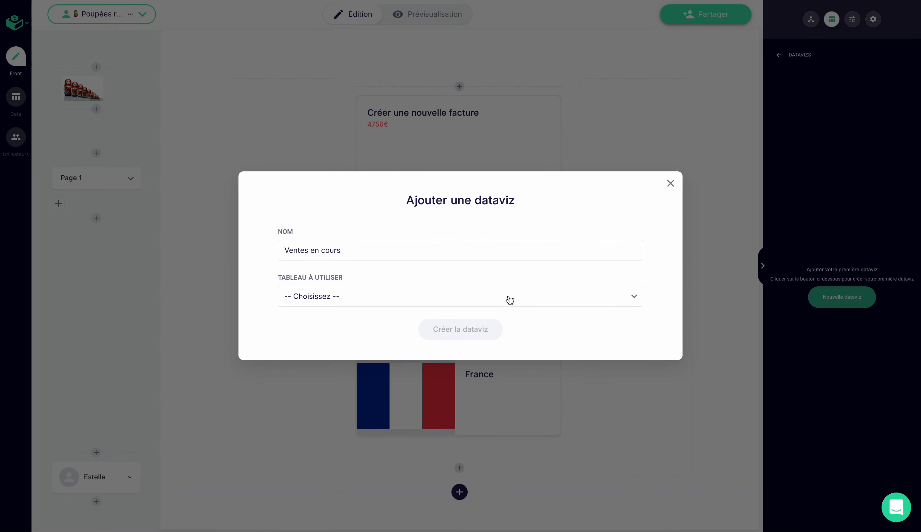
left_click(508, 300)
left_click(411, 412)
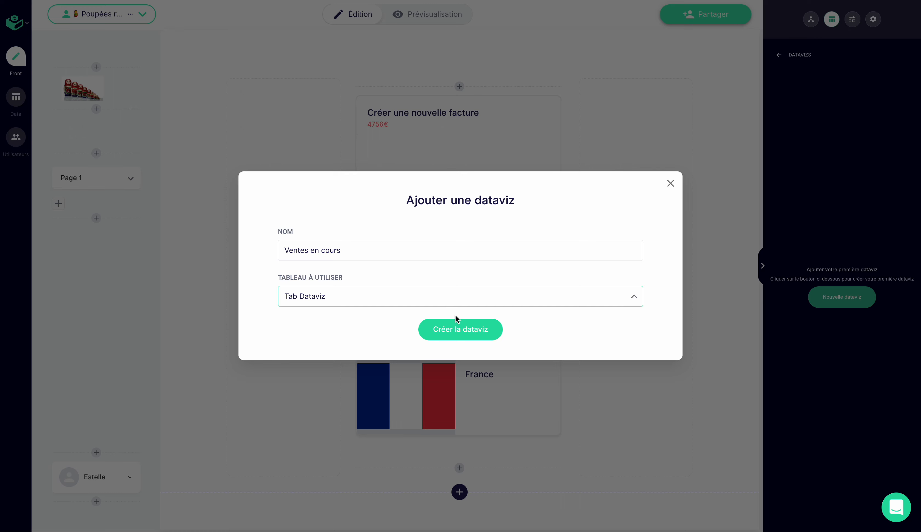
left_click(453, 325)
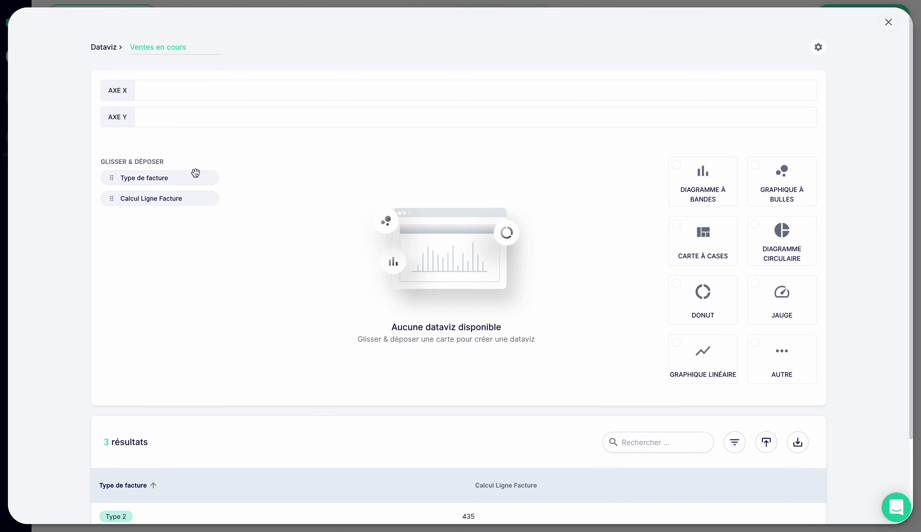
- Assign Type de facture to the dataviz's X axis with the manipulation Count and the value Libellé
left_click_drag(177, 175, 209, 81)
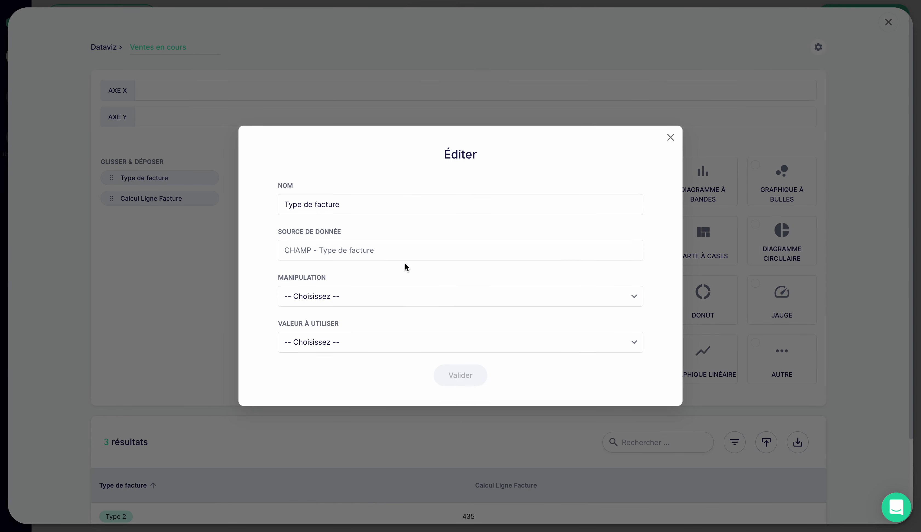
left_click(372, 298)
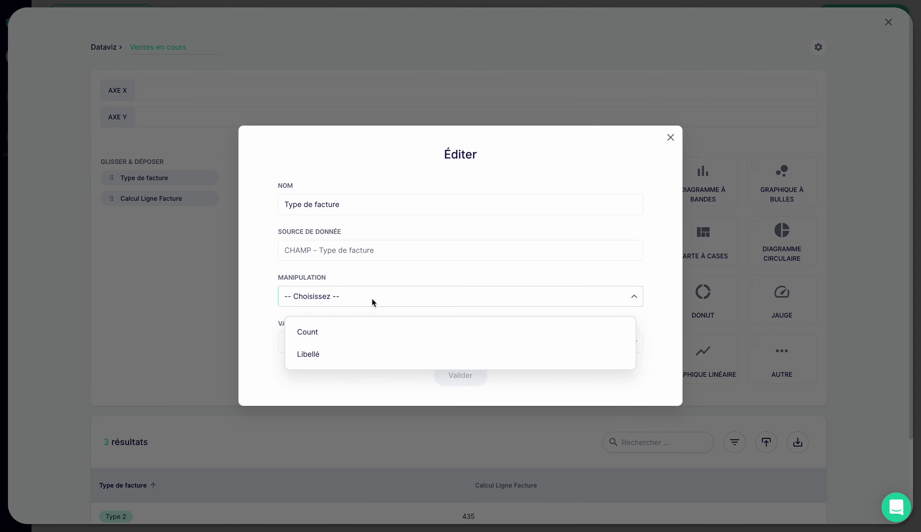
left_click(352, 335)
left_click(347, 344)
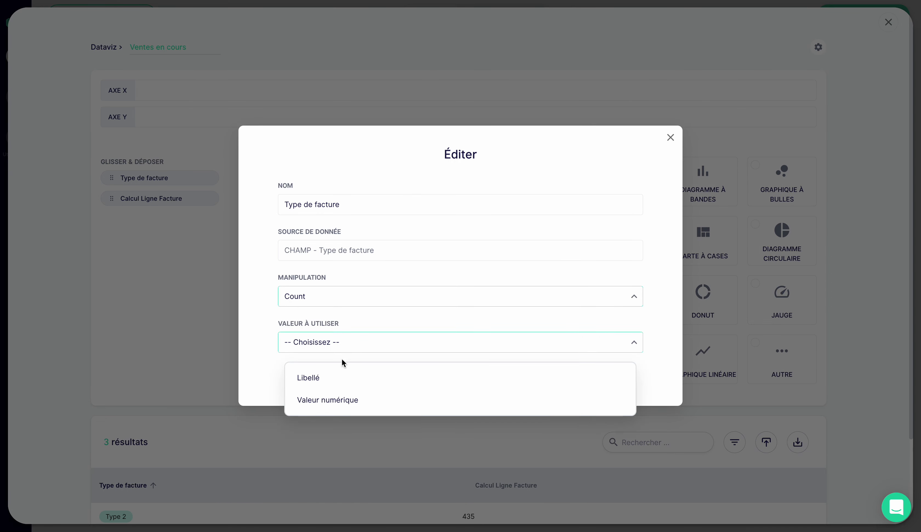
left_click(328, 378)
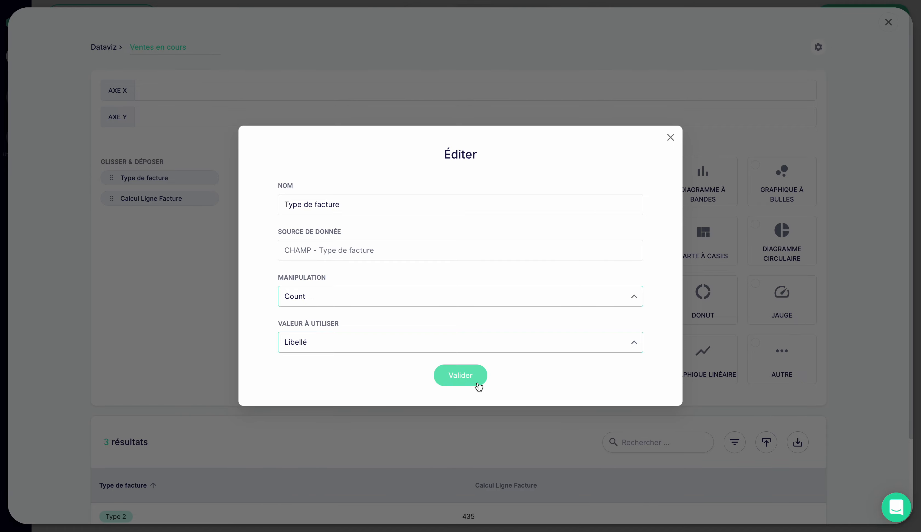
left_click(478, 386)
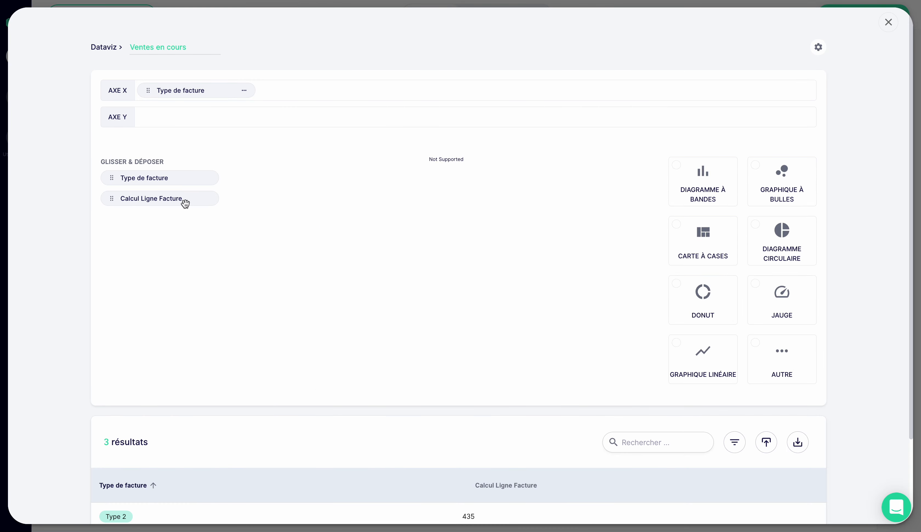
- Assign Calcul Ligne Facture to the dataviz's Y axis with the manipulation Sommes
left_click_drag(173, 202, 217, 117)
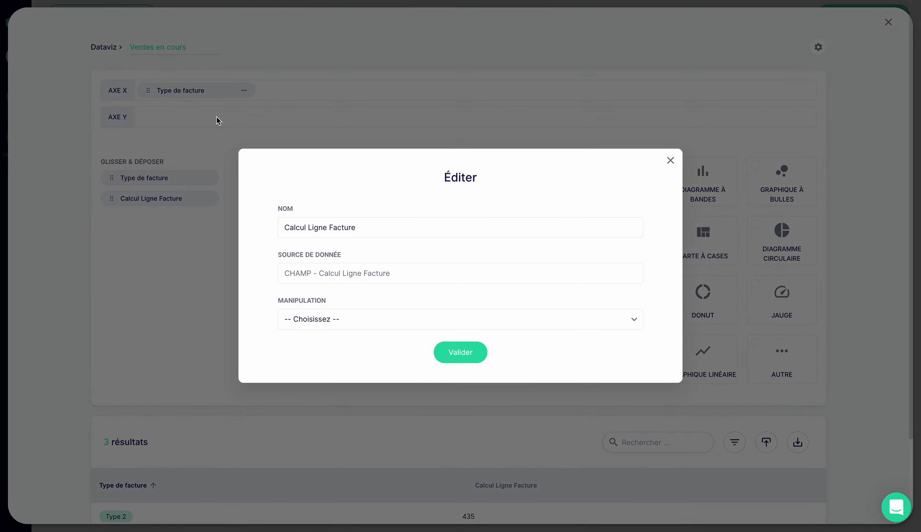
left_click(338, 319)
left_click(336, 378)
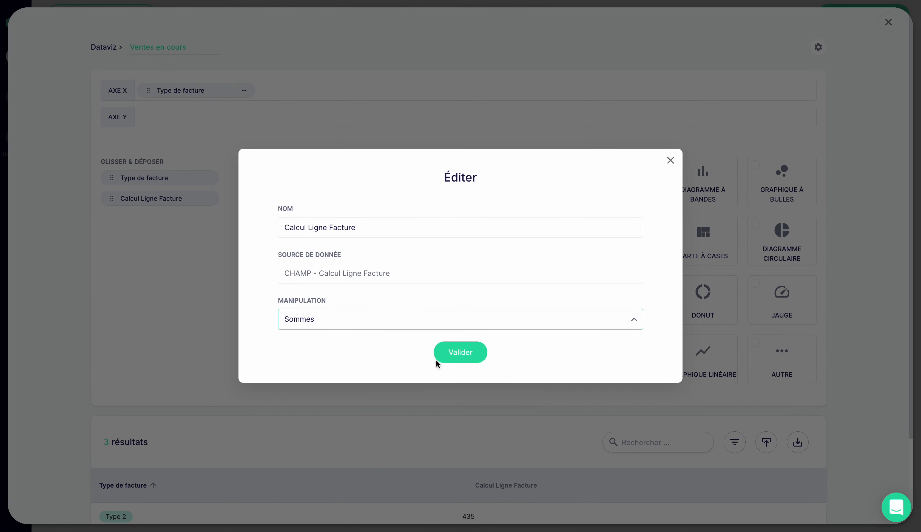
left_click(452, 360)
- Display the dataviz as a Donut with the colour set Set de couleur V2 and close its editor
left_click(696, 293)
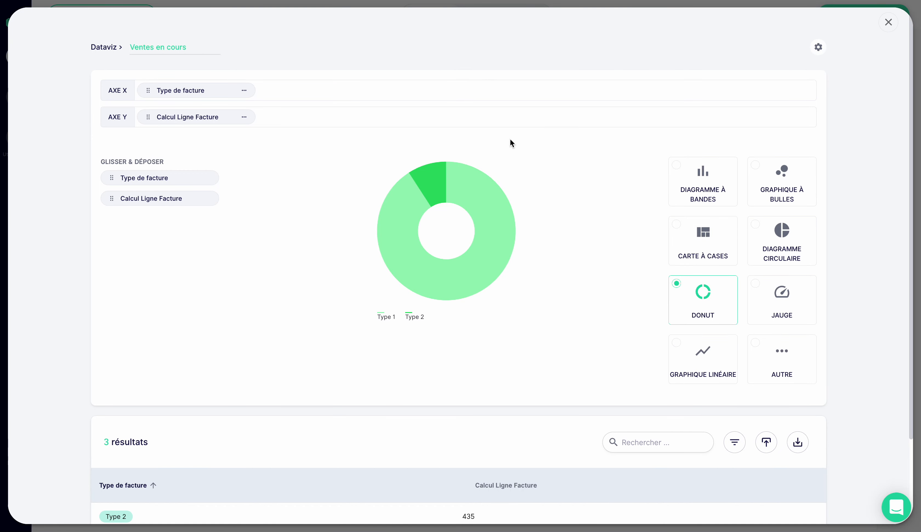
left_click(823, 53)
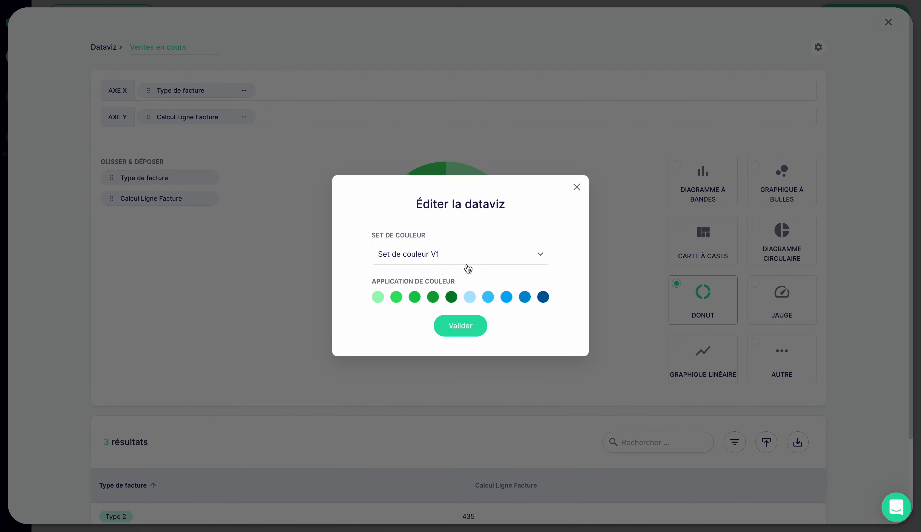
left_click(456, 256)
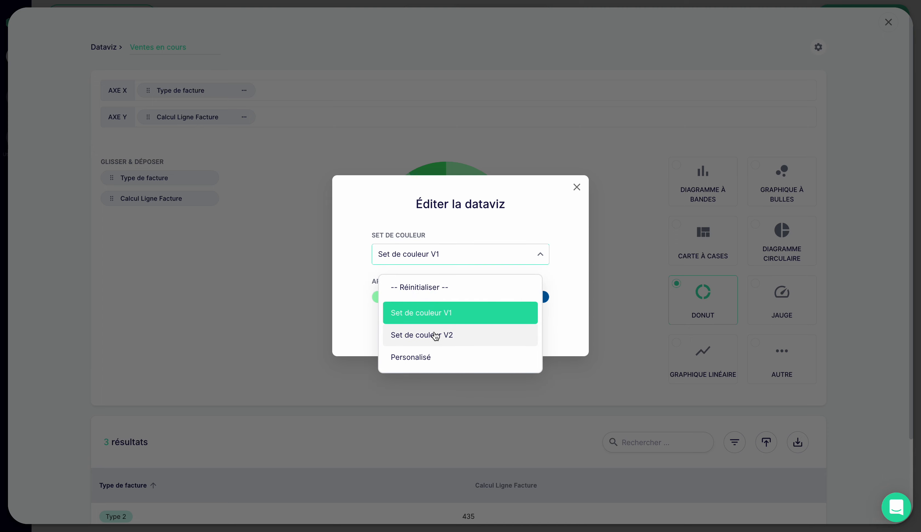
left_click(436, 334)
left_click(453, 329)
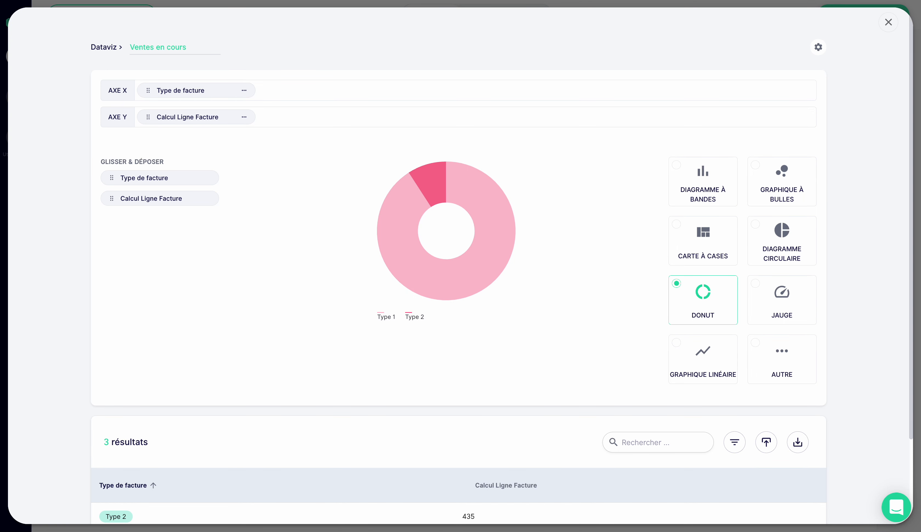
left_click(885, 24)
- Place the Ventes en cours dataviz above the Créer une nouvelle facture card and inspect the donut's segments on the live page
left_click_drag(837, 117, 463, 86)
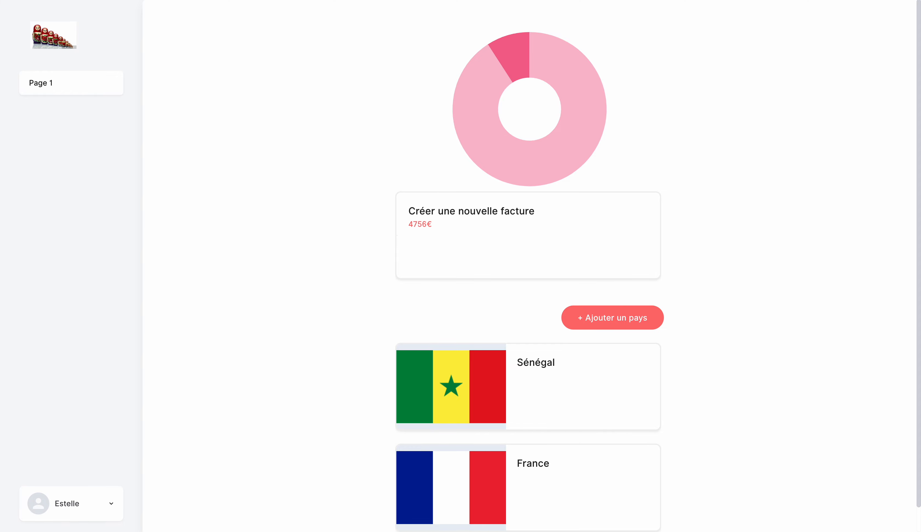
mouse_move(472, 73)
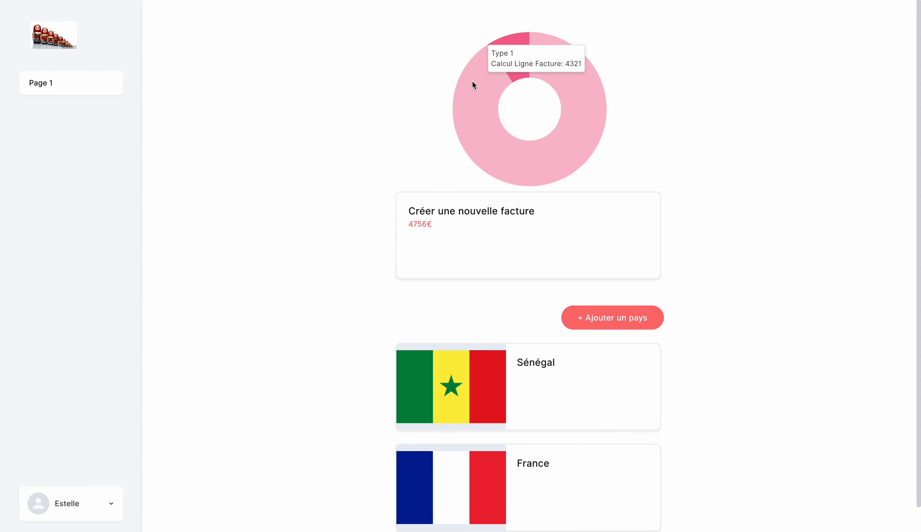
mouse_move(514, 42)
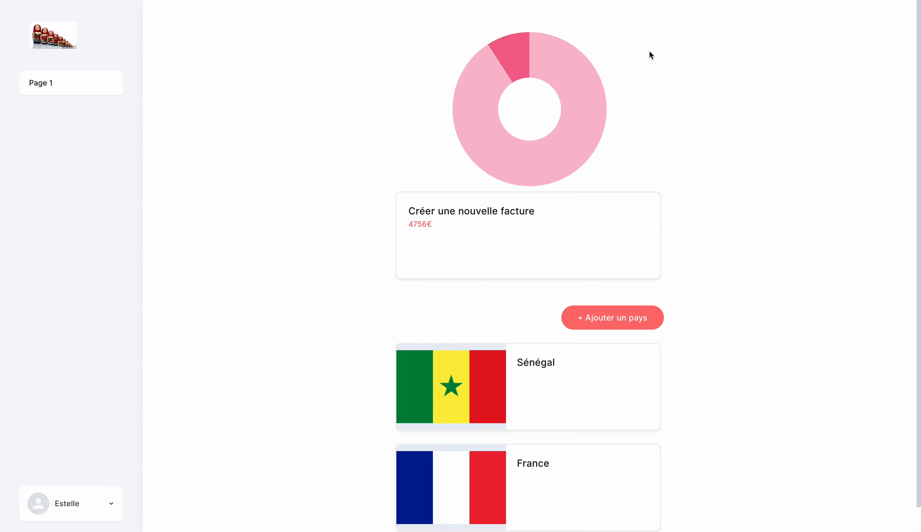
mouse_move(590, 92)
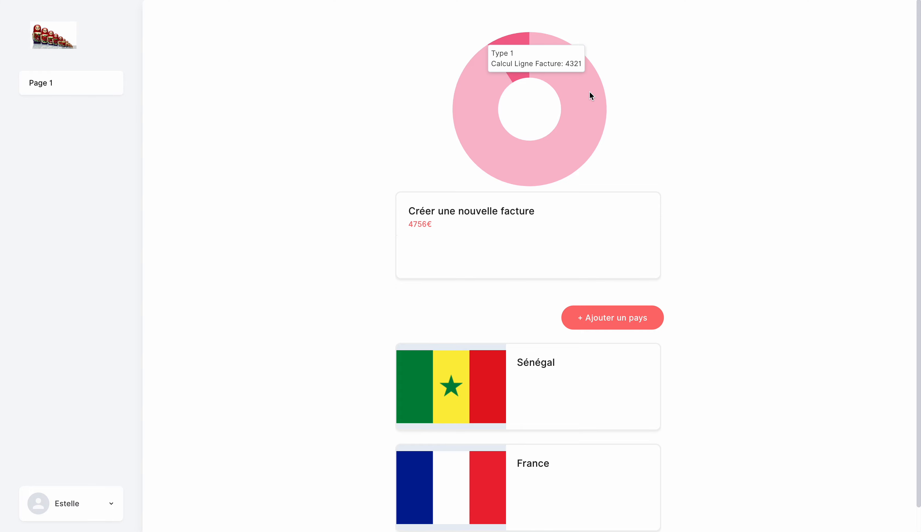